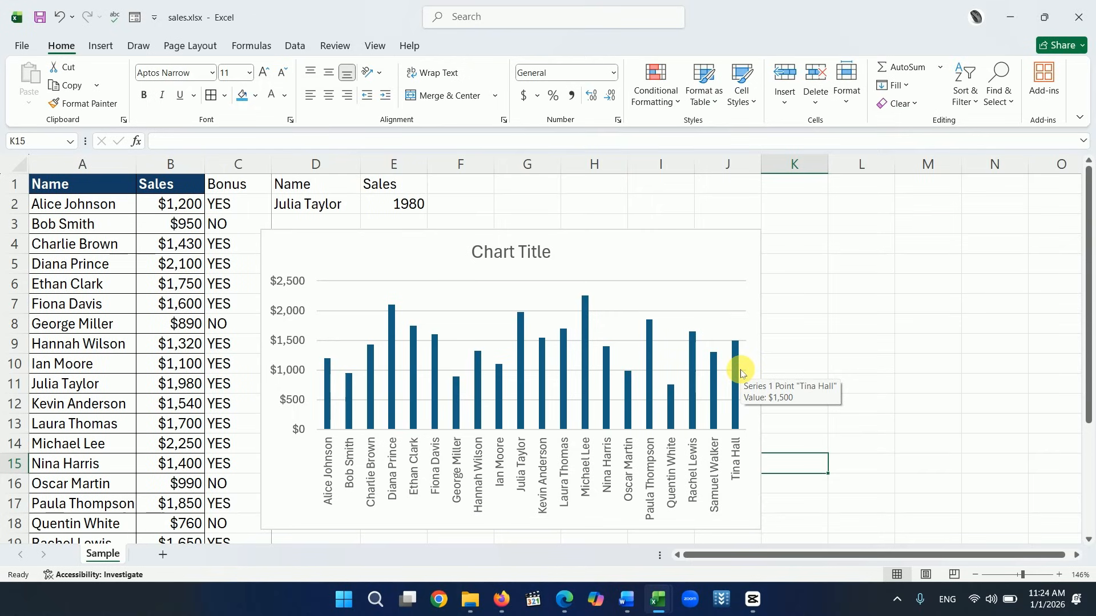
Move the sales column chart over columns F to L, clear of the sales list.
left_click_drag(632, 240, 792, 225)
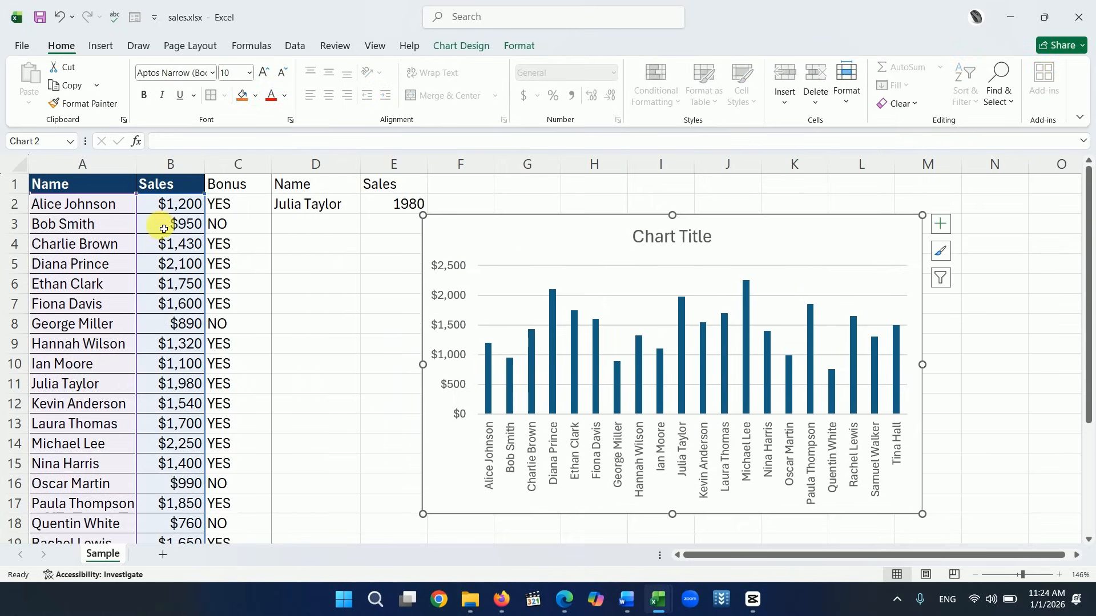
scroll(230, 384, "down", 3)
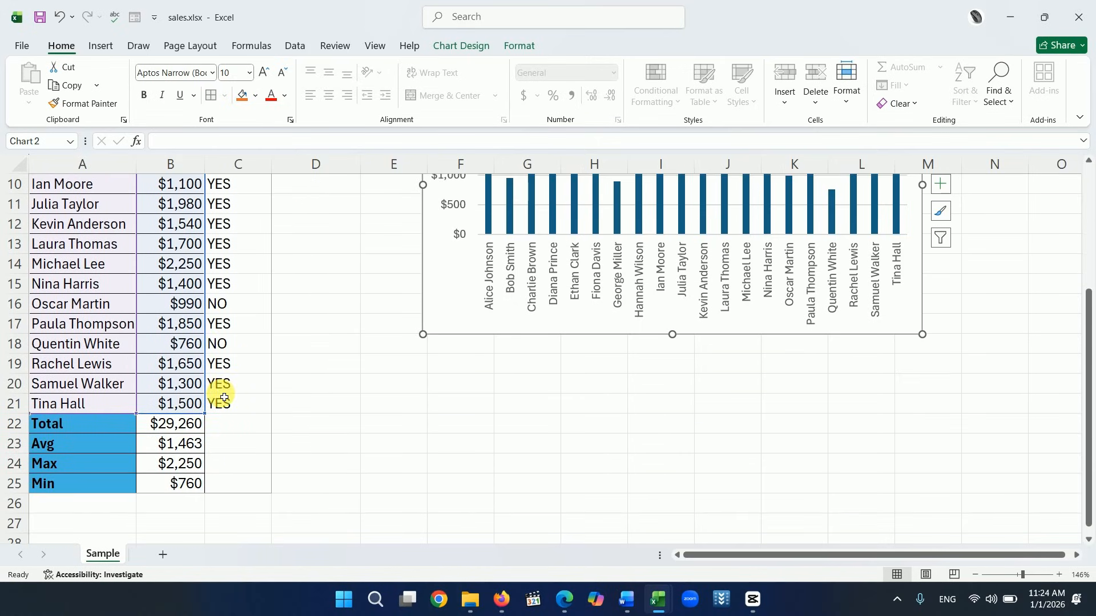
scroll(227, 384, "up", 3)
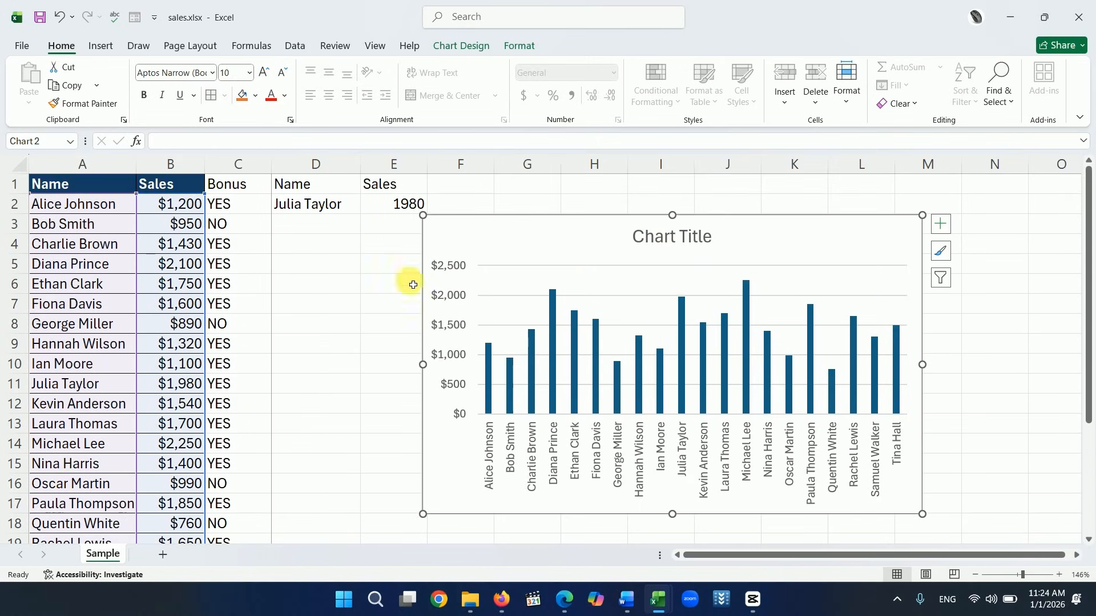
left_click(500, 604)
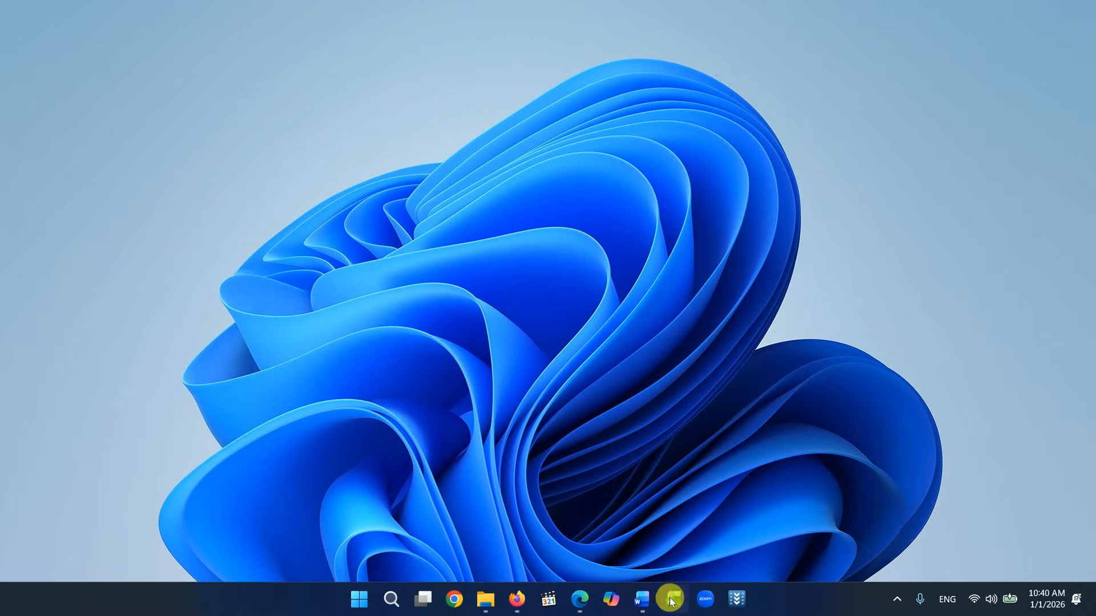
Start Excel with a new blank workbook and enlarge the sheet view to 249%.
left_click(673, 599)
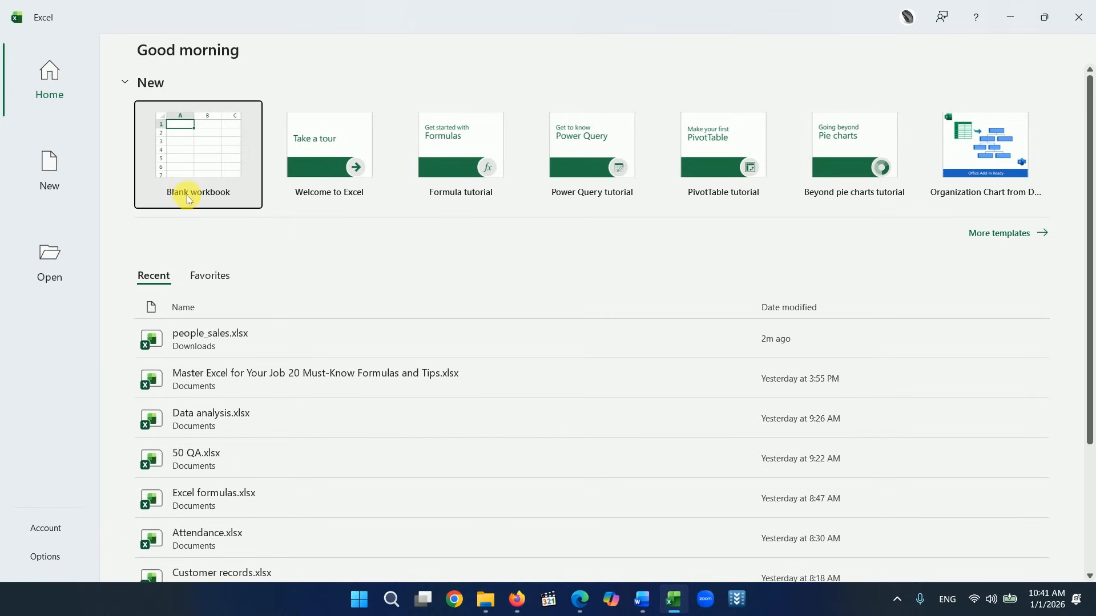
left_click(196, 145)
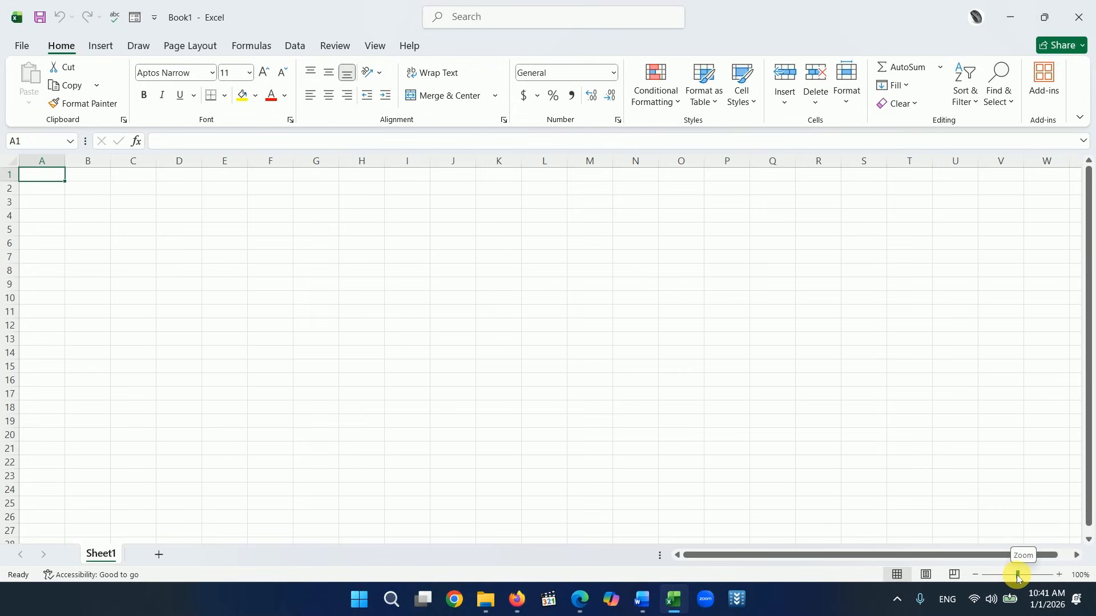
mouse_move(1018, 575)
left_mouse_down()
mouse_move(1031, 575)
mouse_move(1000, 575)
mouse_move(1036, 572)
left_mouse_up()
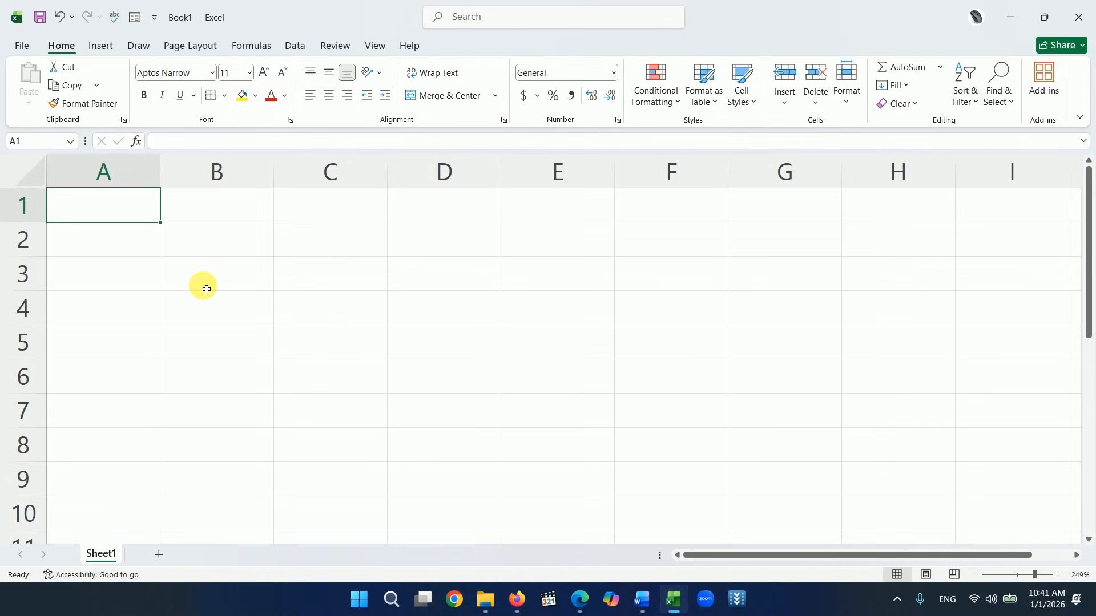
Rename the worksheet Sheet1 as Sample.
double_click(101, 557)
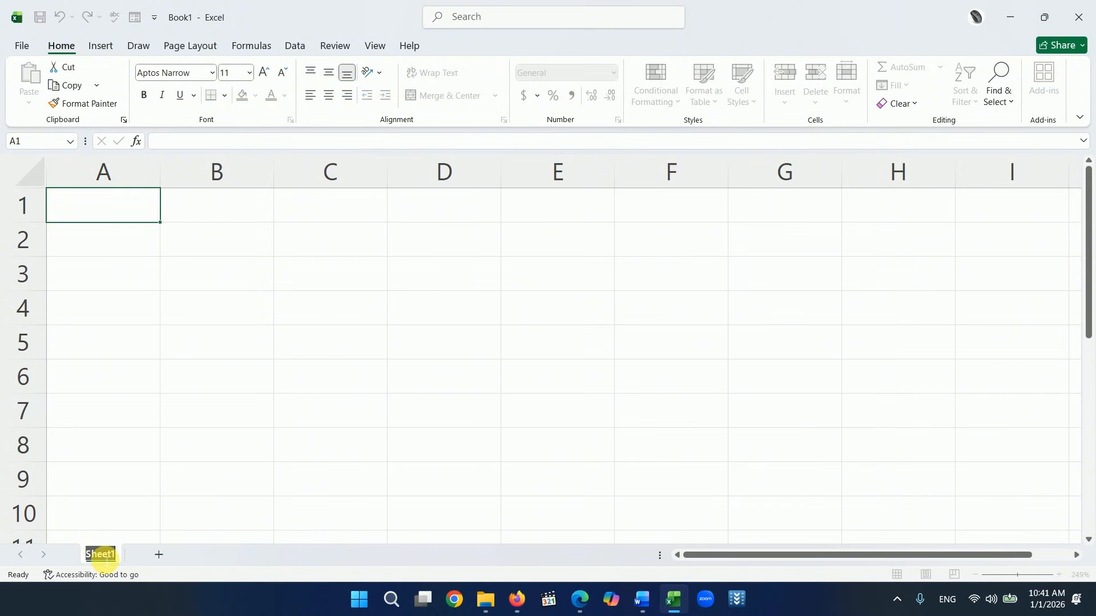
type("Sample")
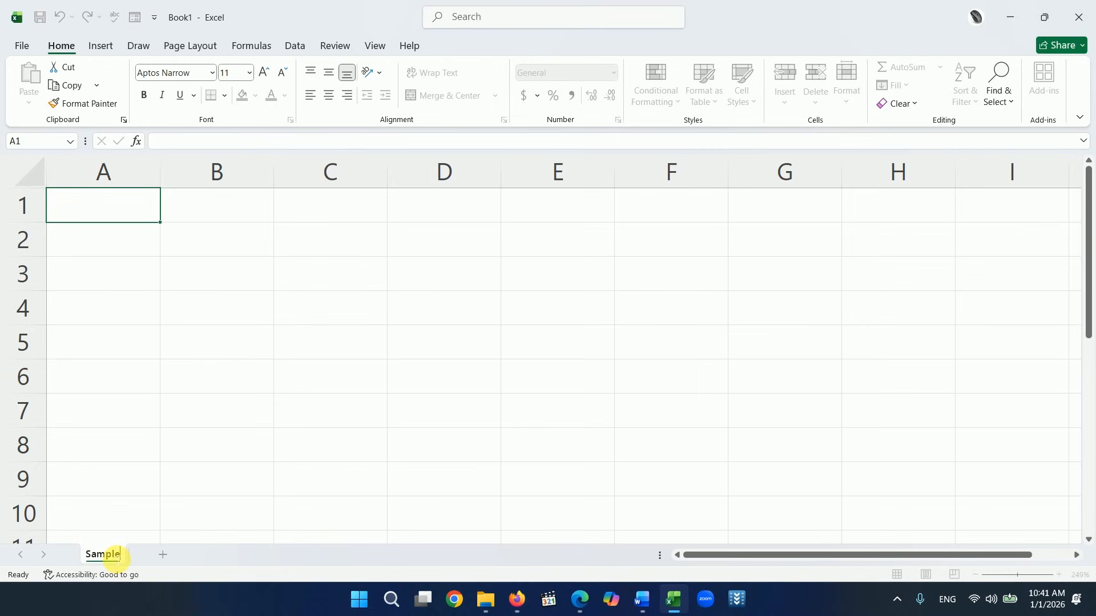
left_click(139, 502)
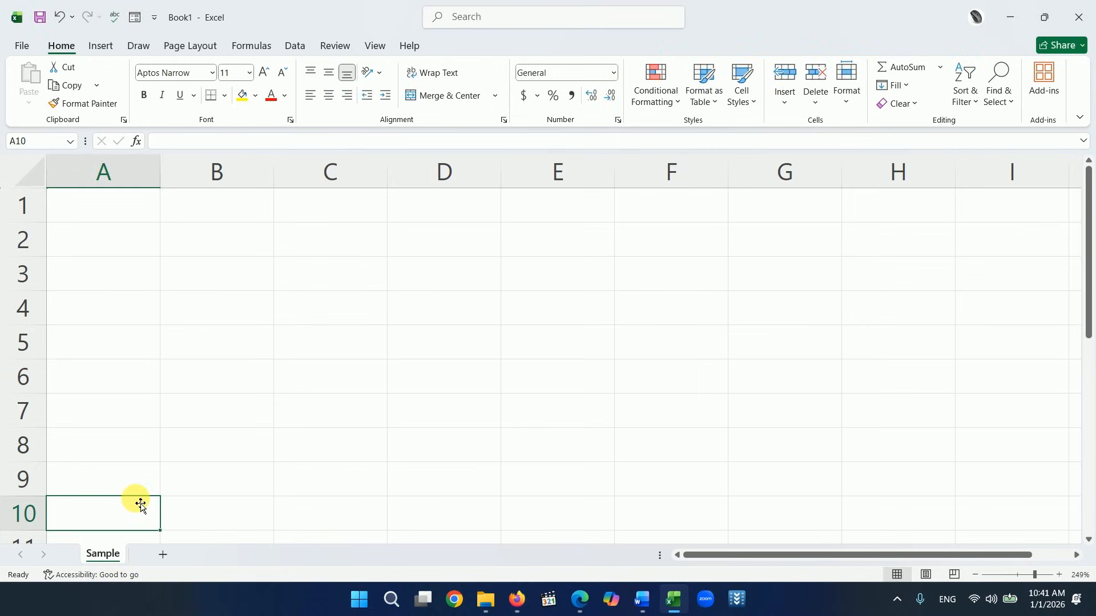
Add a second worksheet to the workbook and delete it again.
left_click(163, 555)
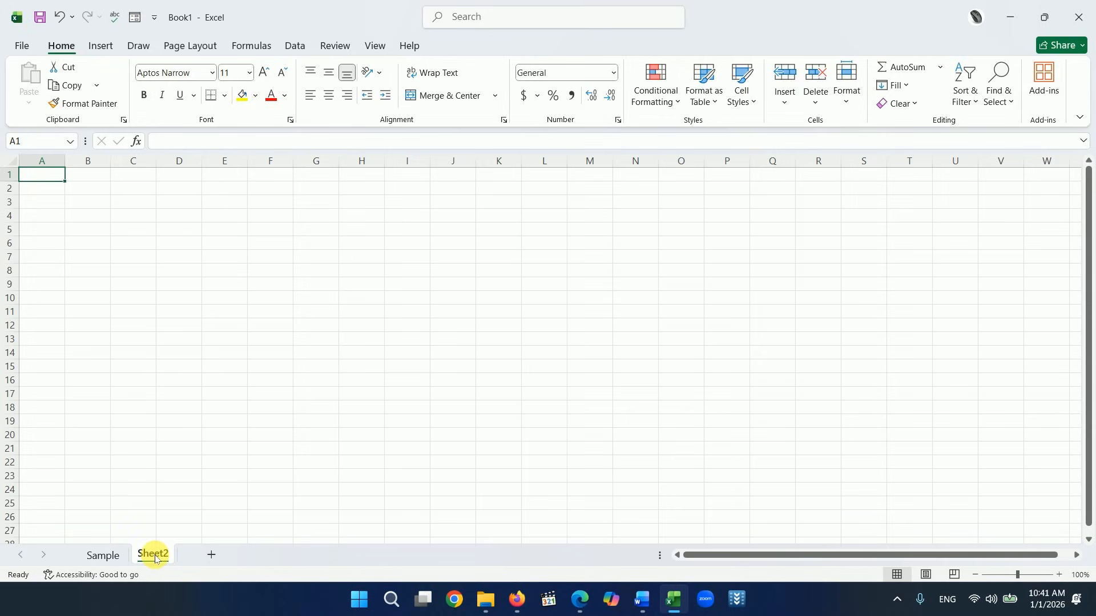
right_click(156, 557)
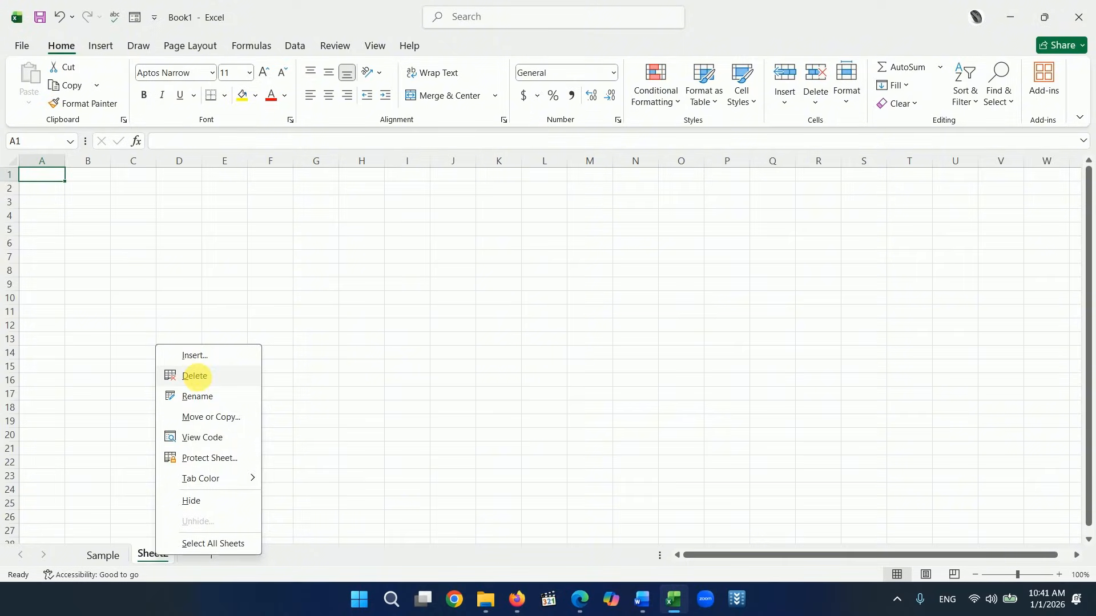
left_click(194, 375)
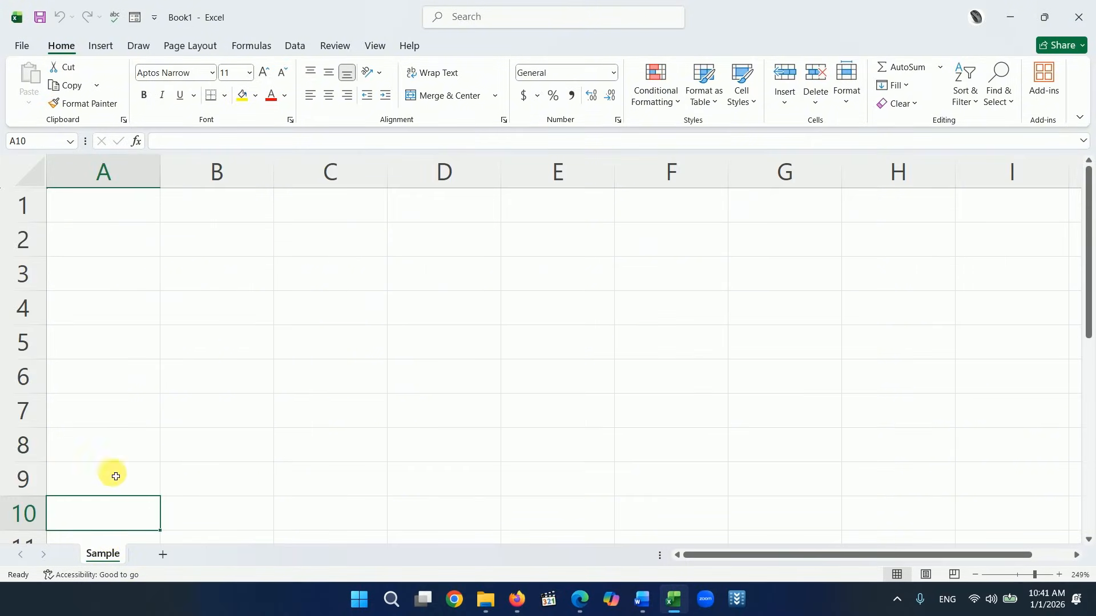
Select single cells one after another, from A1 through B2, B3, C3 and C4 to B5.
left_click(129, 210)
left_click(218, 249)
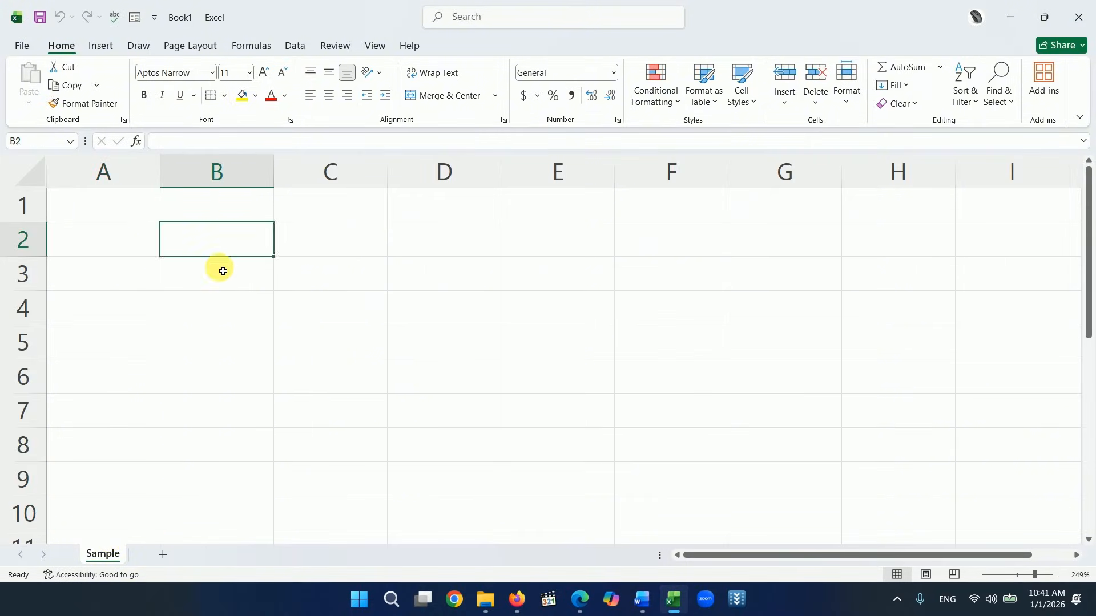
left_click(214, 283)
left_click(320, 279)
left_click(323, 313)
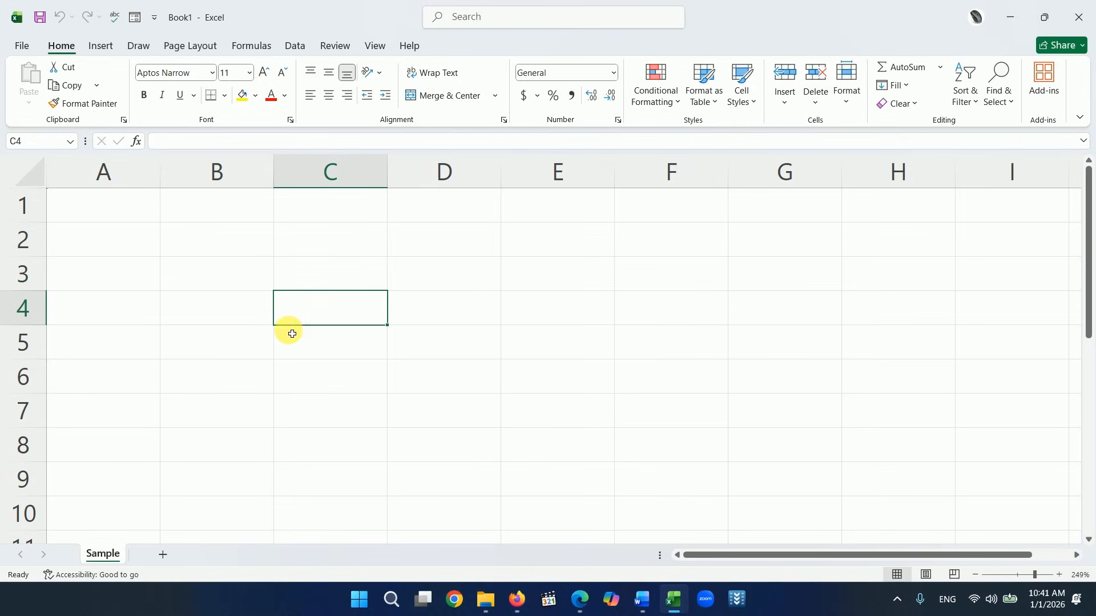
left_click(224, 335)
Select whole columns B, C and D, whole rows 1, 3, 4 and 5, and finally cell A1.
left_click(216, 171)
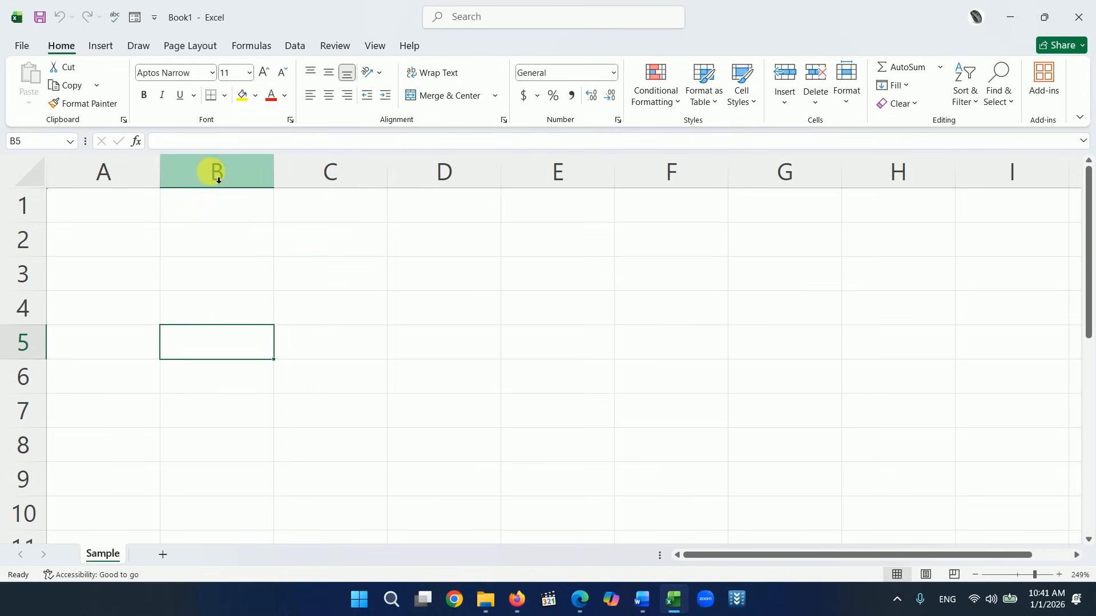
left_click(331, 173)
left_click(432, 171)
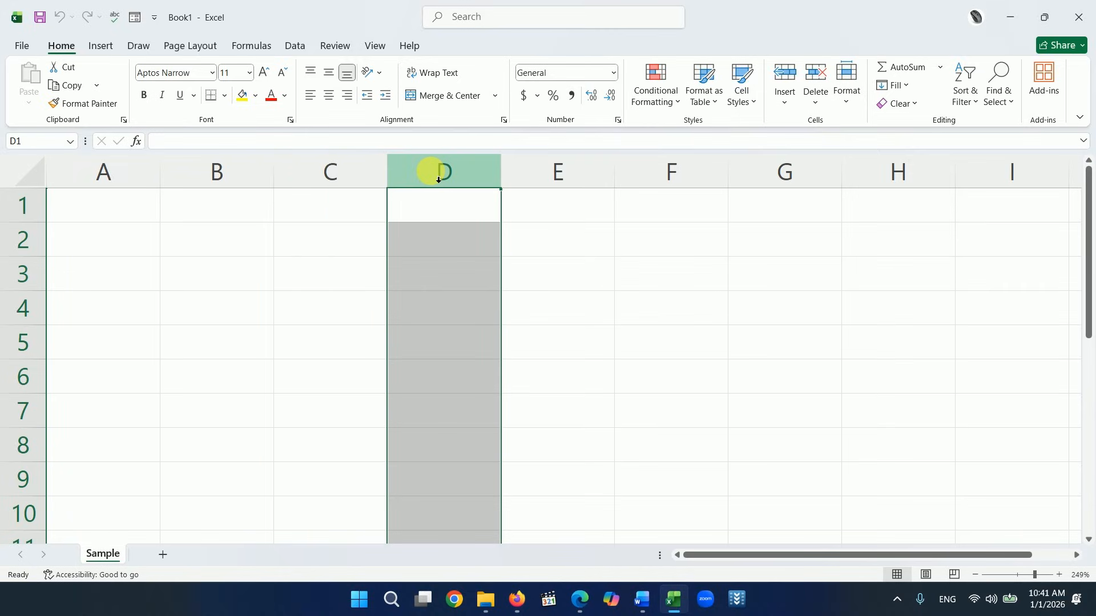
left_click(23, 207)
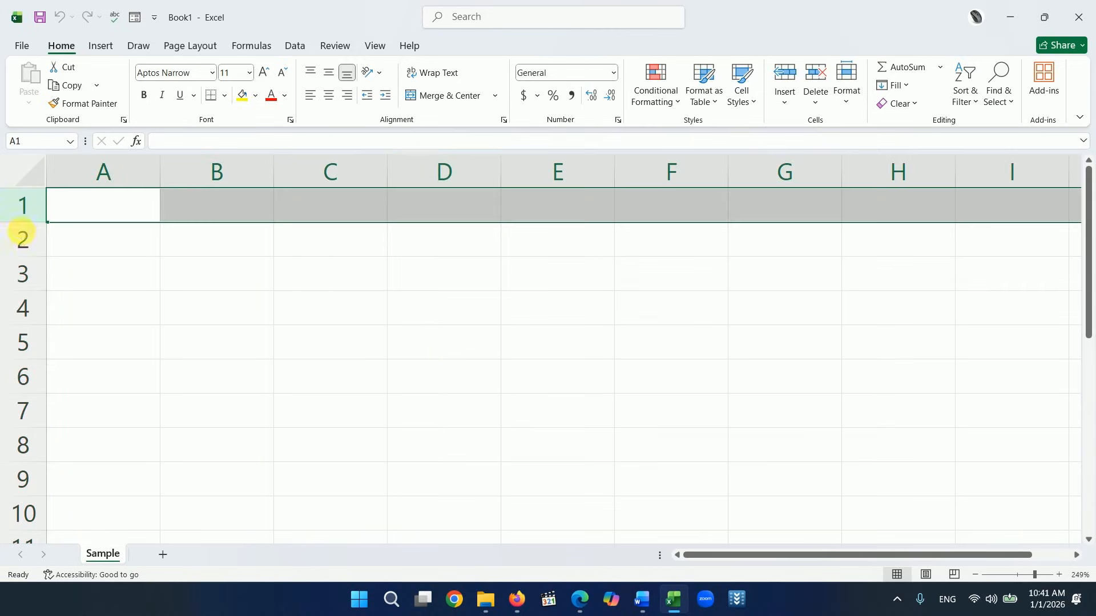
left_click(14, 274)
left_click(24, 308)
left_click(27, 343)
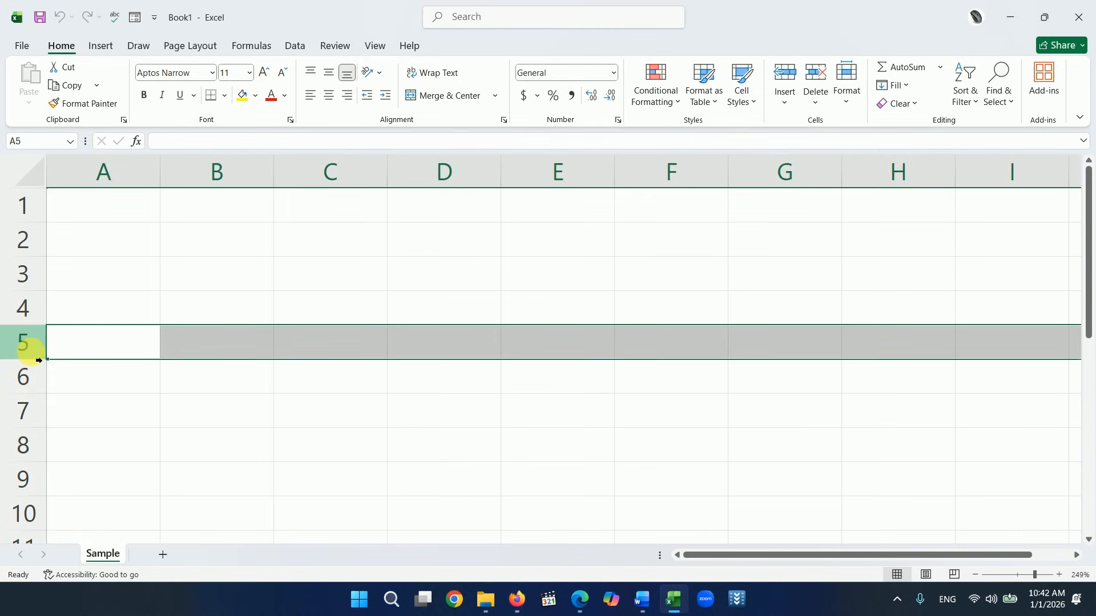
left_click(215, 174)
left_click(176, 277)
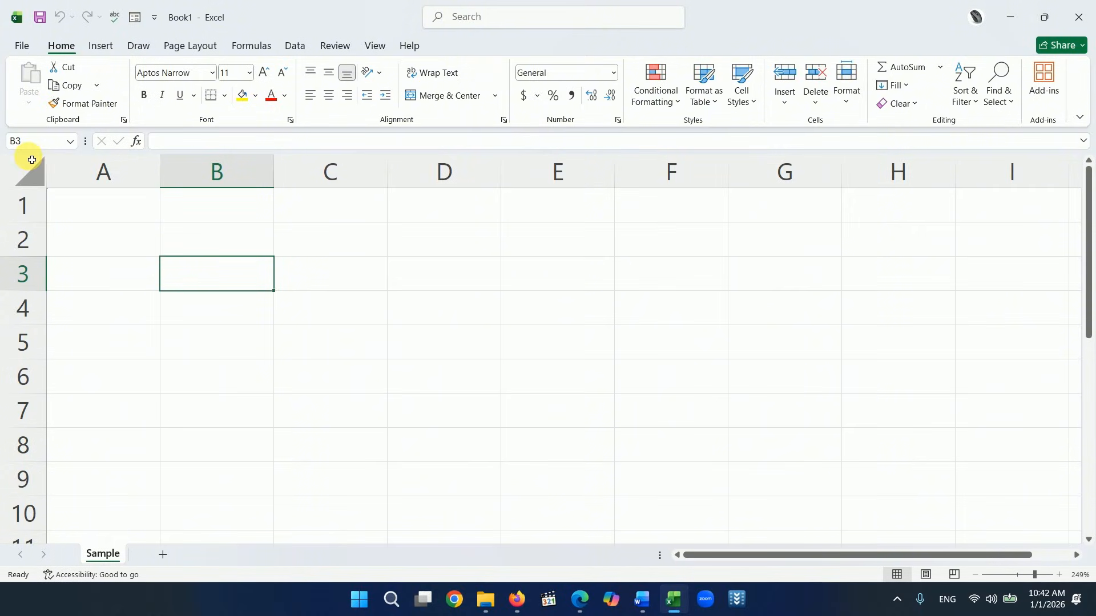
left_click(122, 213)
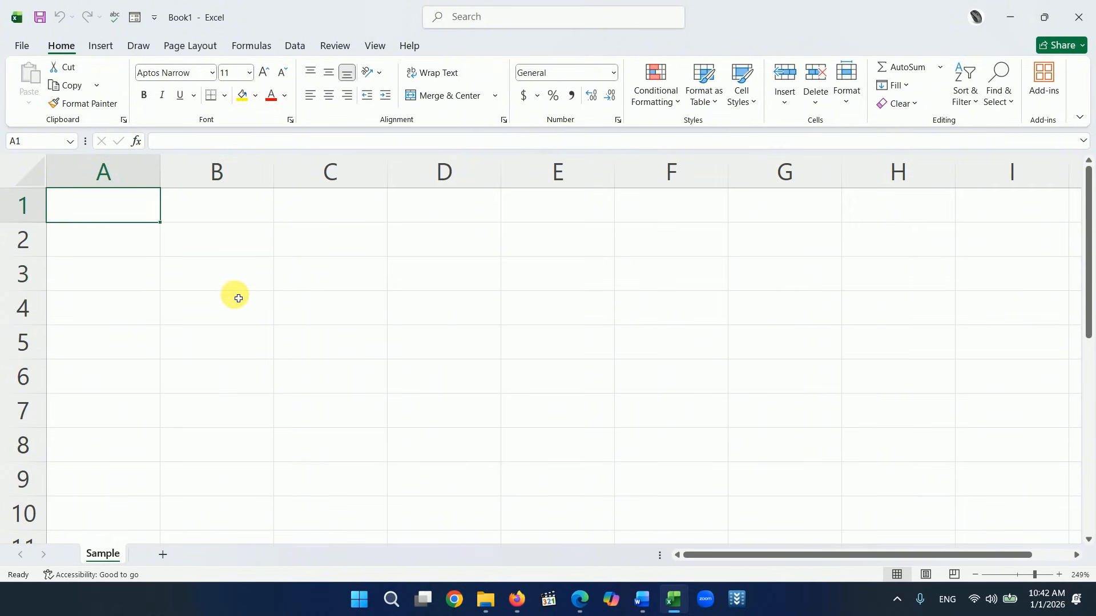
left_click(100, 49)
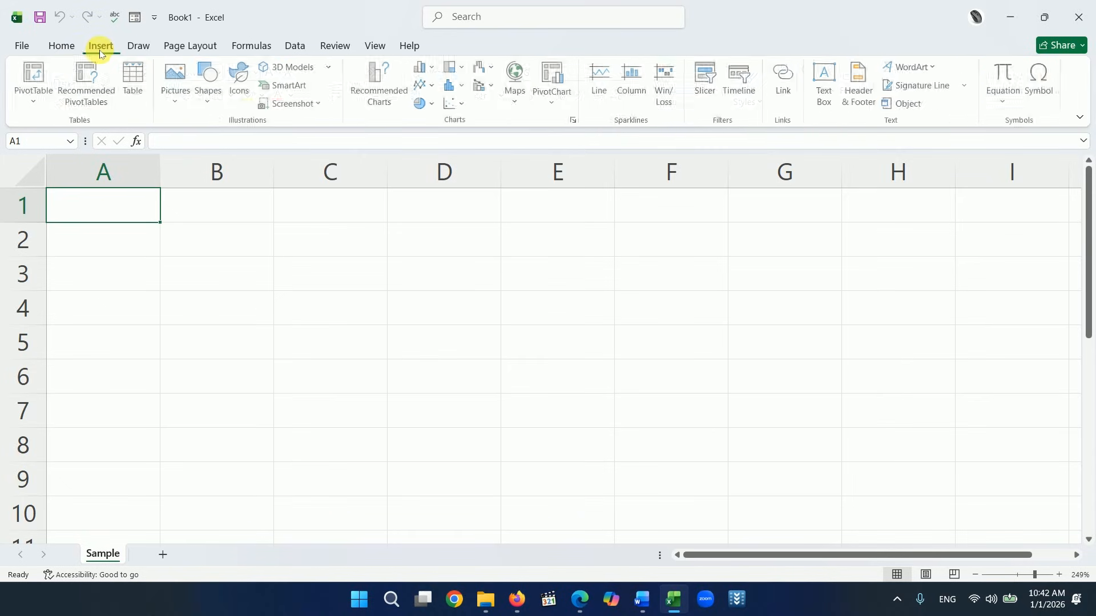
left_click(61, 45)
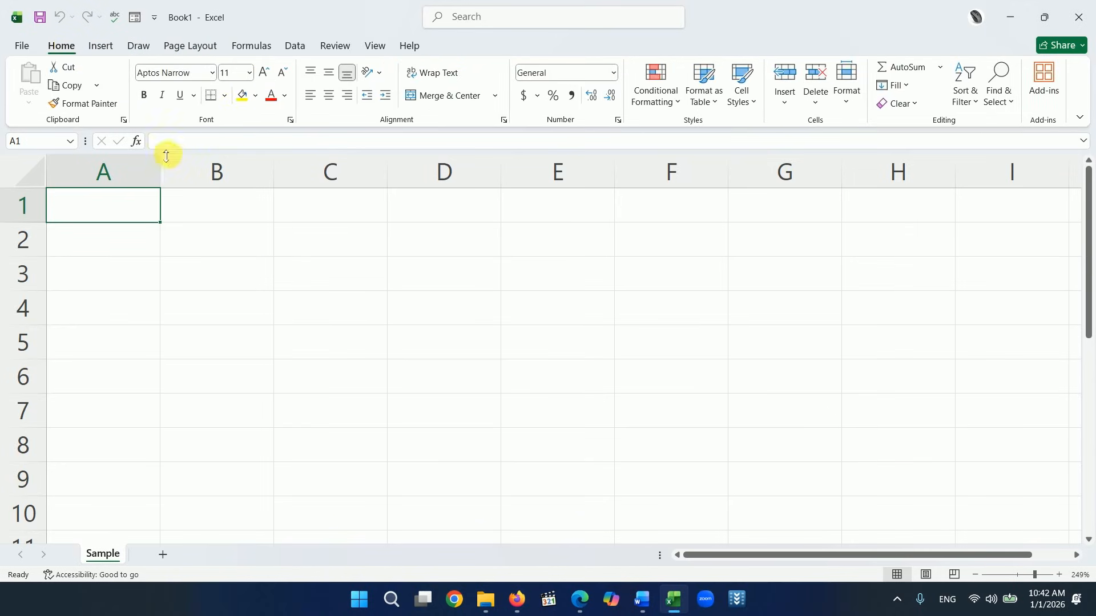
Enter the column headers Full Name in cell A1 and Salary in cell B1.
left_click(196, 143)
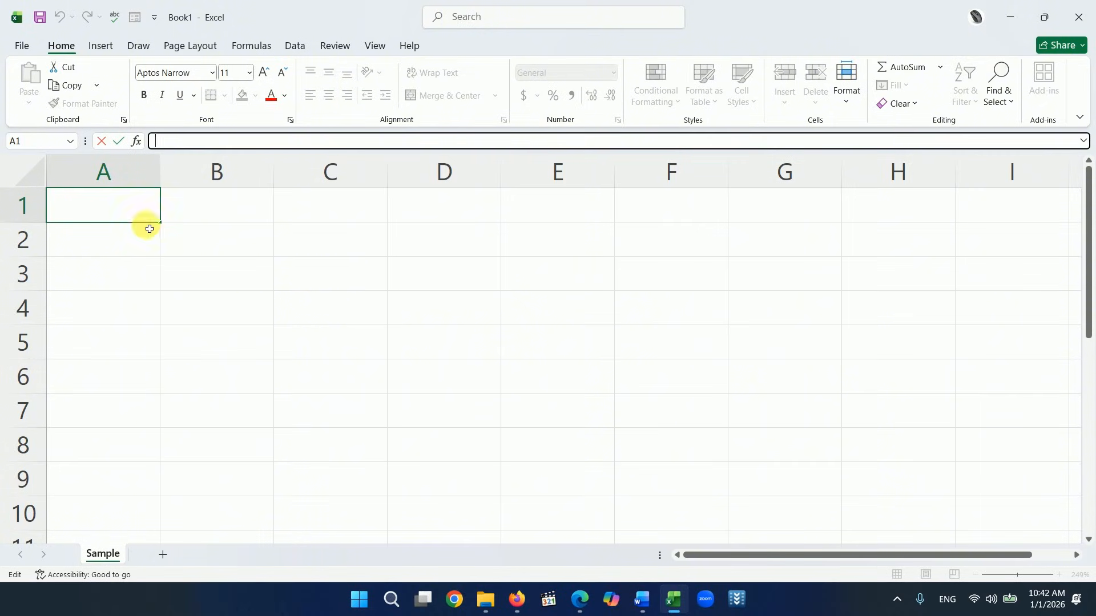
left_click(122, 209)
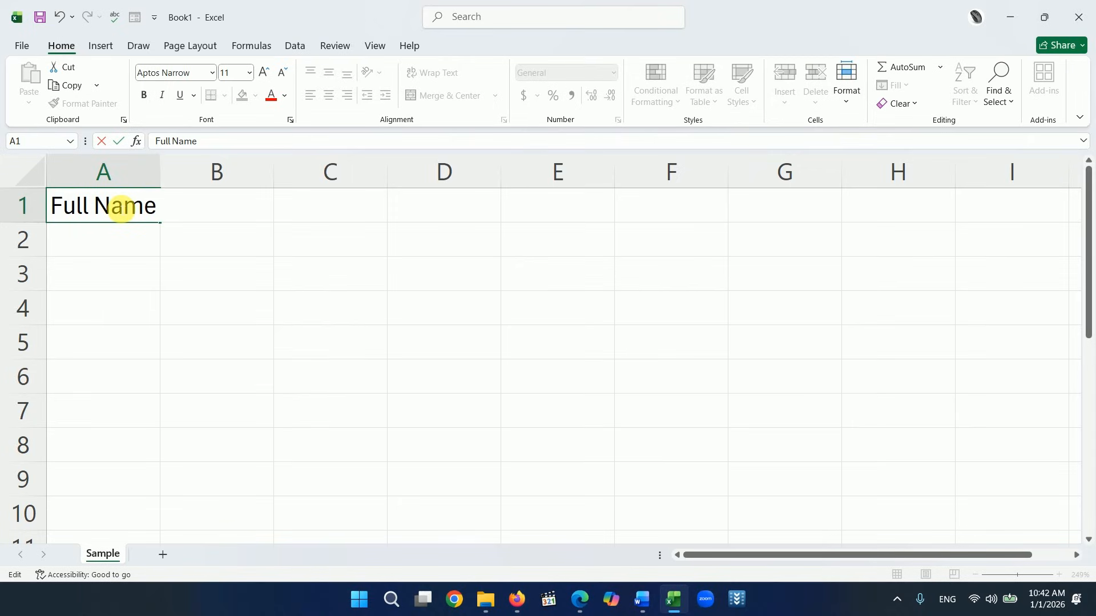
key("Return")
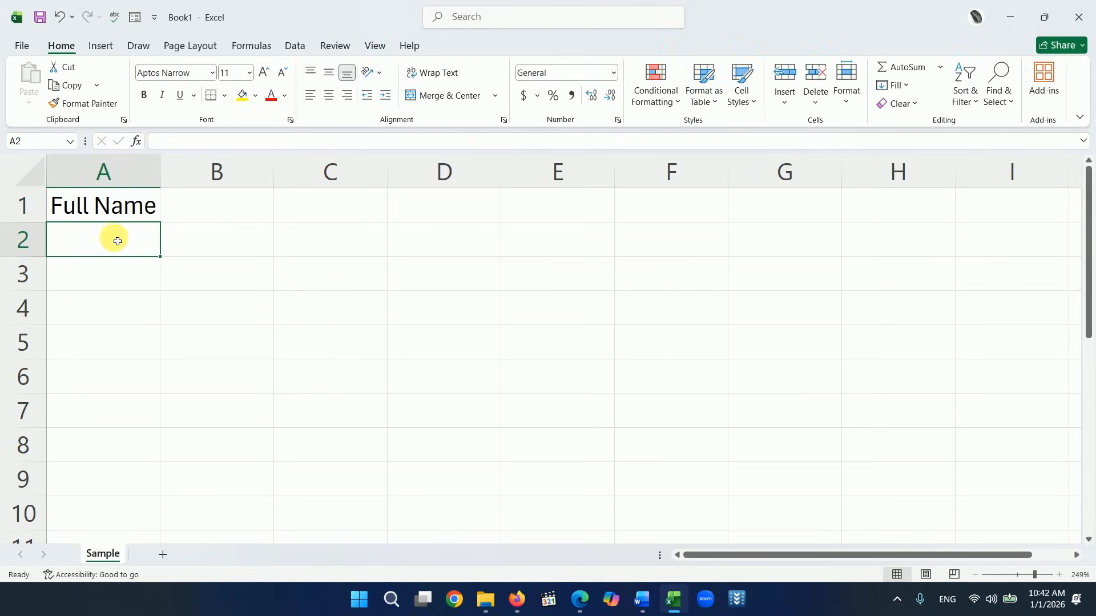
left_click(131, 210)
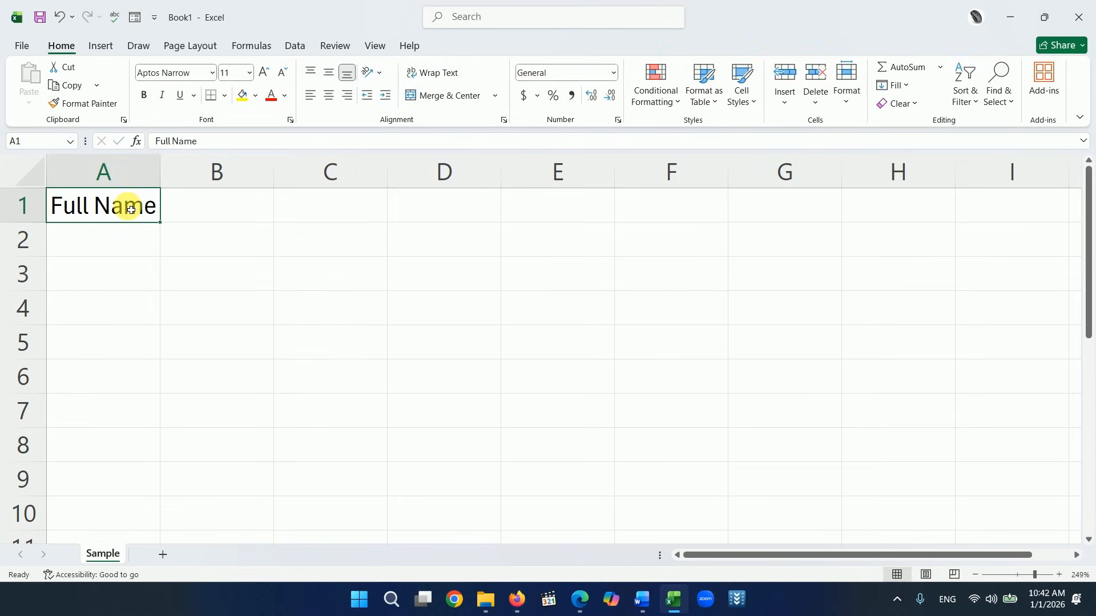
left_click(191, 205)
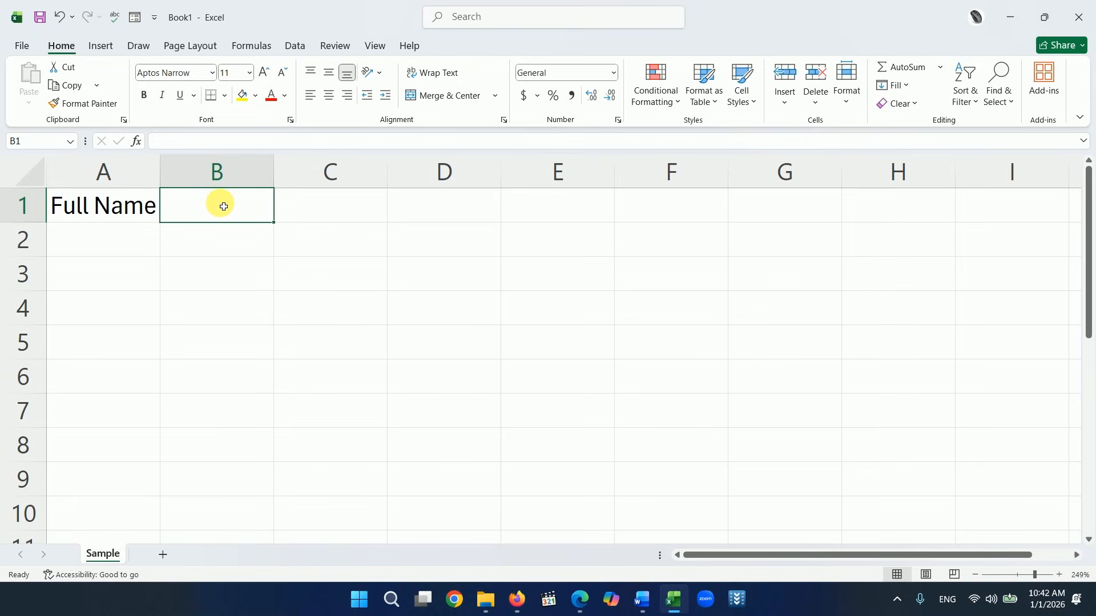
type("Salary")
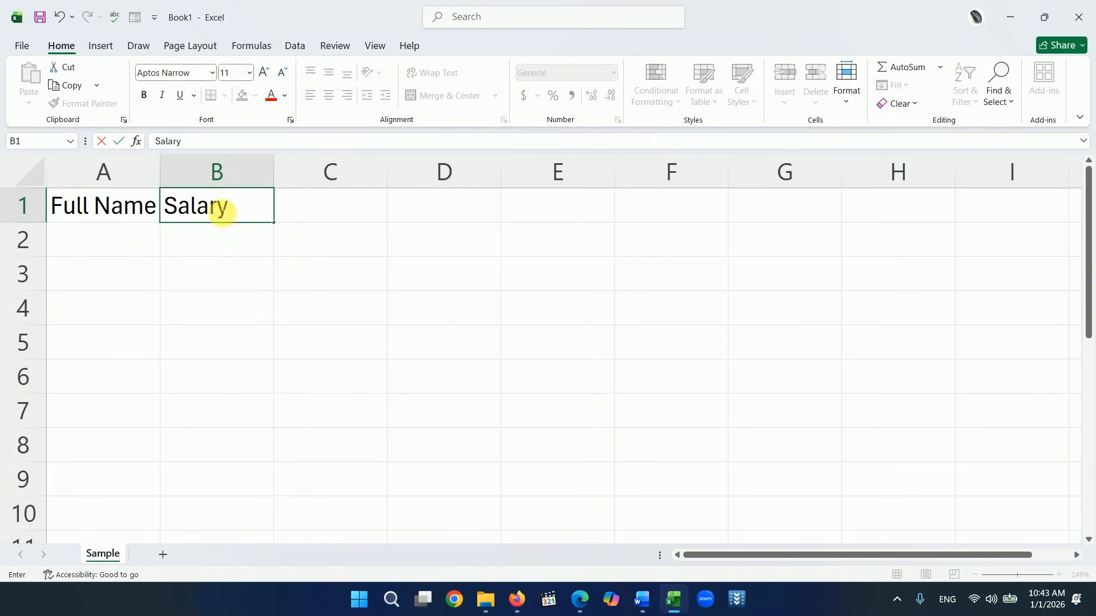
left_click(226, 239)
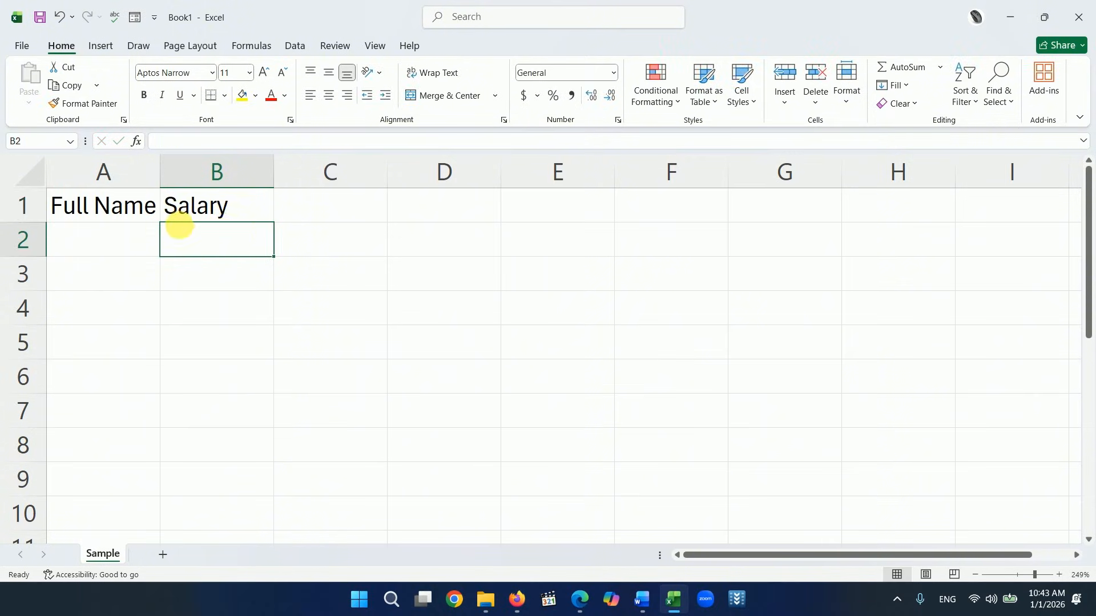
left_click(205, 209)
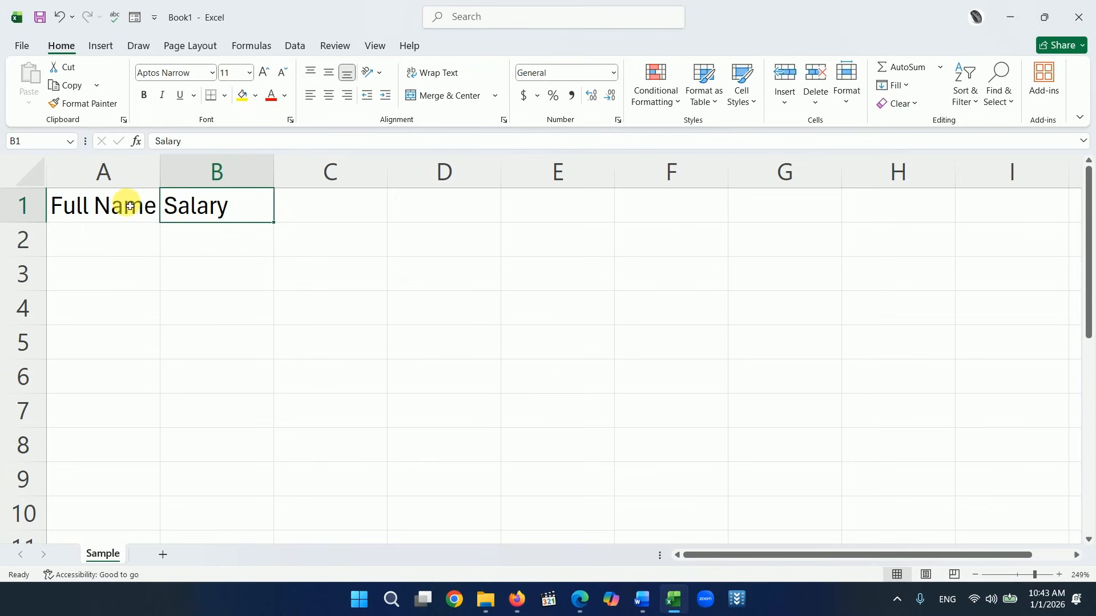
Open the recent workbook people_sales.xlsx and copy its name and sales data in A1:B21.
left_click(21, 45)
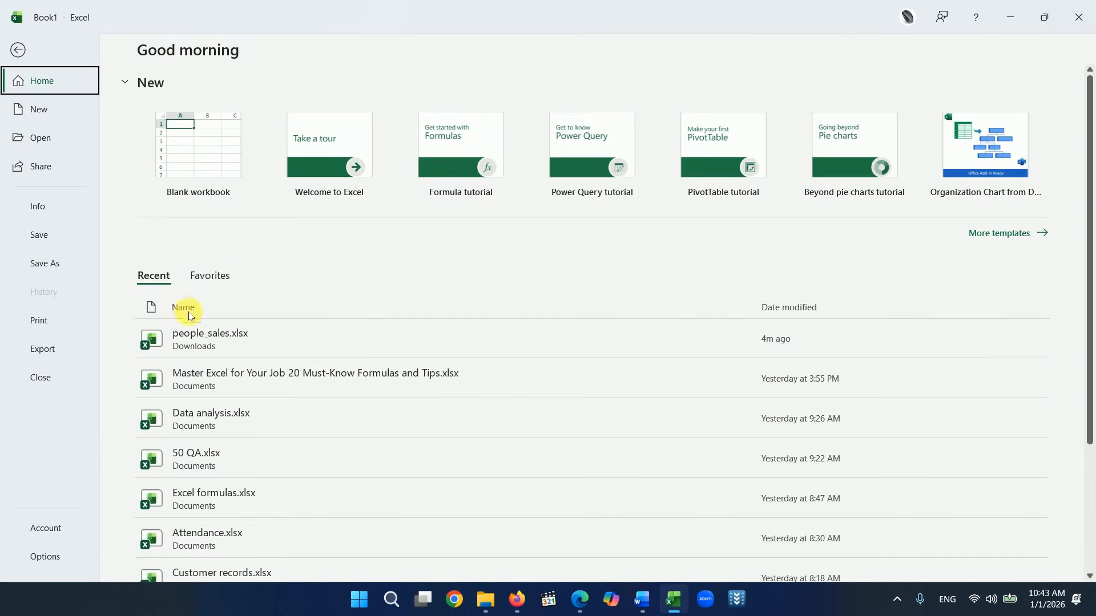
left_click(211, 342)
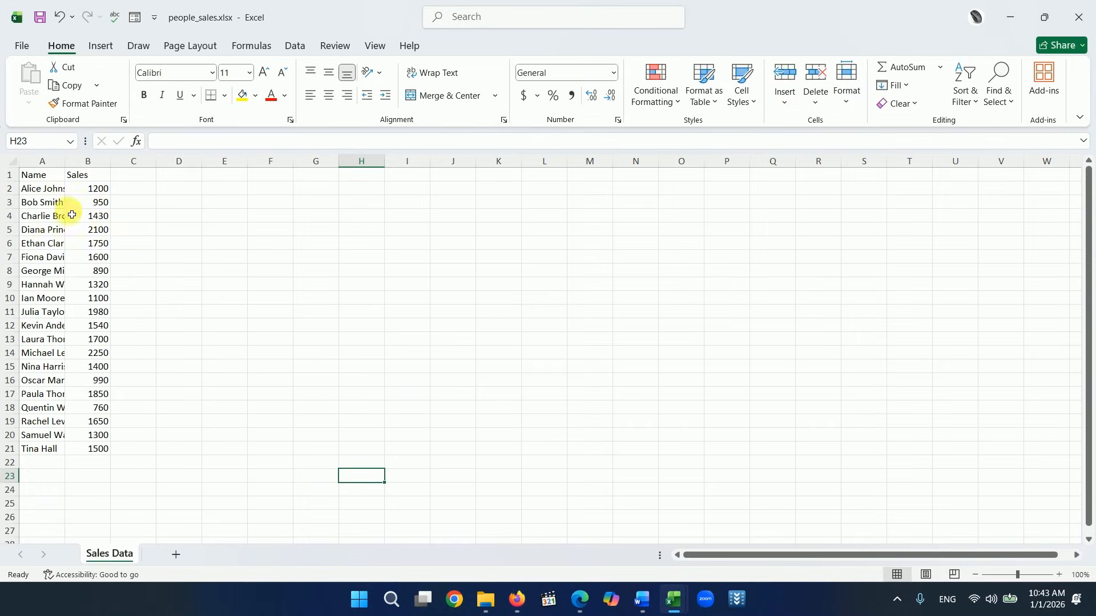
left_click_drag(48, 179, 89, 451)
right_click(61, 267)
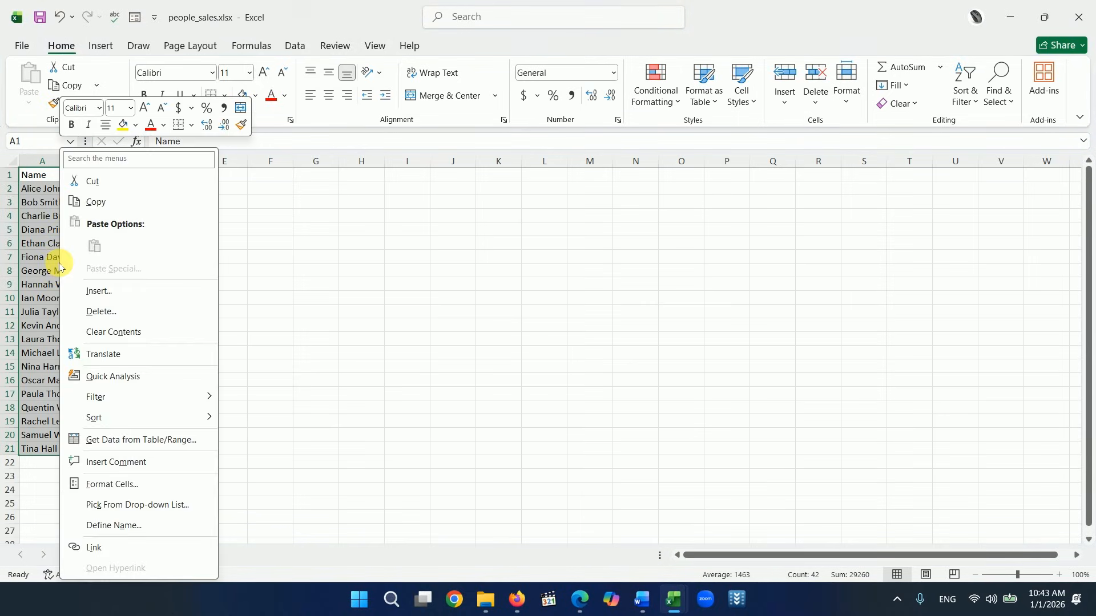
left_click(105, 206)
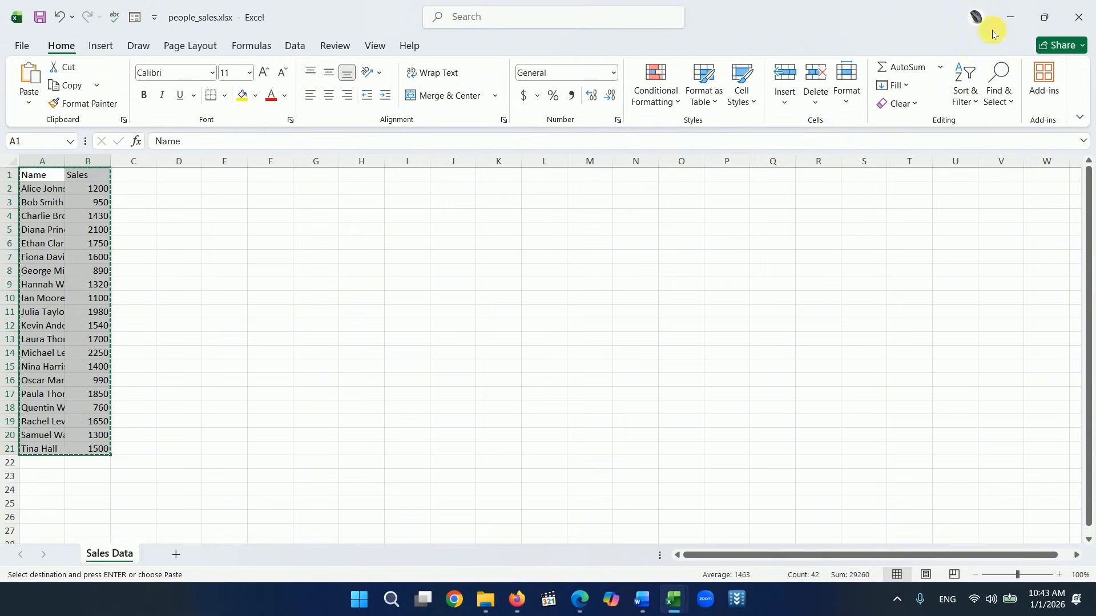
Return to the Book1 workbook and clear the headers from cells A1:B1, leaving A1 selected.
left_click(1007, 21)
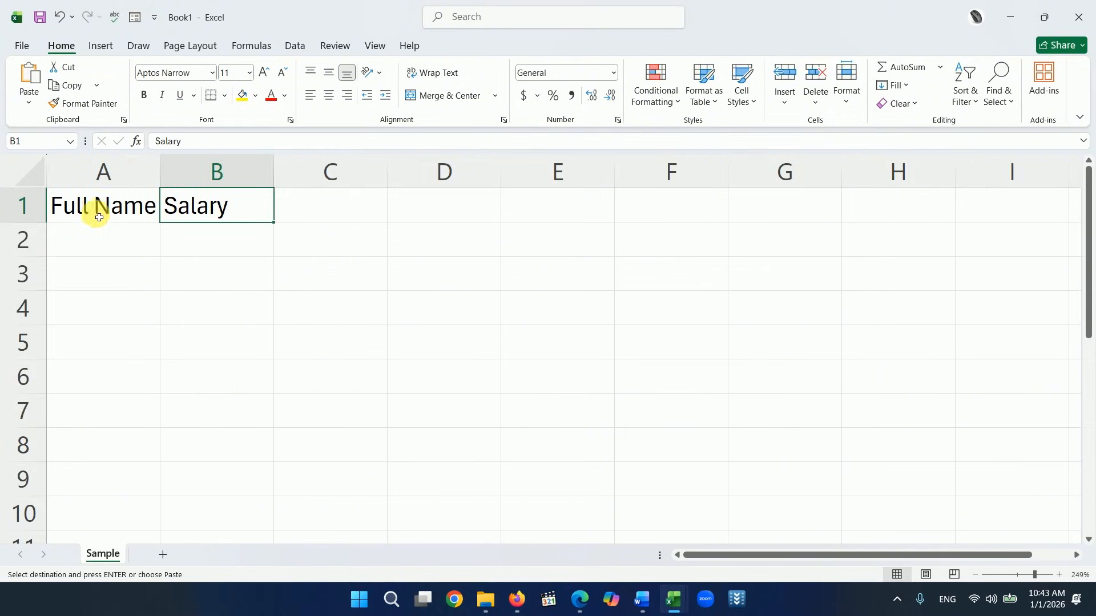
left_click_drag(93, 207, 236, 210)
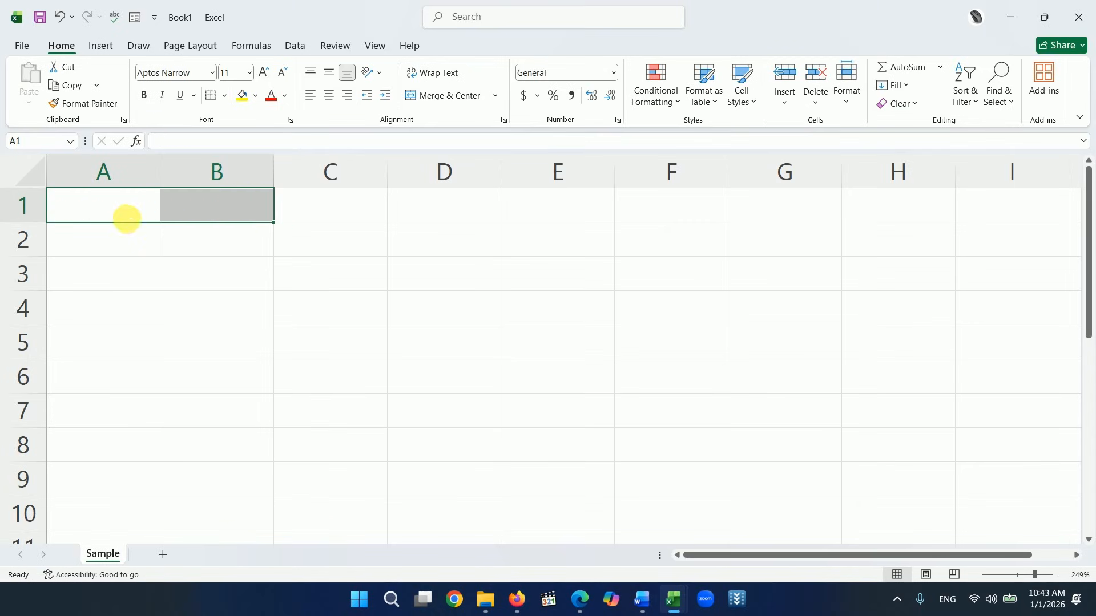
left_click(91, 204)
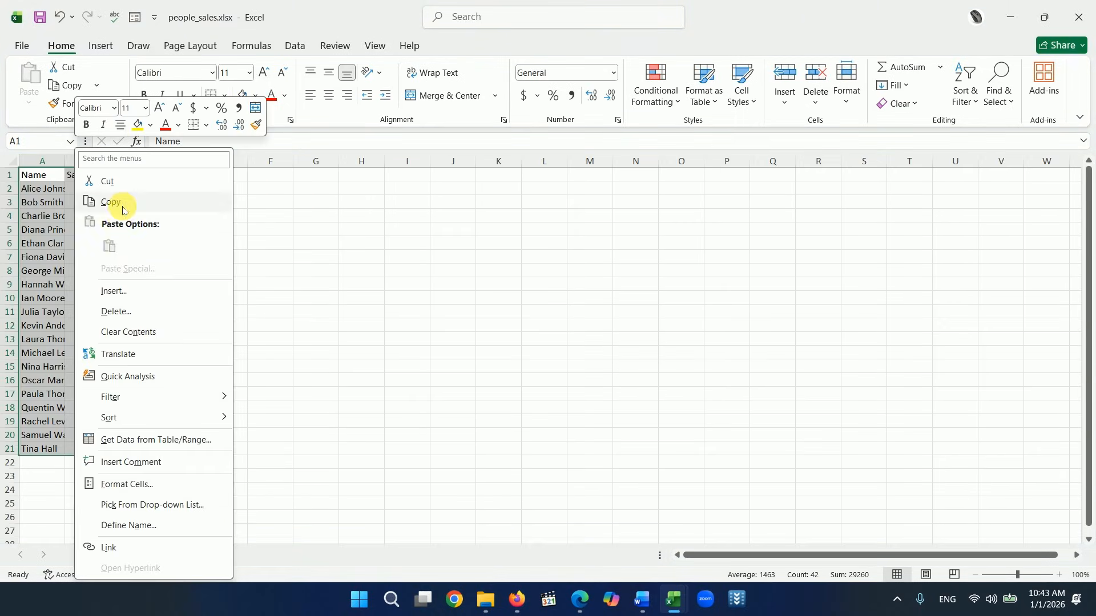
Copy A1:B21 from people_sales.xlsx again and paste it into the Book1 Sample sheet starting at cell A1.
left_click(123, 210)
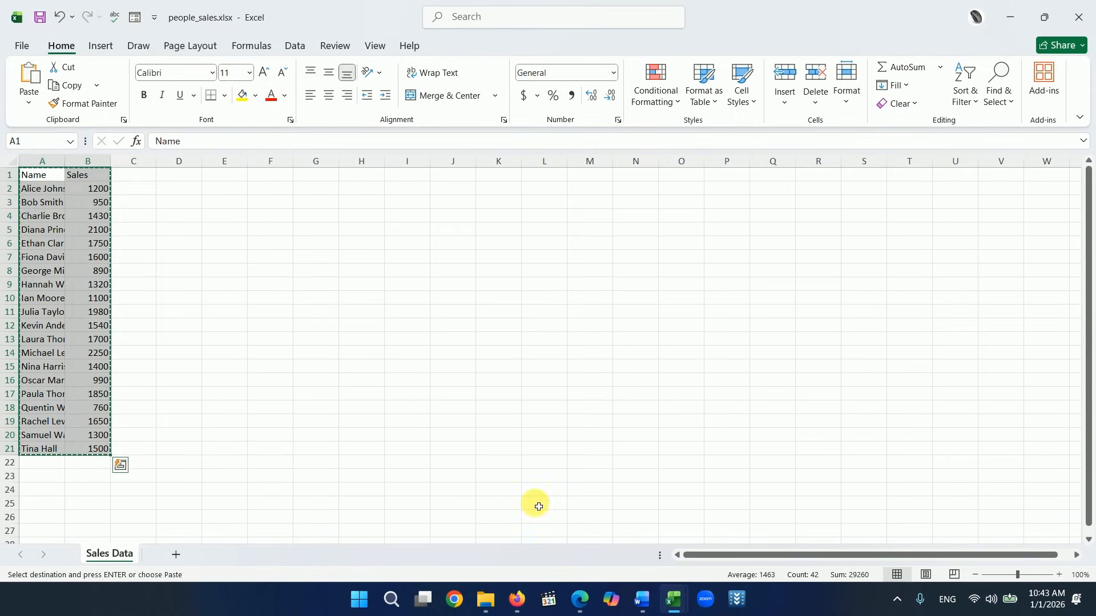
mouse_move(672, 598)
left_click(649, 499)
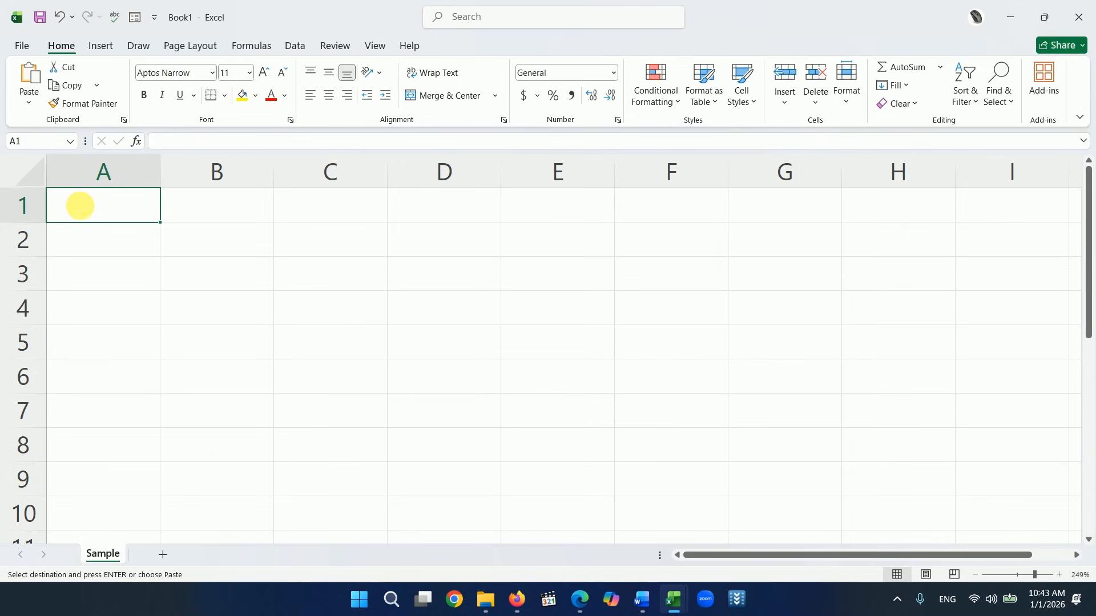
right_click(80, 205)
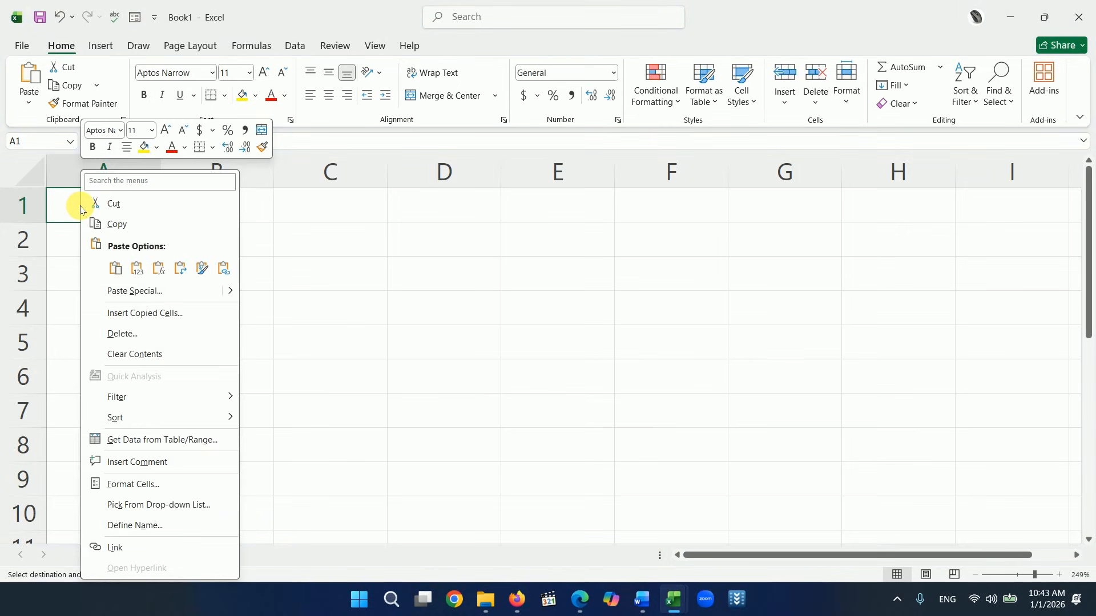
left_click(116, 268)
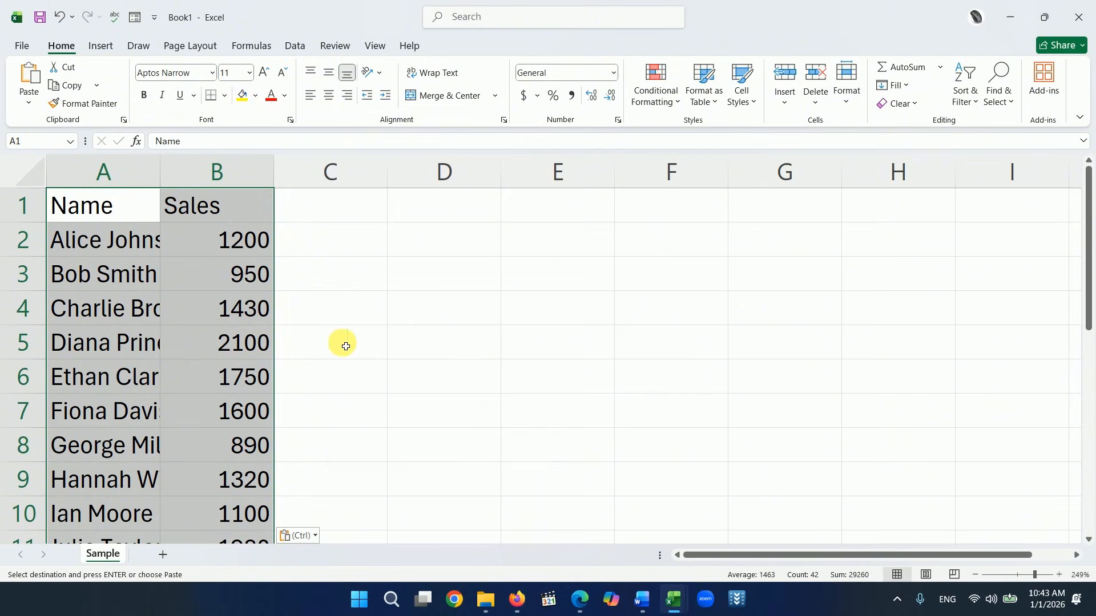
left_click(446, 388)
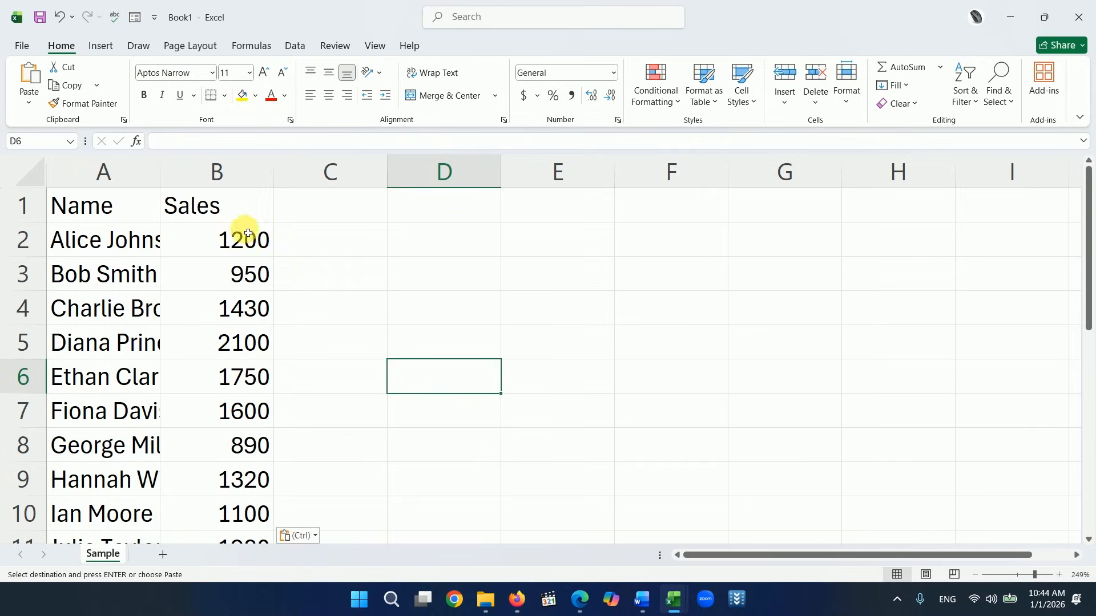
Enter a long test string of repeated h letters in cell A22, below the pasted names.
scroll(141, 292, "down", 8)
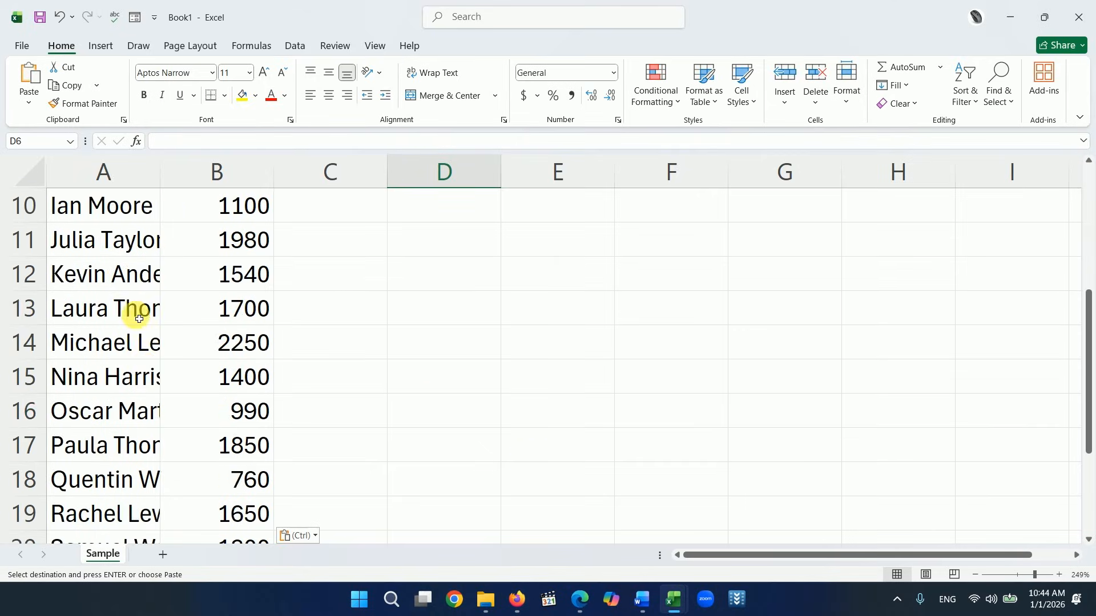
scroll(115, 321, "up", 3)
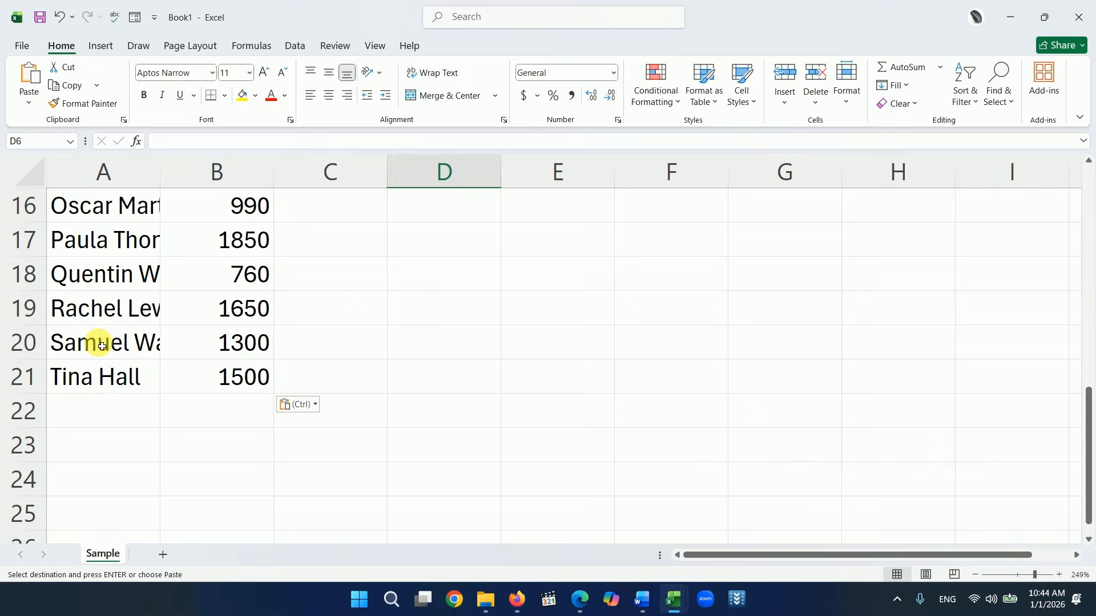
left_click(88, 409)
type("hhhhhhhhhhhhhhhhhhhhhh")
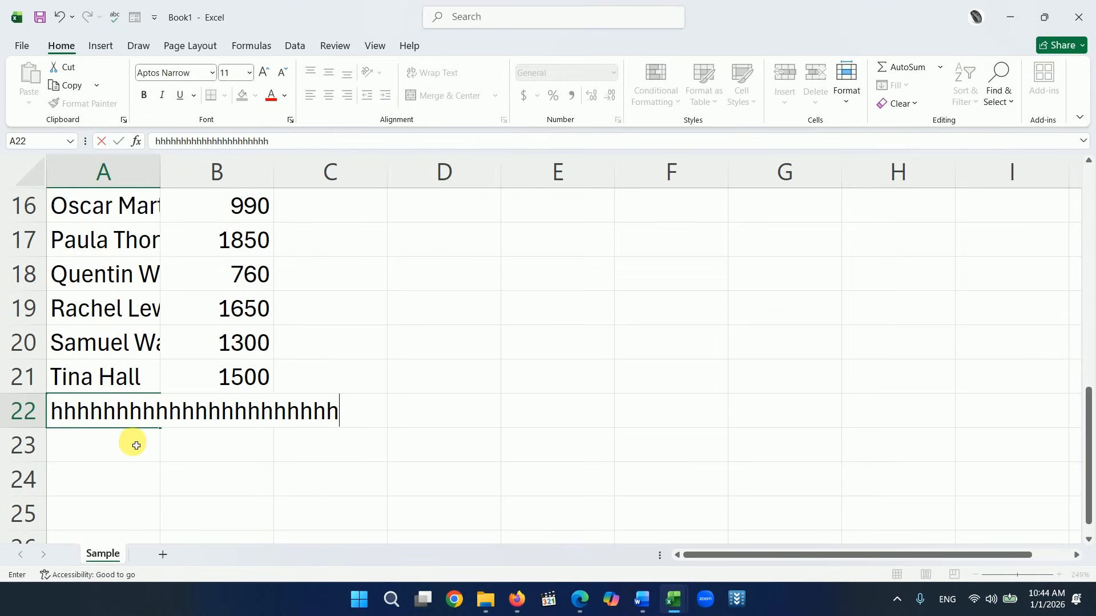
key("Return")
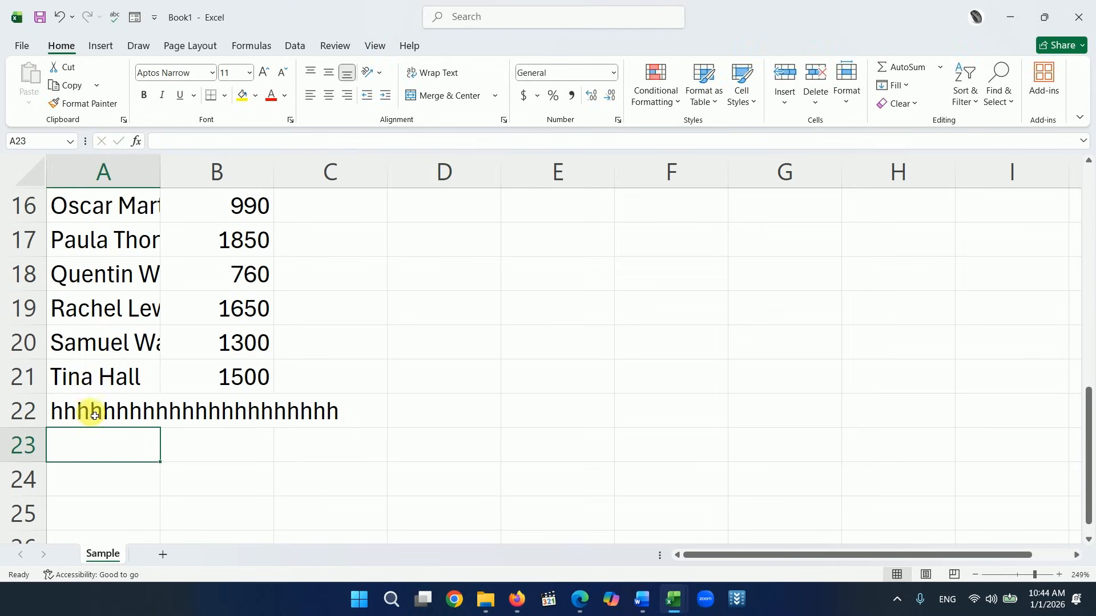
Autofit column A to its longest entry and narrow column B to less than the width of its numbers.
scroll(103, 371, "up", 5)
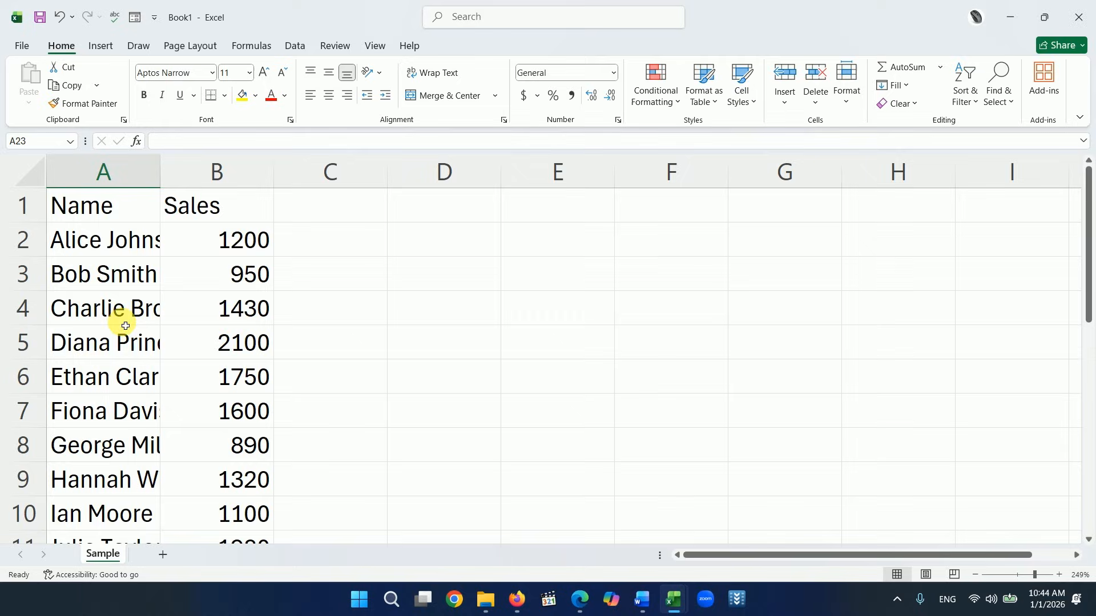
double_click(161, 174)
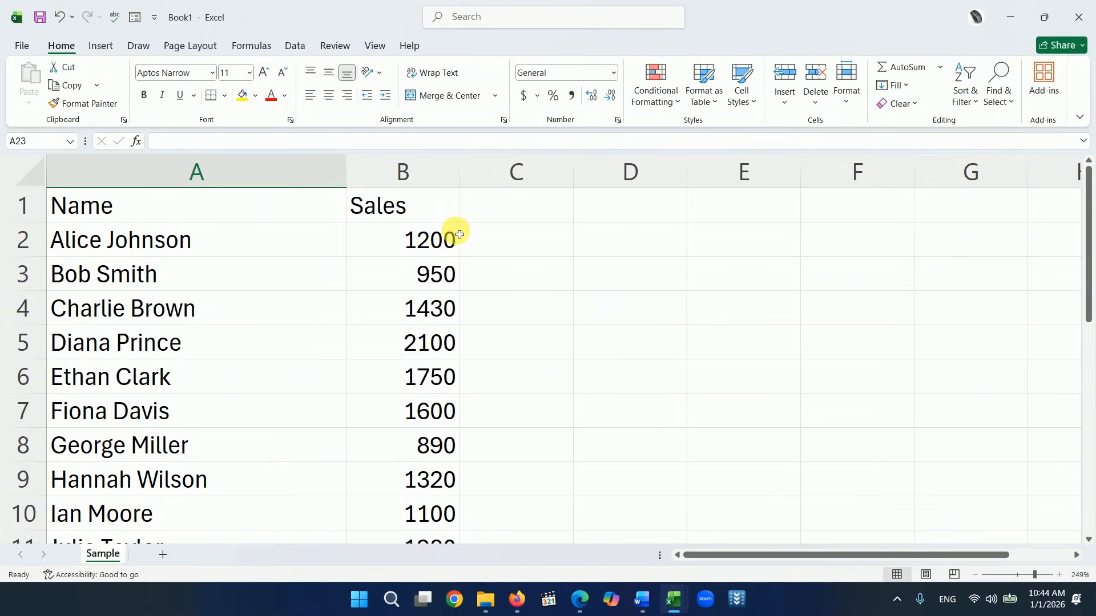
left_click_drag(460, 181, 392, 183)
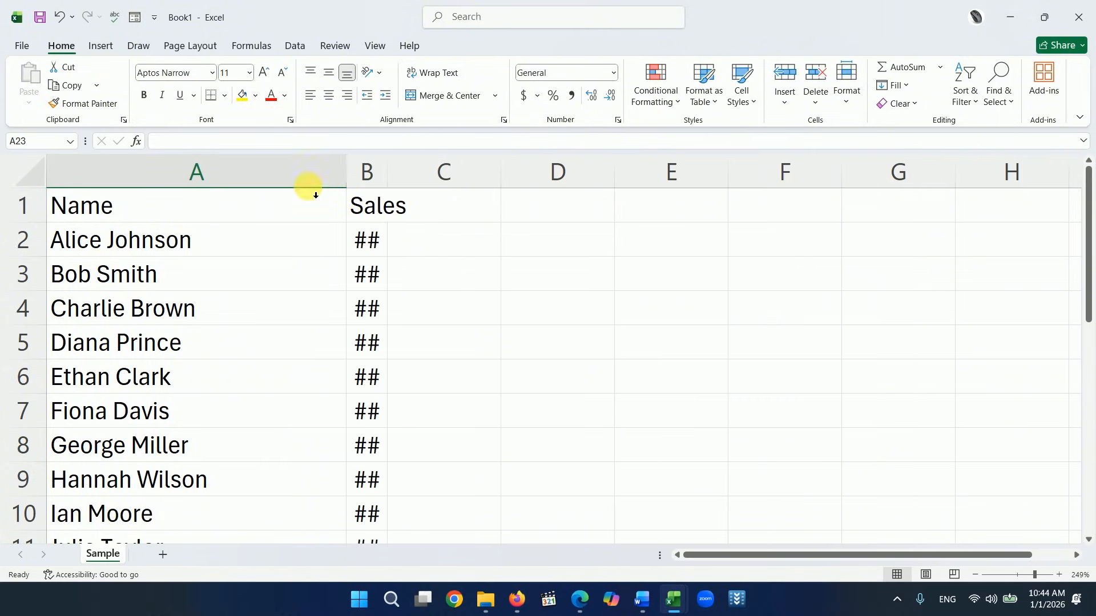
Autofit all columns of the sheet at once, including the narrowed Sales column, and deselect the sheet.
left_click(46, 181)
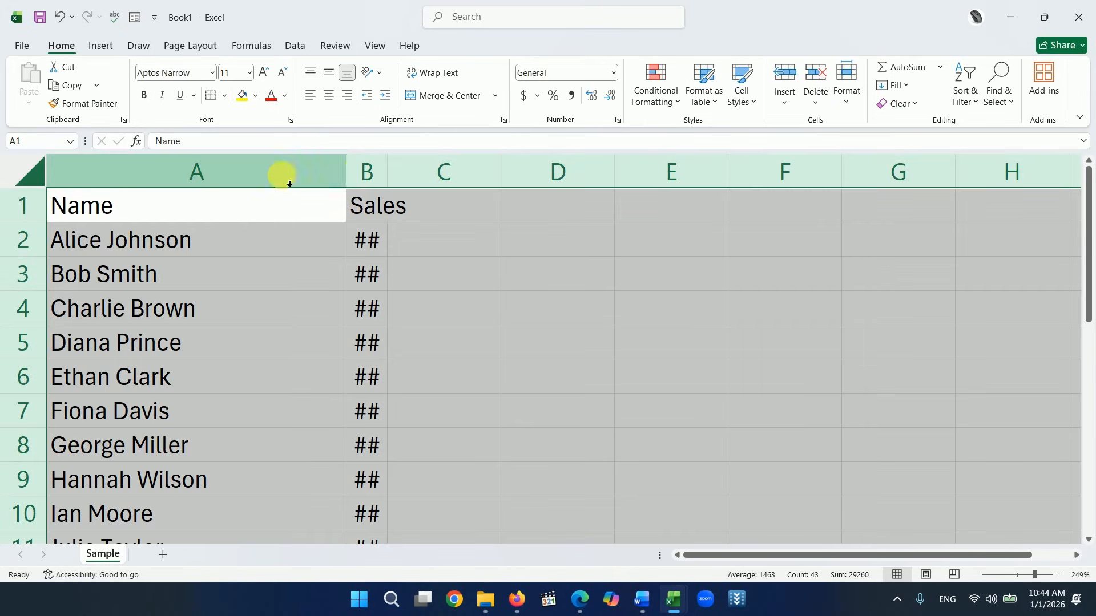
double_click(350, 181)
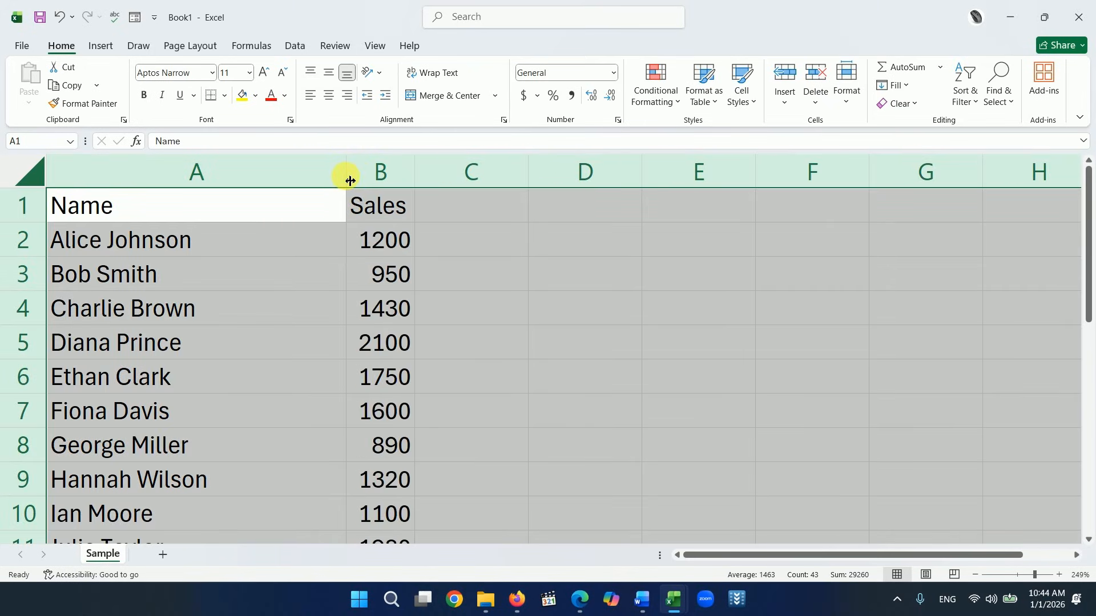
scroll(386, 281, "down", 3)
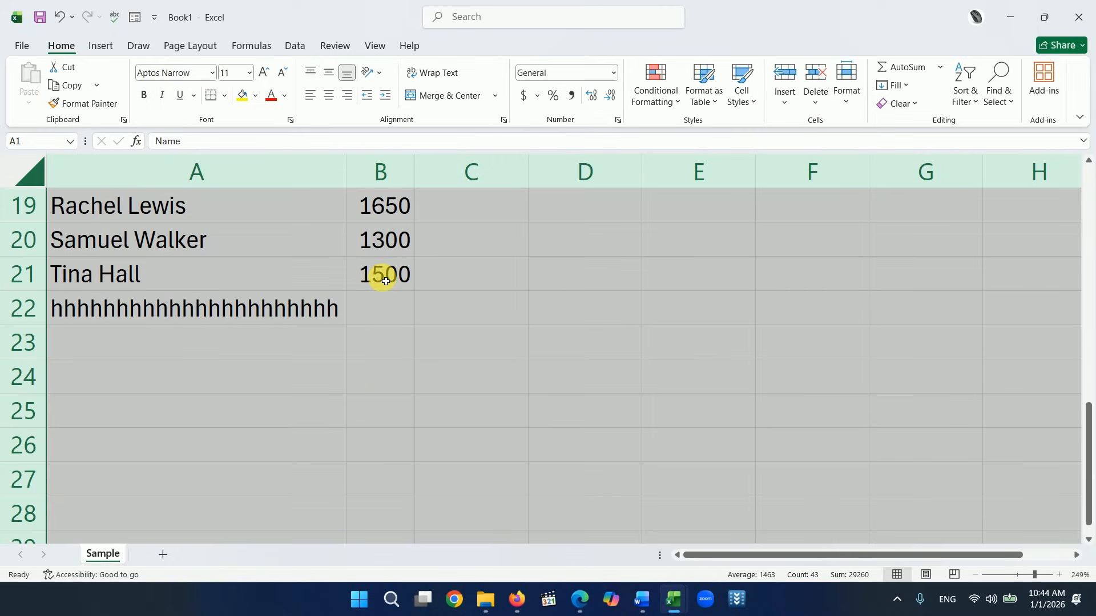
left_click(321, 374)
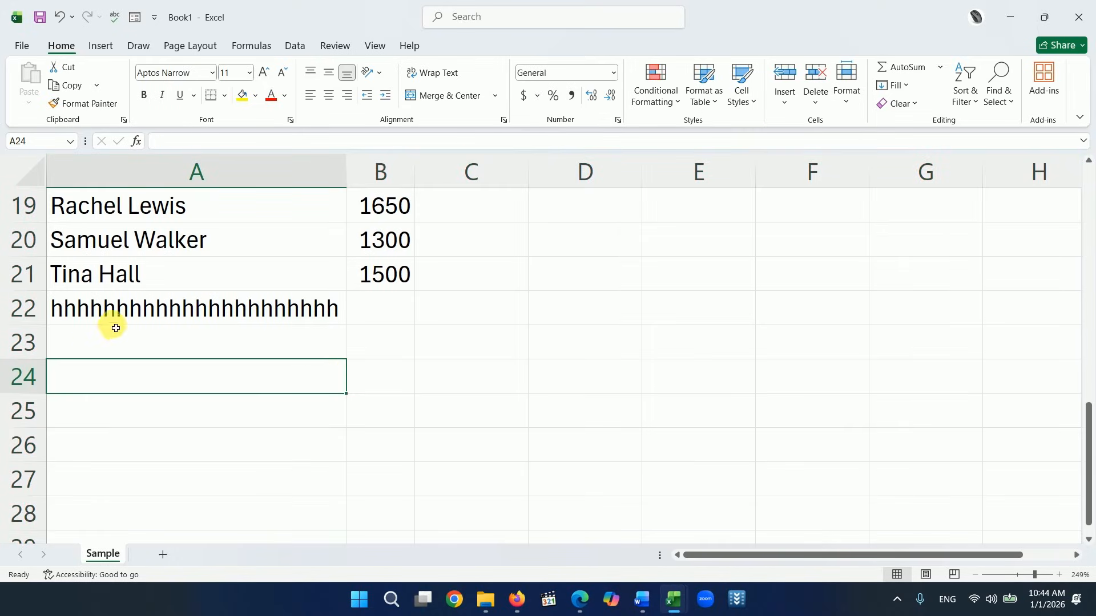
Delete row 22, which holds the test string.
left_click(34, 318)
right_click(32, 317)
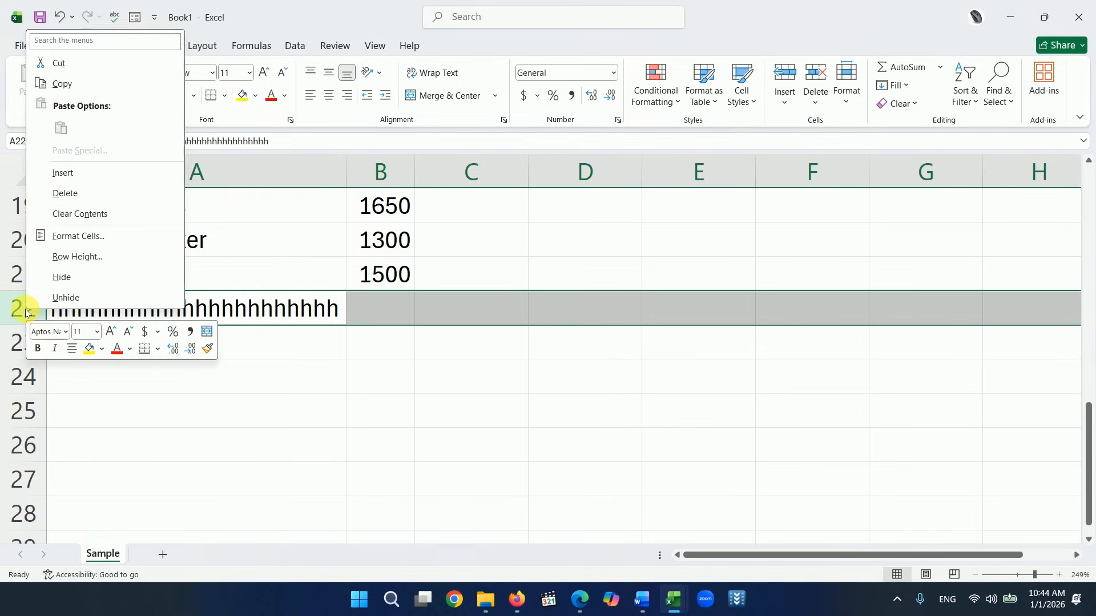
left_click(65, 193)
Autofit every column of the sheet again so columns A and B match the remaining names and sales.
scroll(271, 366, "up", 6)
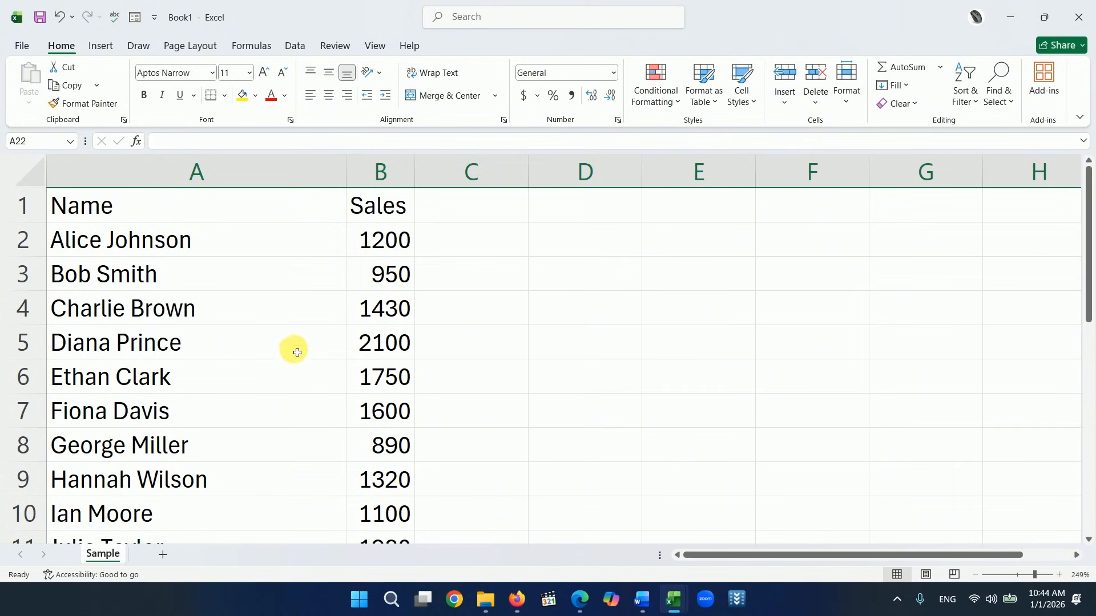
left_click(293, 350)
left_click(34, 170)
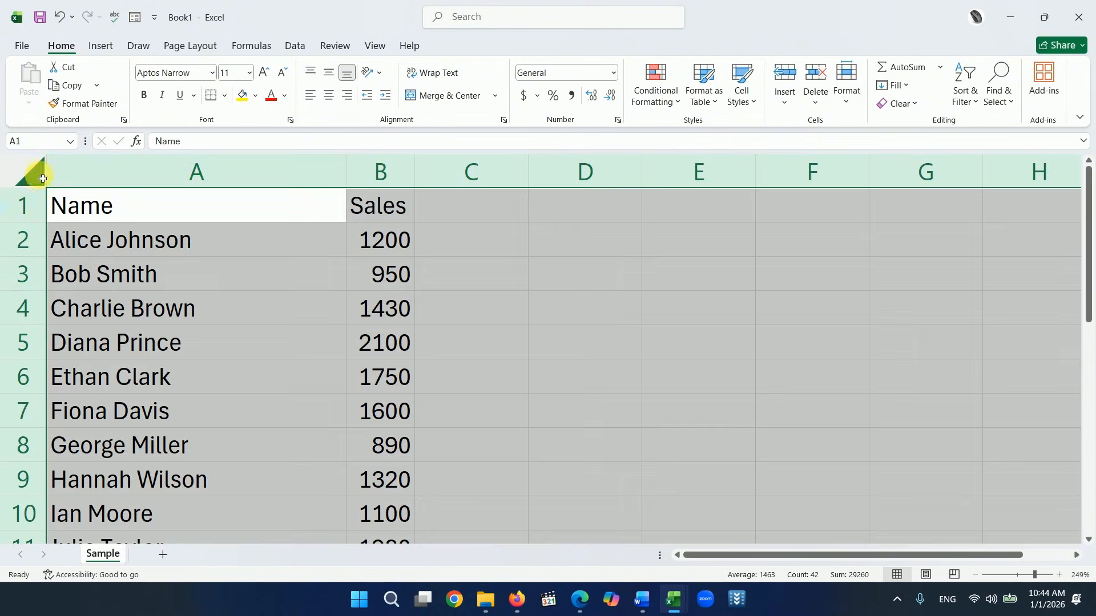
double_click(346, 176)
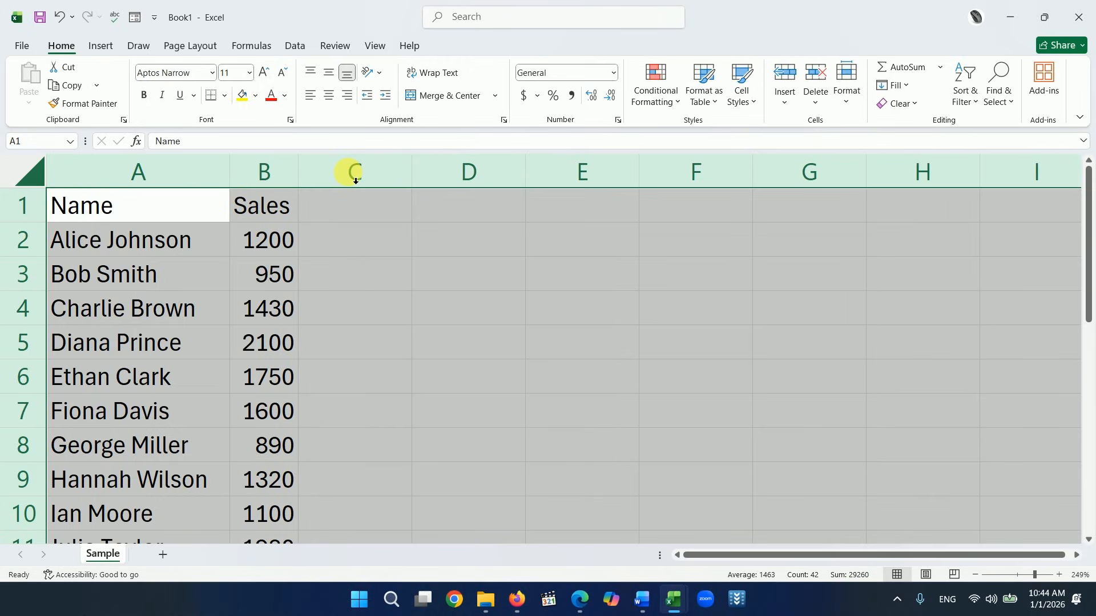
left_click(468, 422)
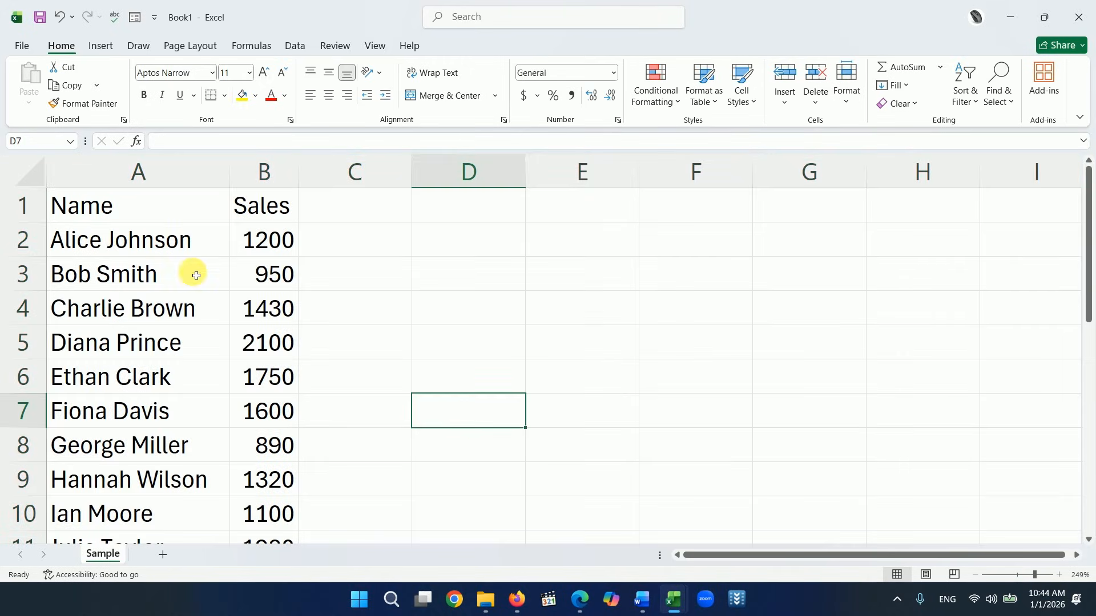
Make the Name and Sales headers in A1:B1 bold.
left_click(136, 208)
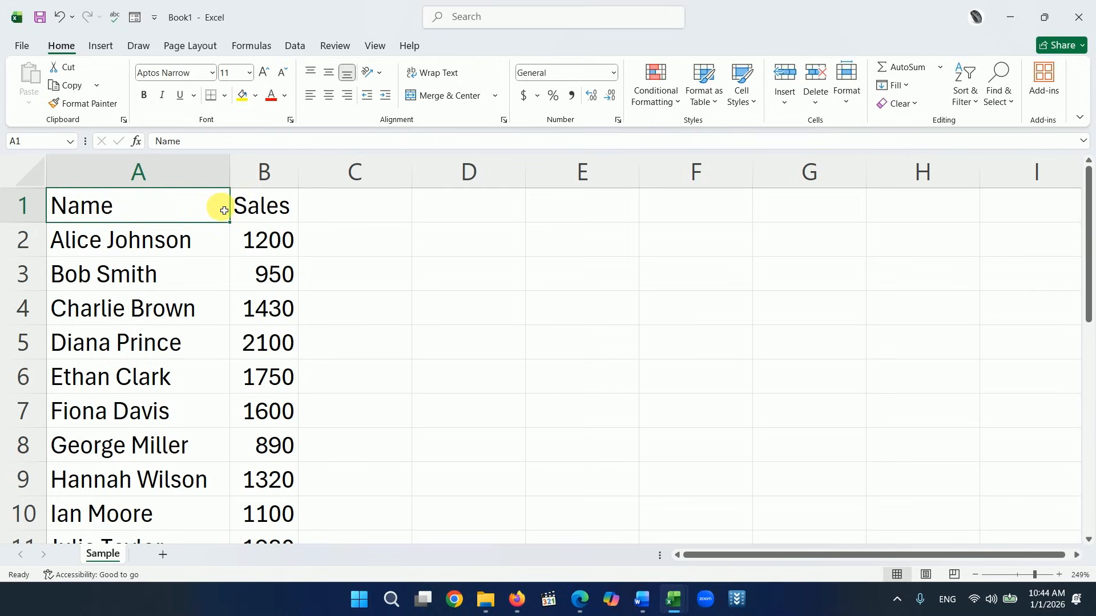
left_click_drag(105, 208, 251, 211)
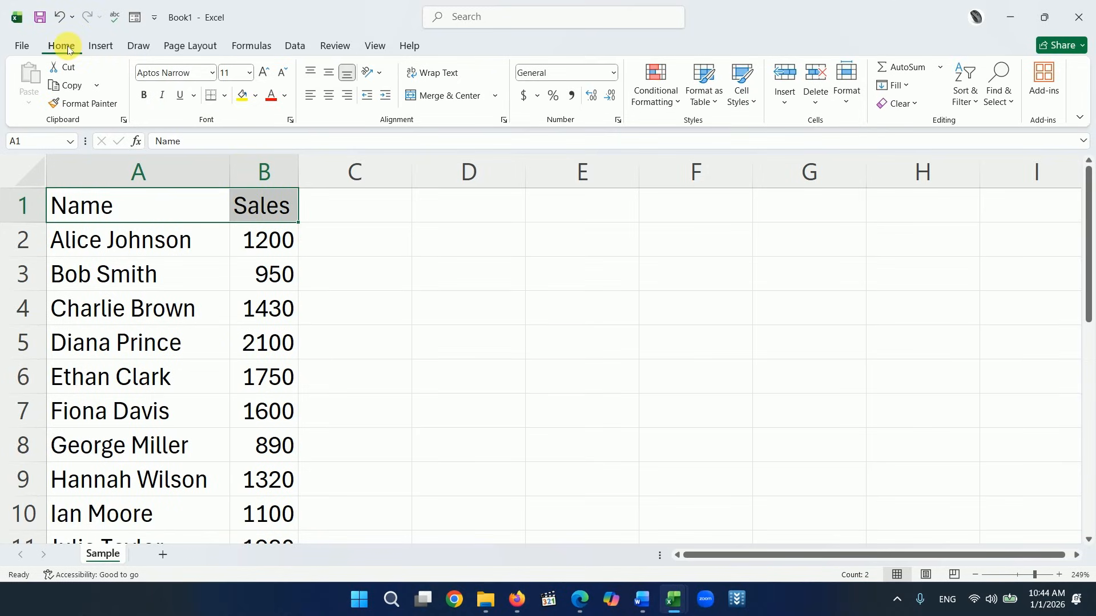
left_click(144, 97)
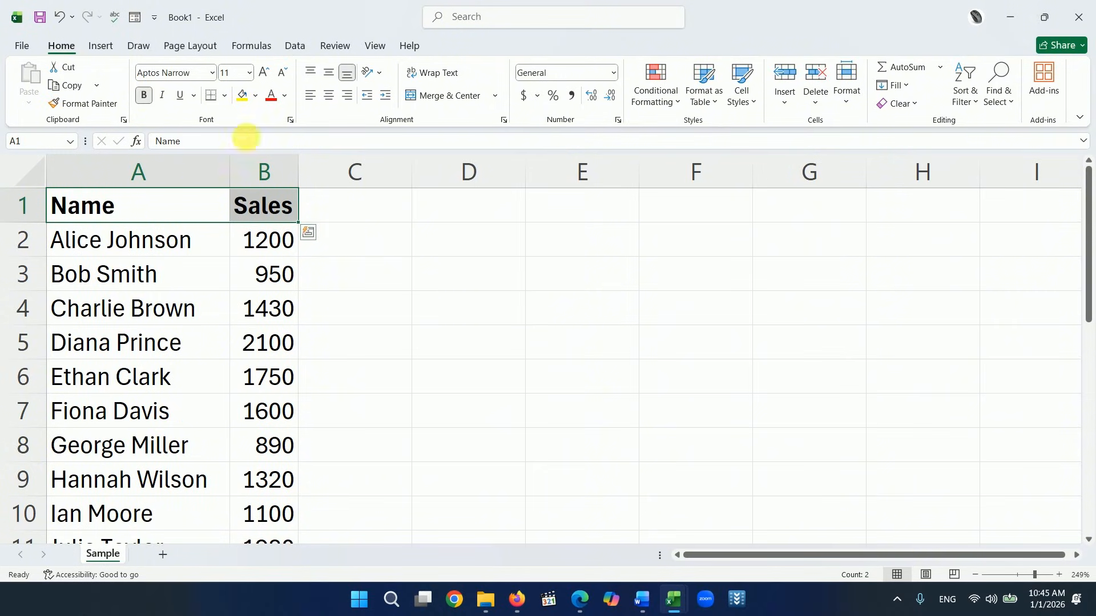
Give the header cells A1:B1 a medium blue fill and white text.
left_click(255, 100)
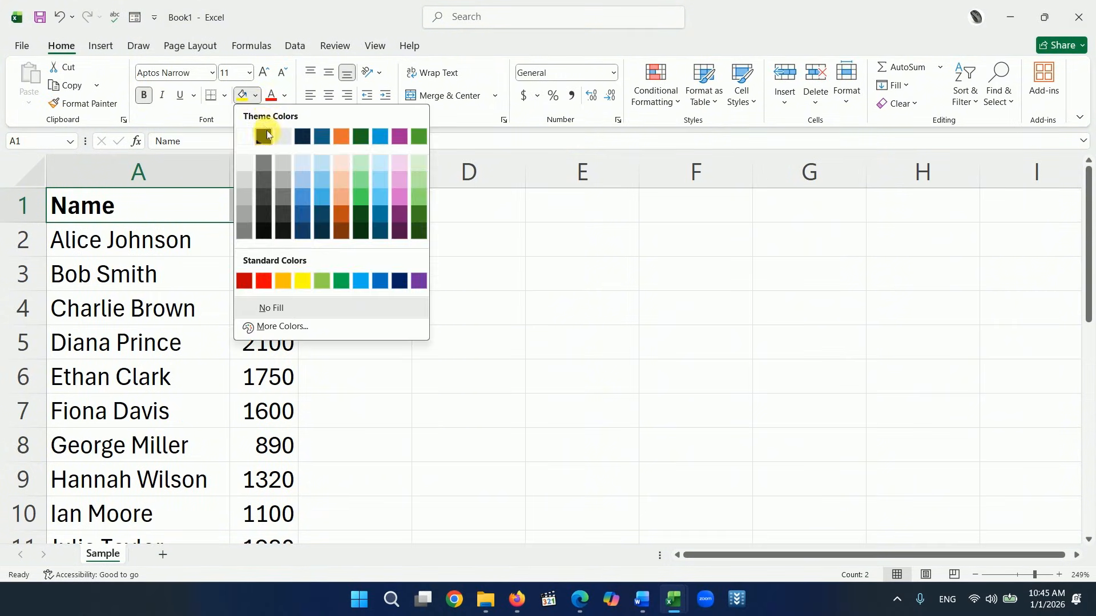
left_click(321, 197)
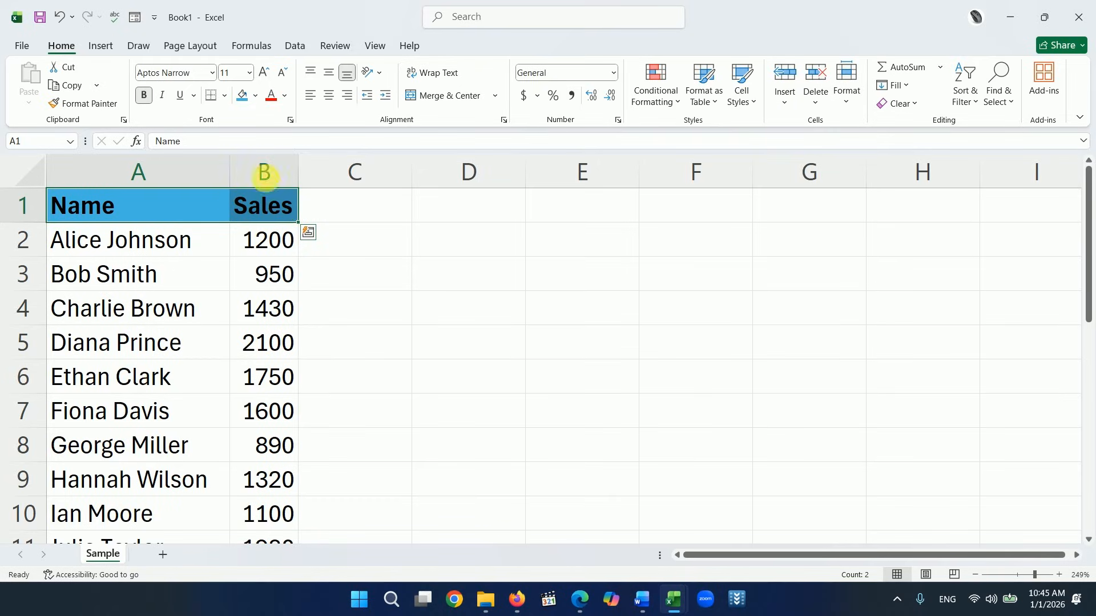
left_click(285, 96)
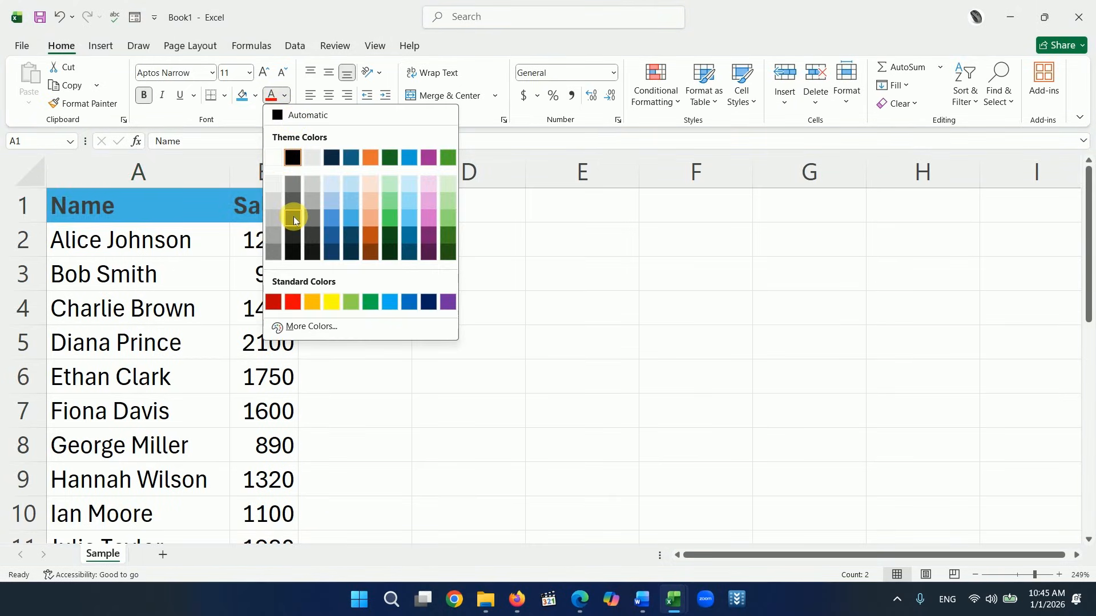
left_click(274, 159)
Change the fill of the header cells A1:B1 to the darkest shade of the theme's dark blue.
left_click(254, 97)
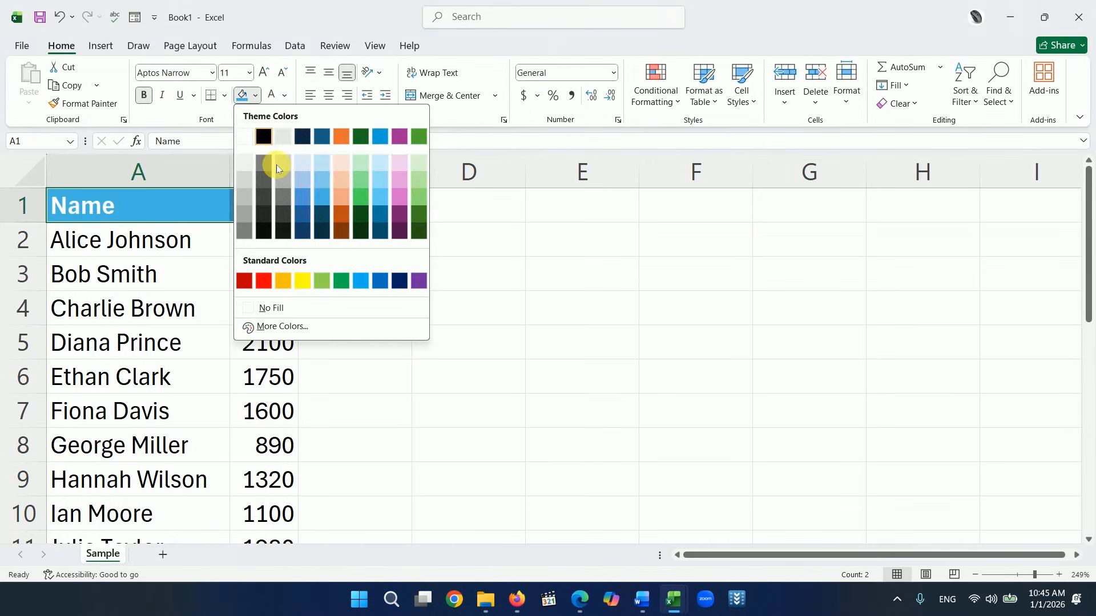
left_click(303, 231)
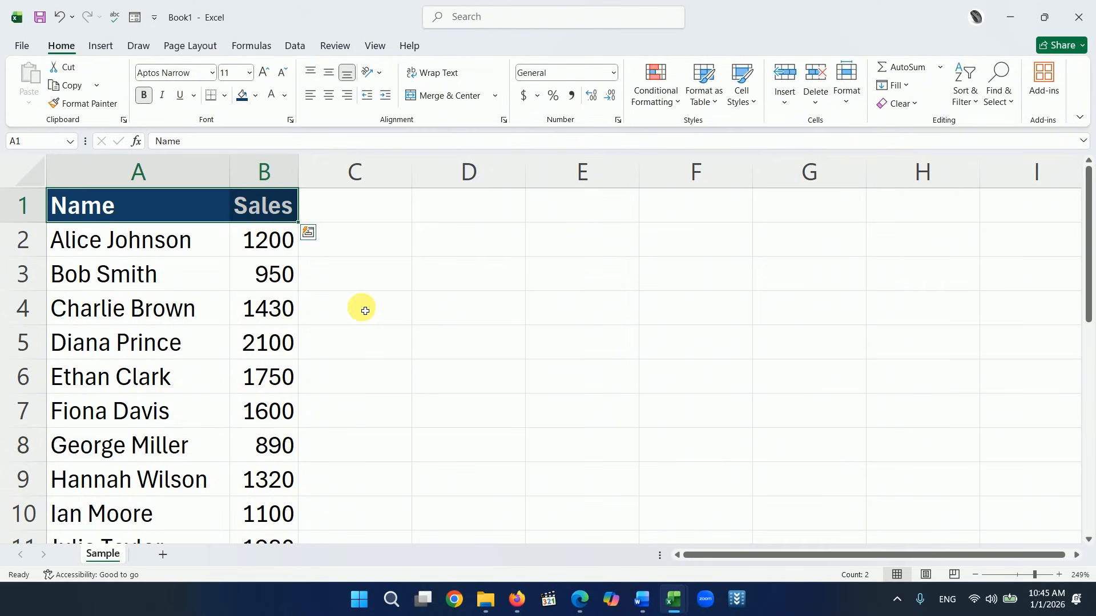
left_click(423, 371)
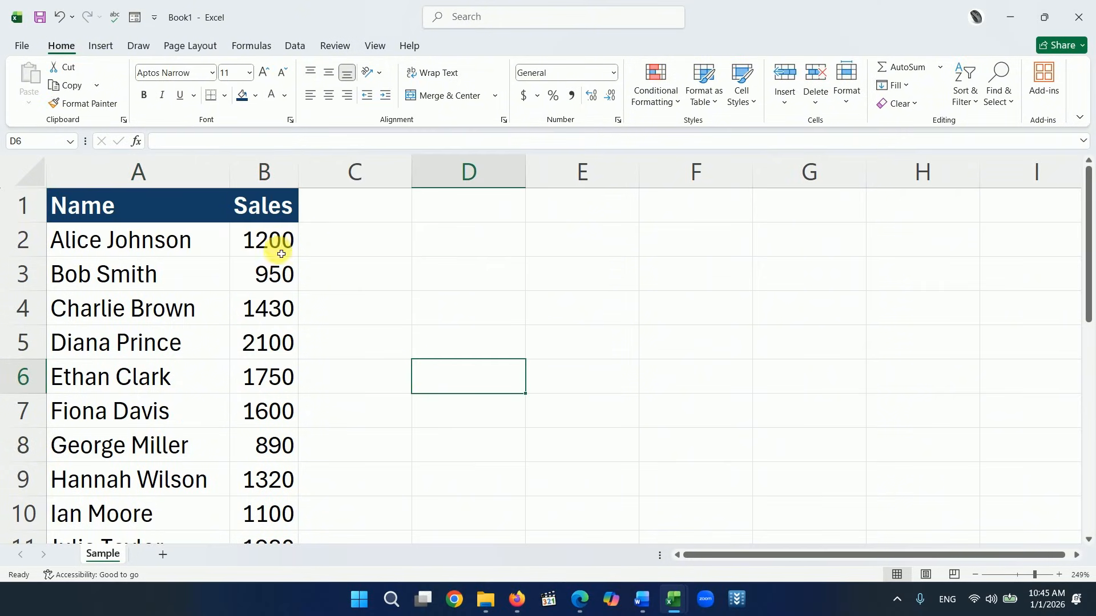
Format all the sales figures in B2:B21 as Currency.
scroll(278, 246, "down", 2)
scroll(278, 246, "up", 2)
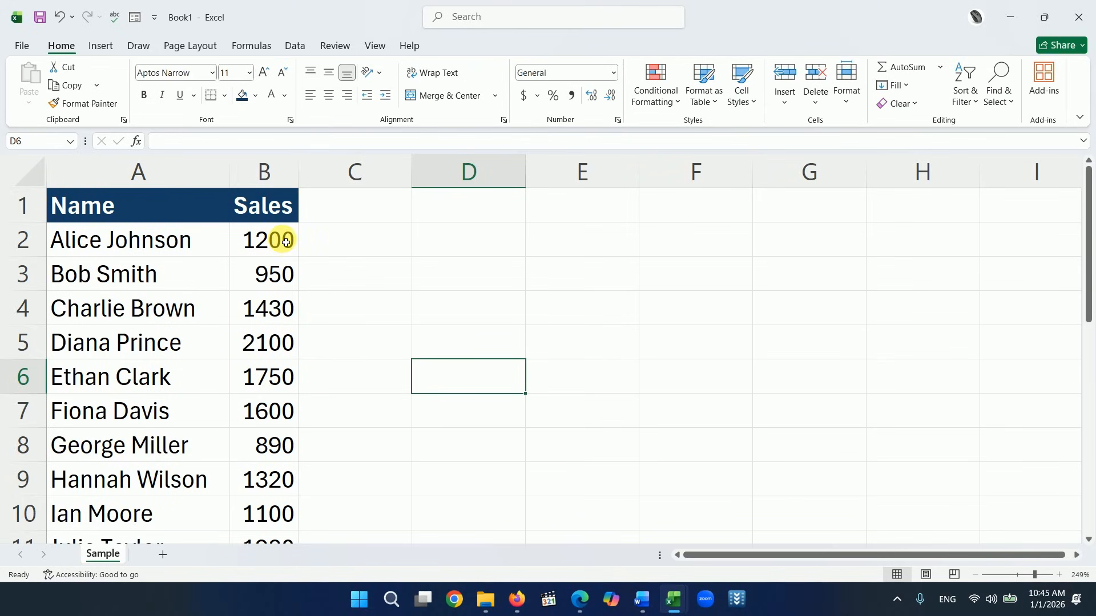
left_click_drag(286, 242, 269, 557)
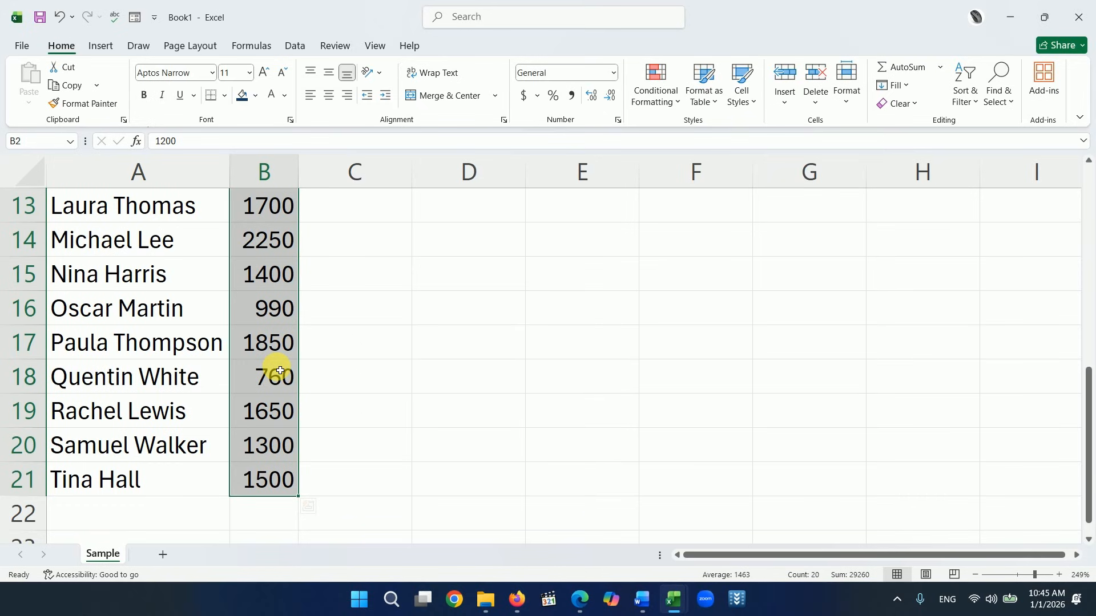
key("super+ctrl+o")
left_click(285, 469)
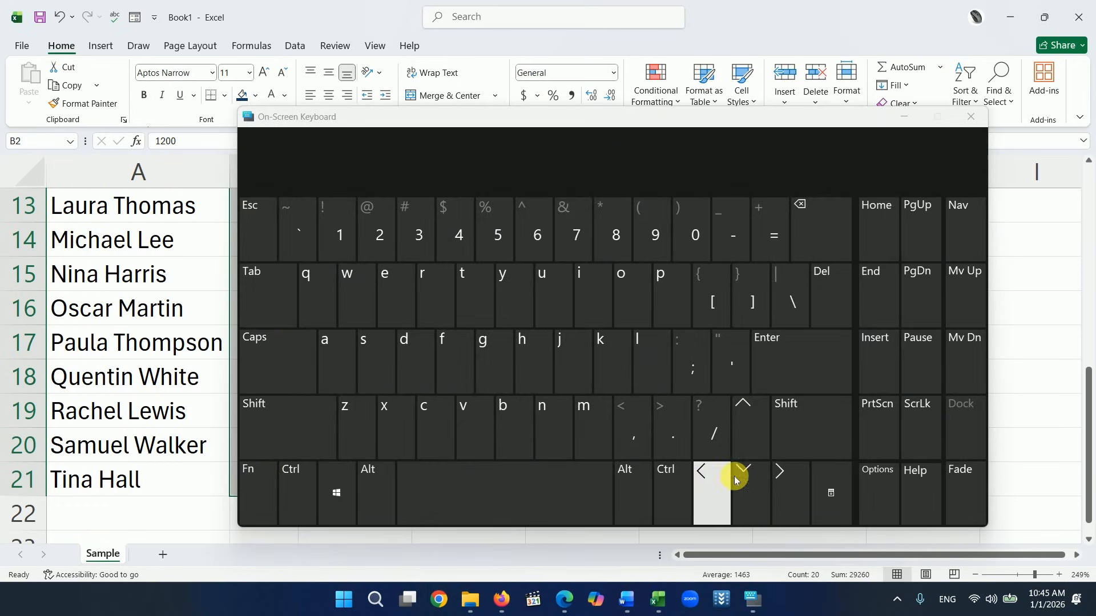
left_click(970, 117)
scroll(260, 271, "up", 4)
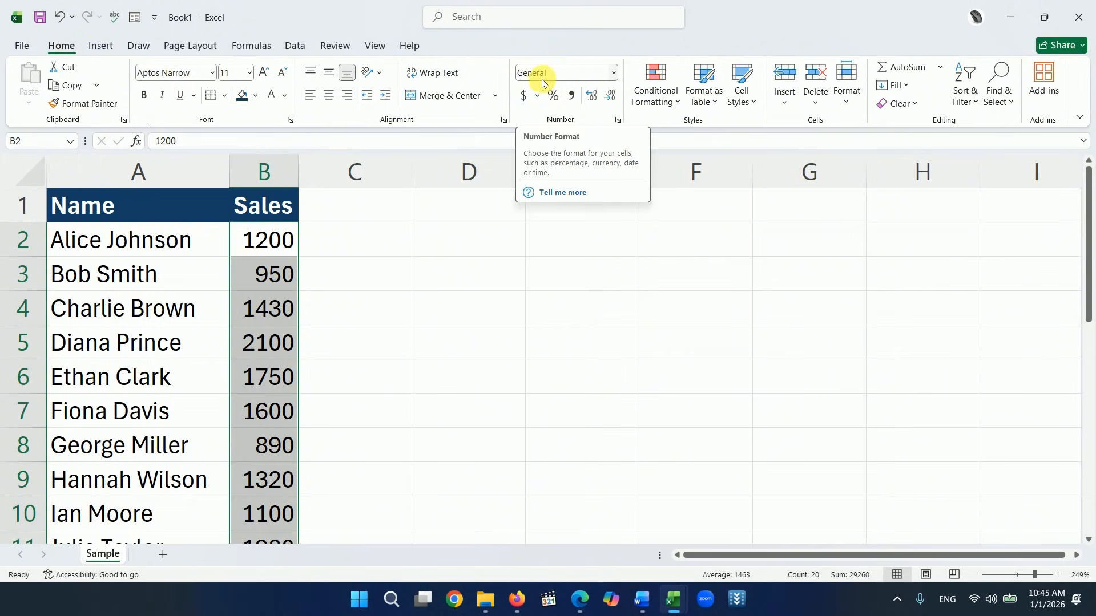
left_click(611, 72)
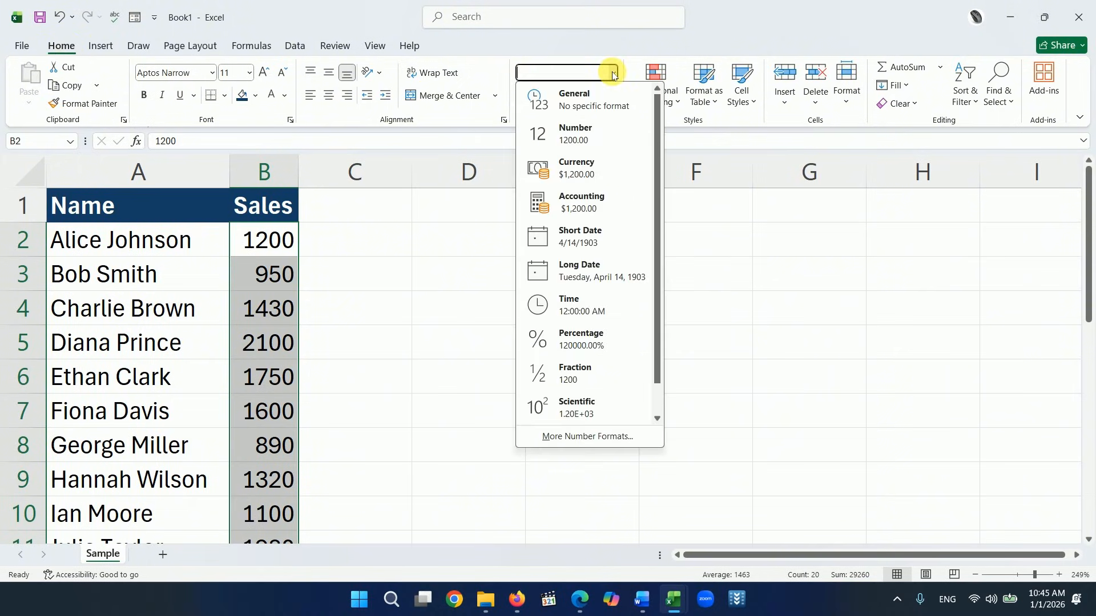
left_click(565, 166)
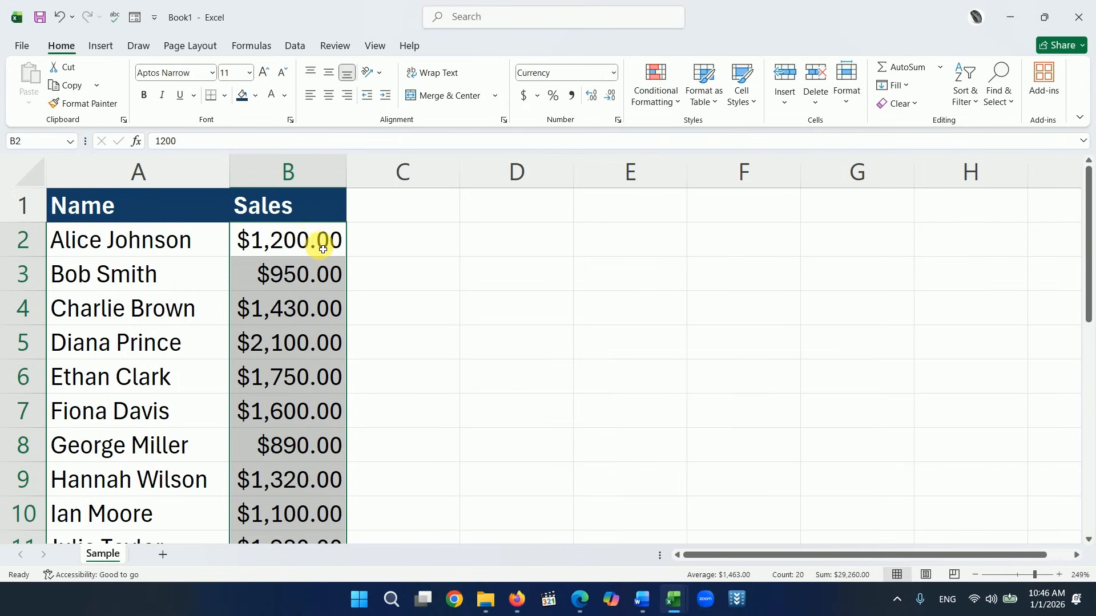
Adjust the decimals of the sales figures in B2:B21 so the currency amounts have no decimal places.
left_click(611, 102)
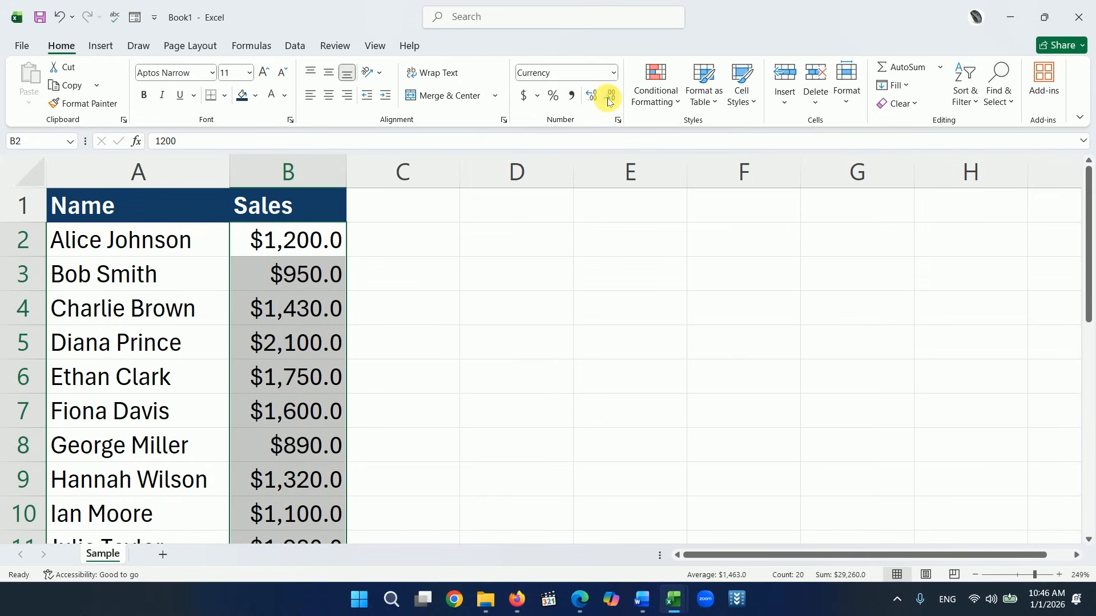
left_click(609, 100)
left_click(591, 96)
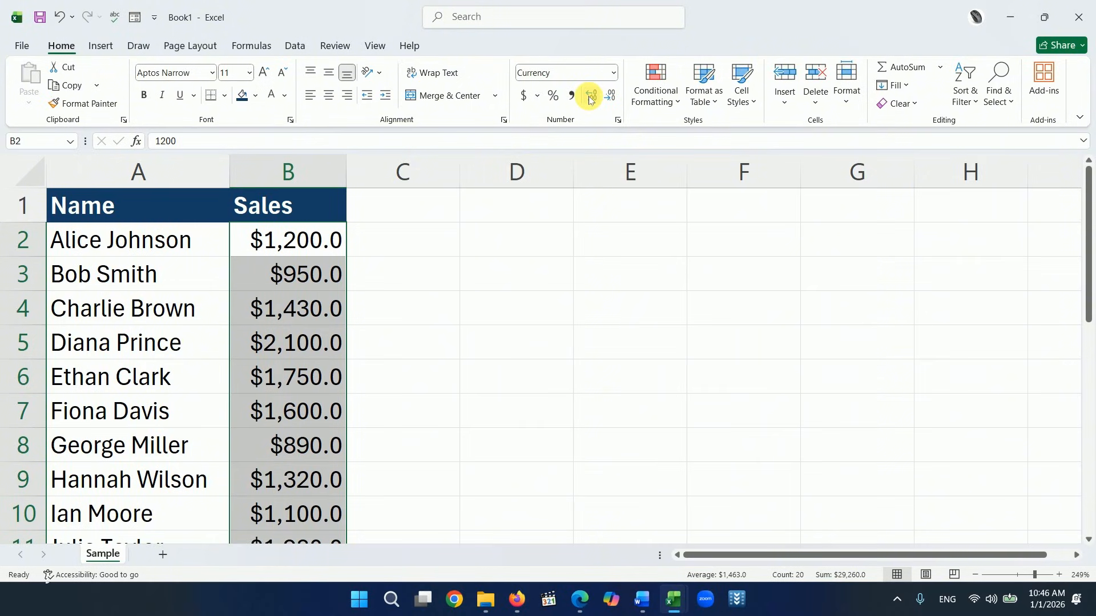
left_click(591, 96)
left_click(611, 100)
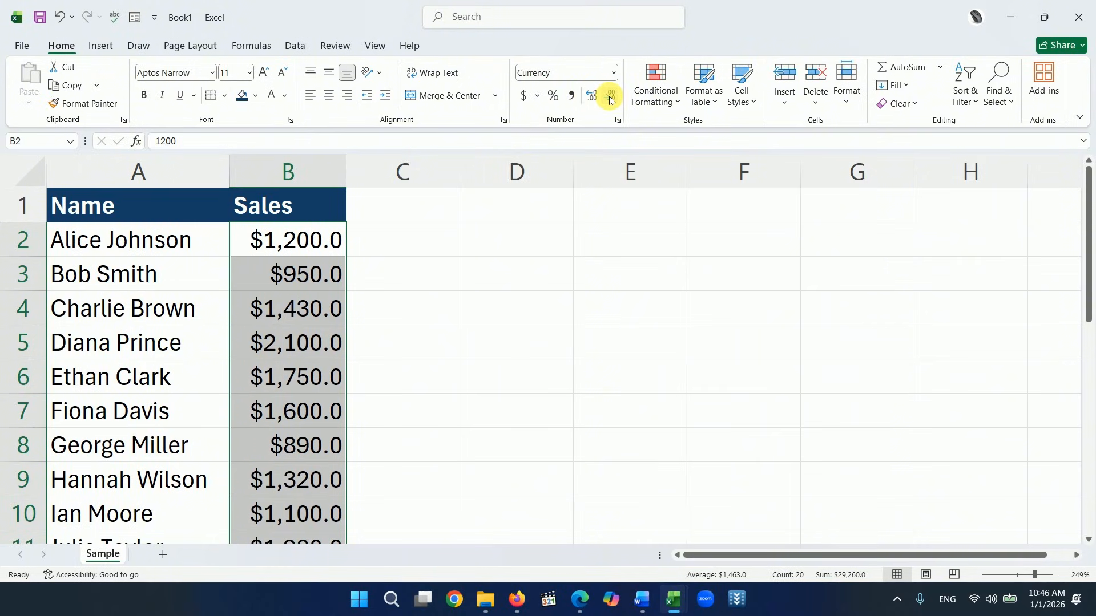
left_click(611, 99)
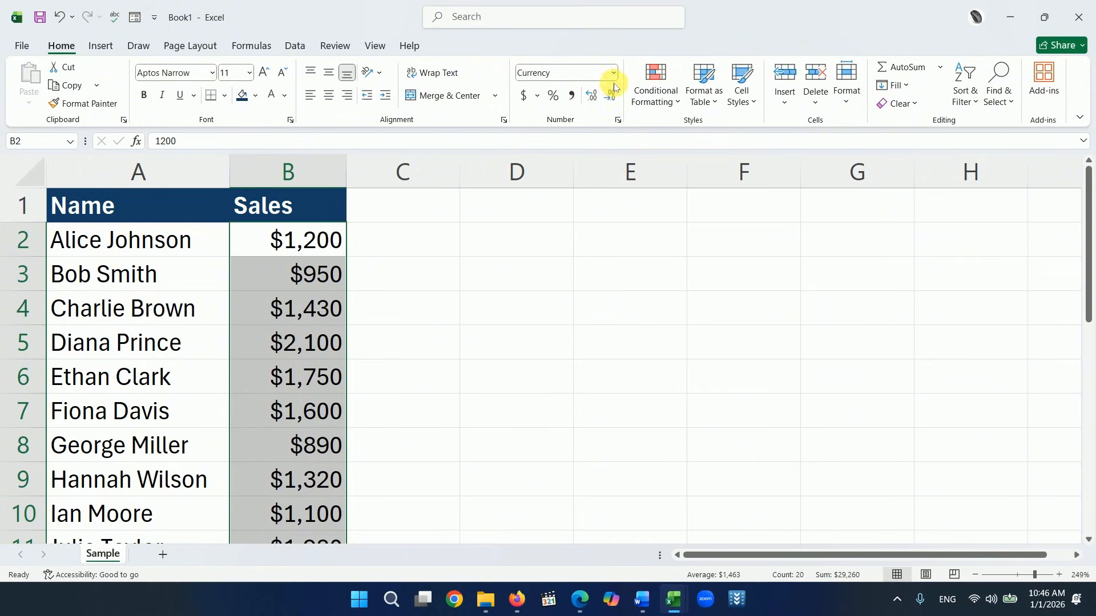
left_click(615, 77)
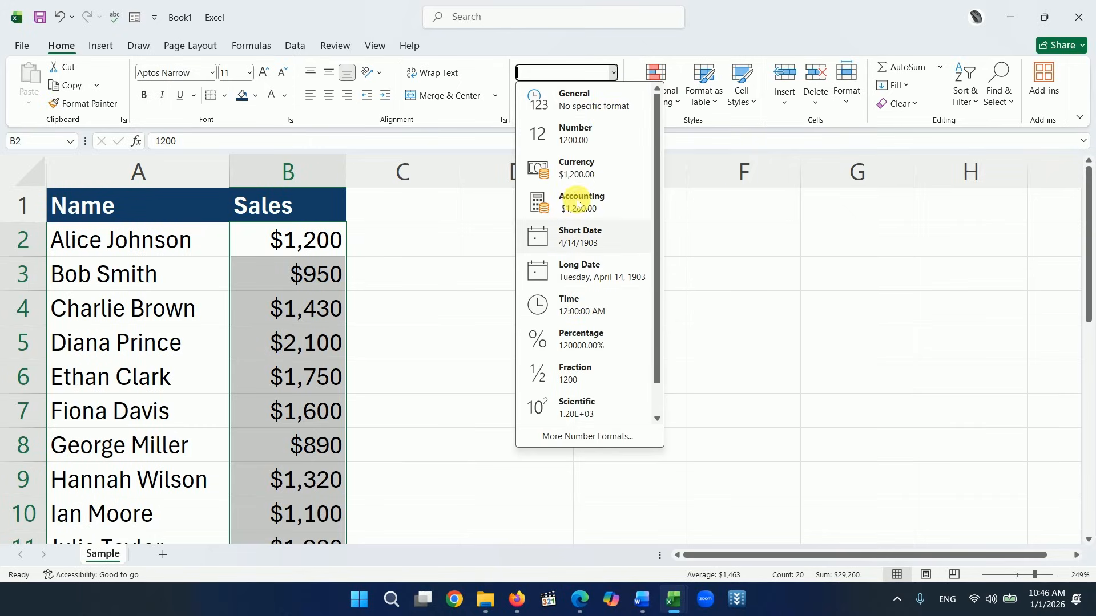
left_click(234, 300)
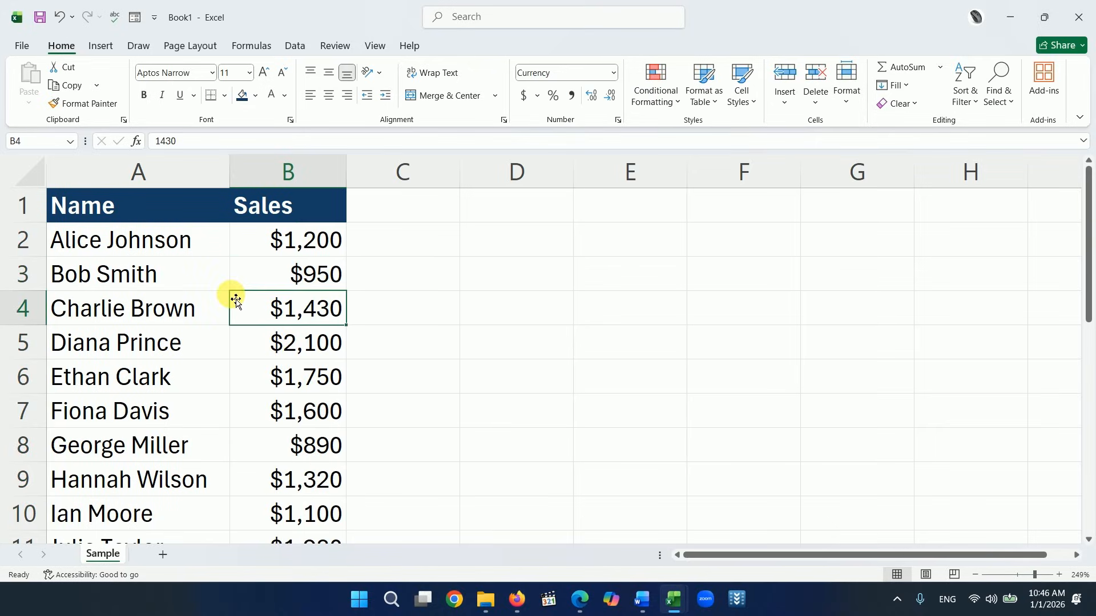
Apply All Borders to the whole data range A1:B21 and check the gridded rows down to the end.
left_click(218, 275)
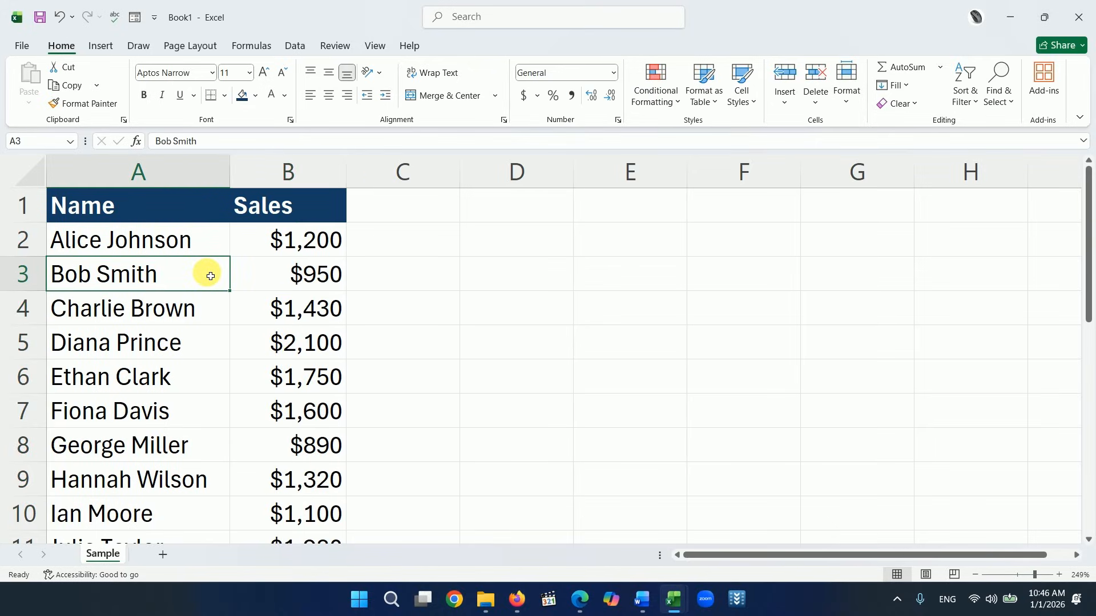
key("ctrl+a")
scroll(211, 303, "down", 4)
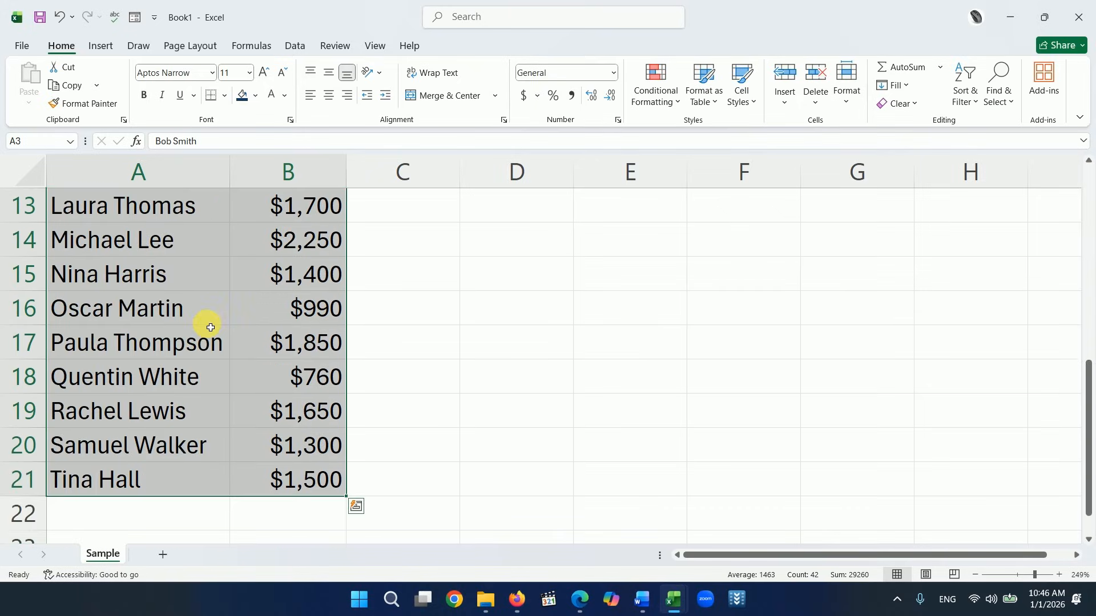
scroll(211, 331, "up", 4)
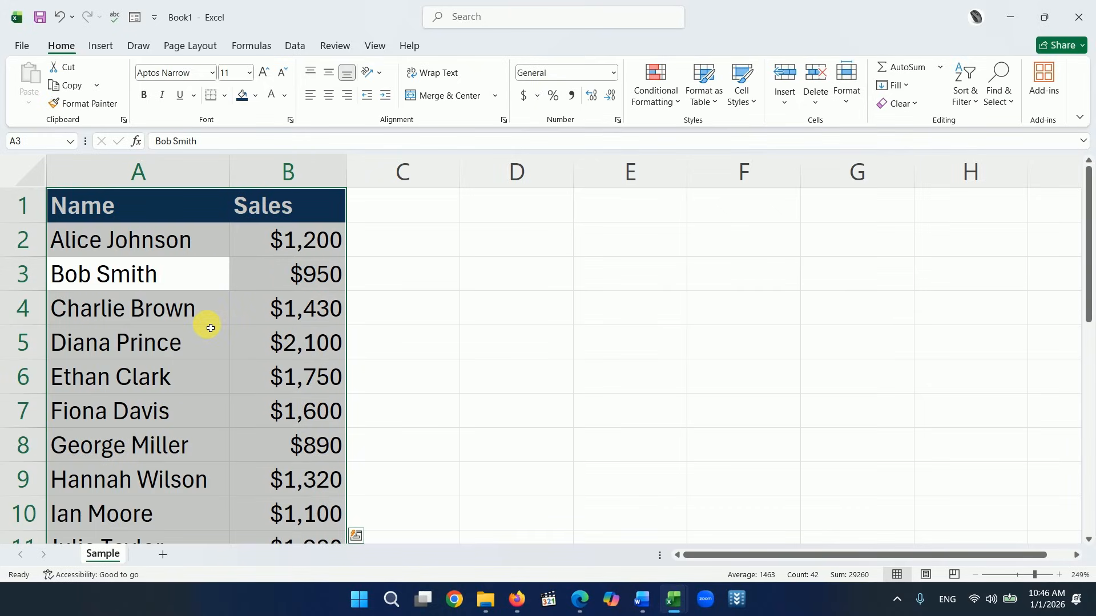
left_click(224, 96)
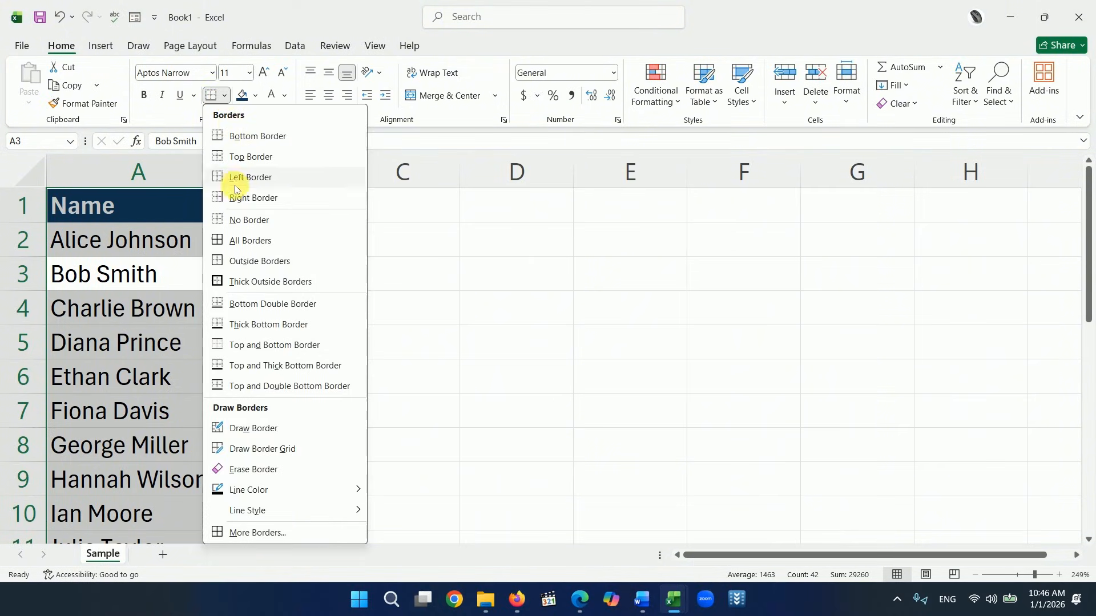
left_click(239, 242)
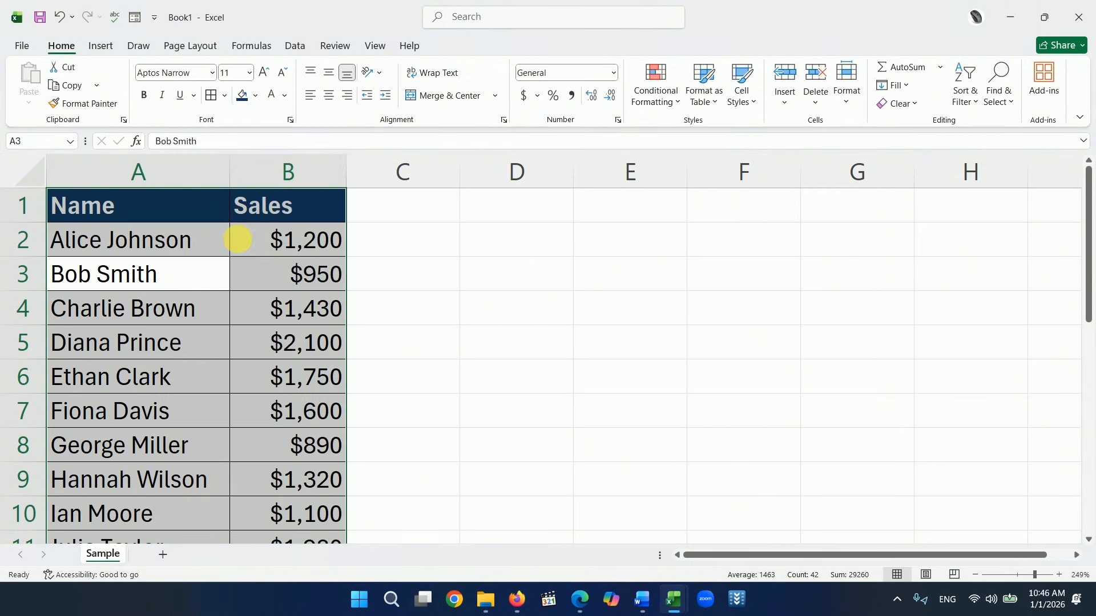
left_click(443, 341)
scroll(302, 293, "down", 5)
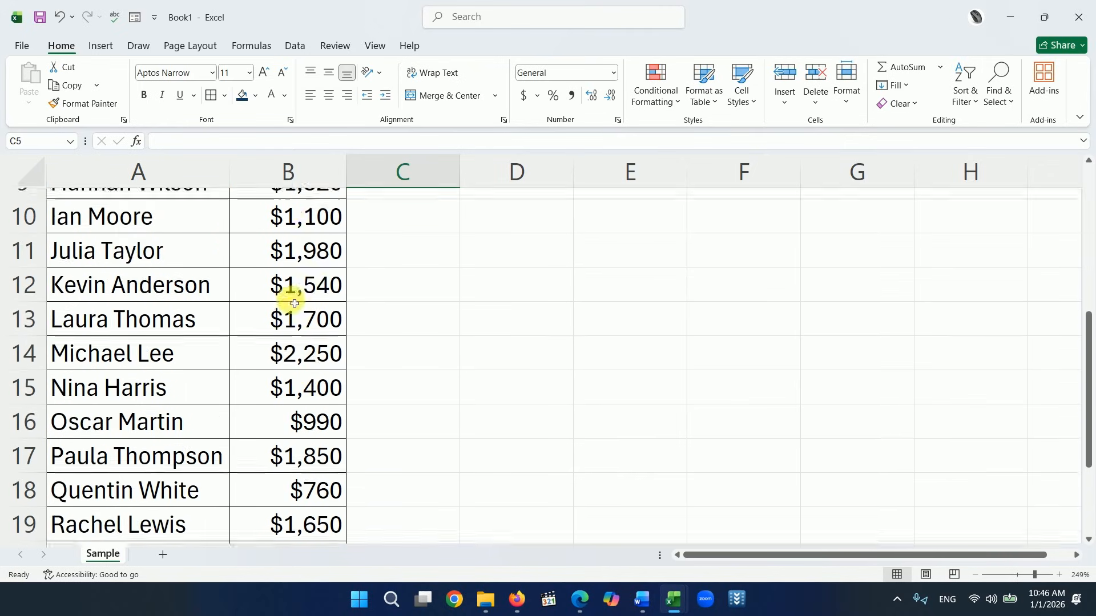
scroll(329, 329, "up", 5)
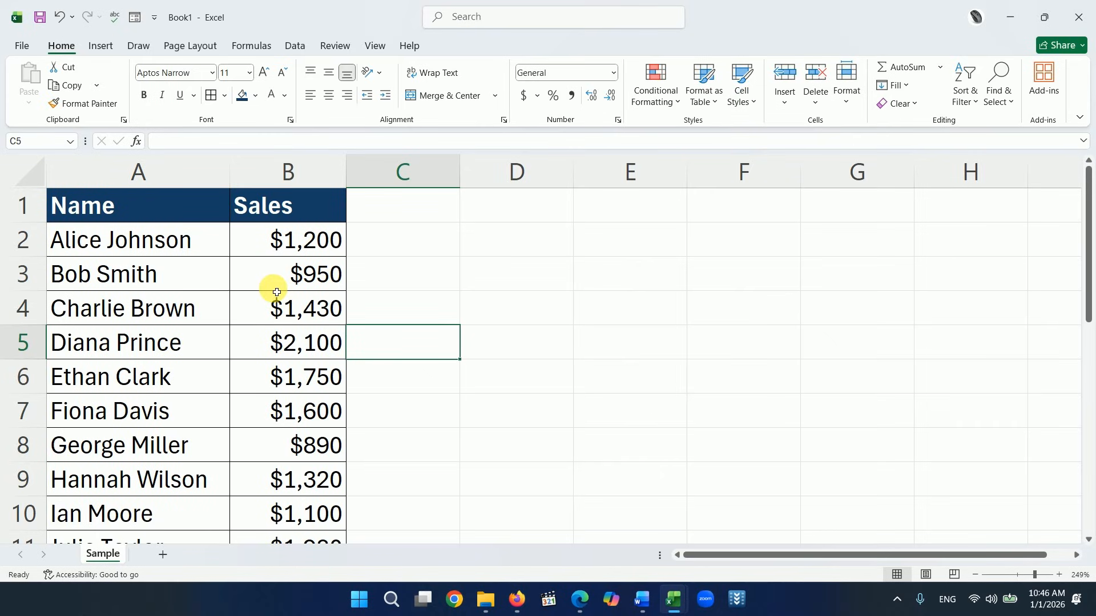
Undo the borders on the data and convert the range A1:B21 into a table with headers.
left_click(60, 18)
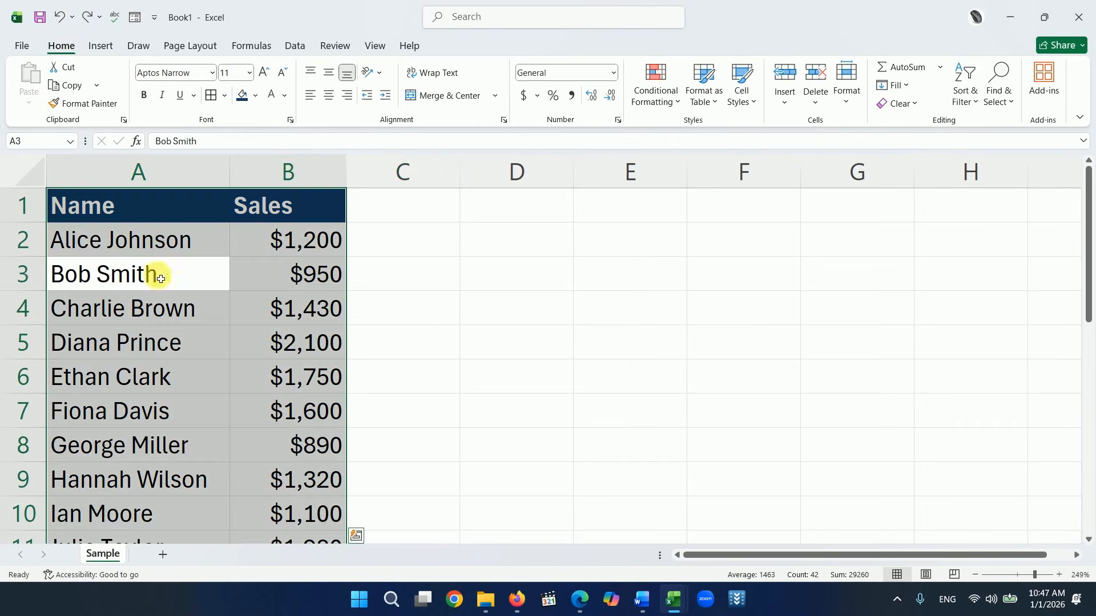
left_click(228, 324)
left_click(286, 274)
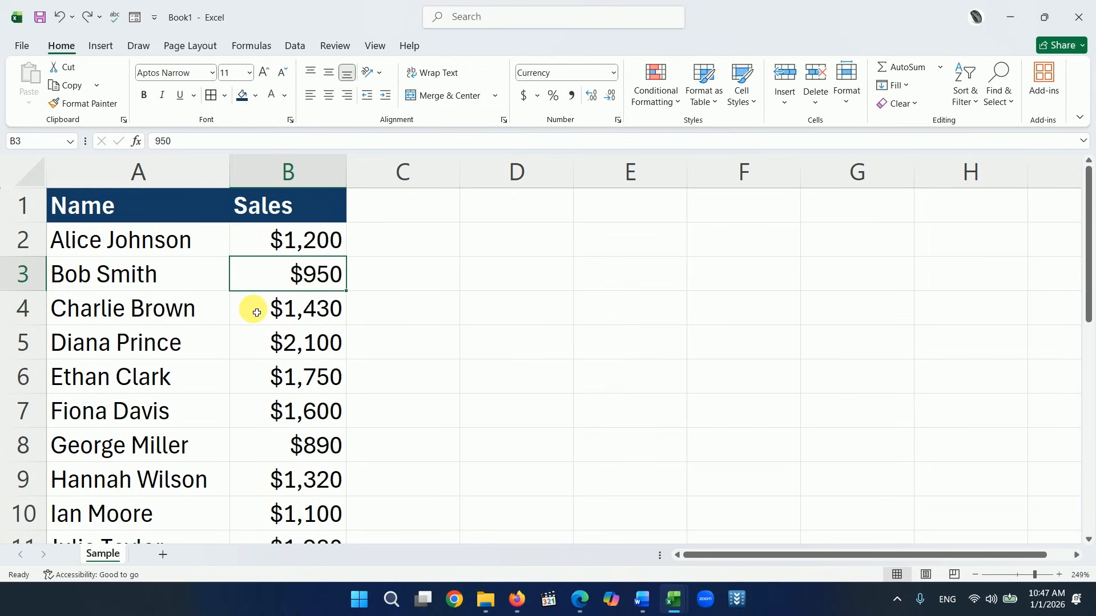
left_click(103, 48)
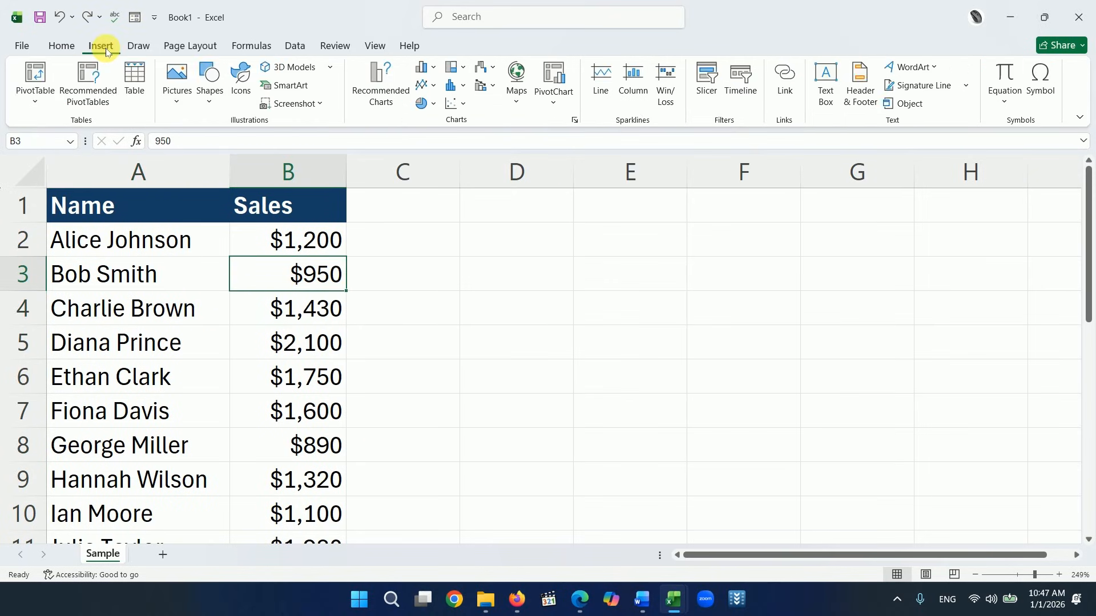
left_click(136, 83)
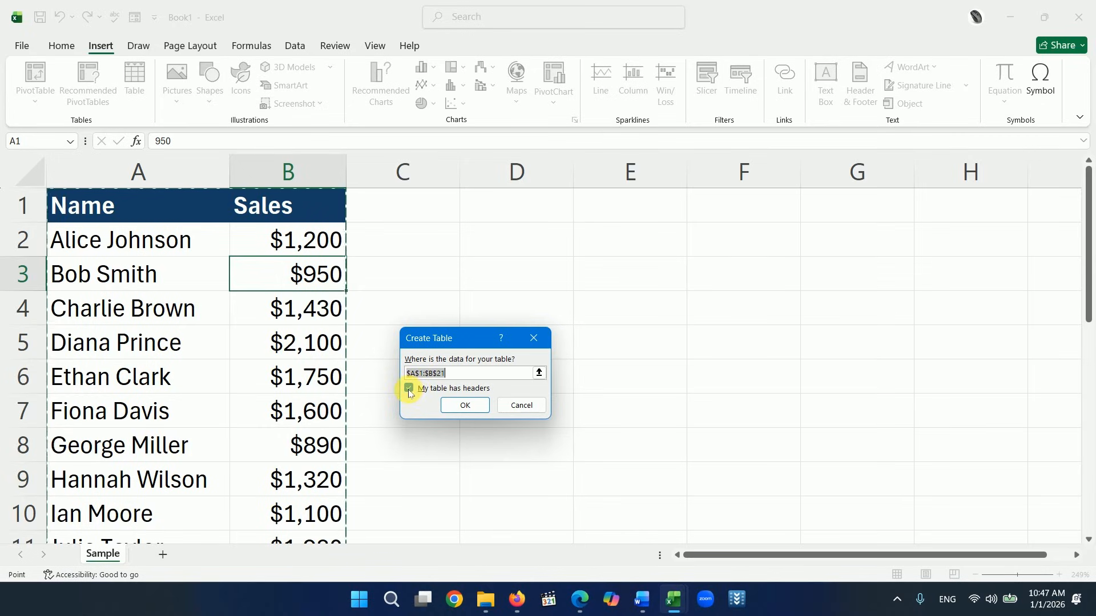
left_click(463, 405)
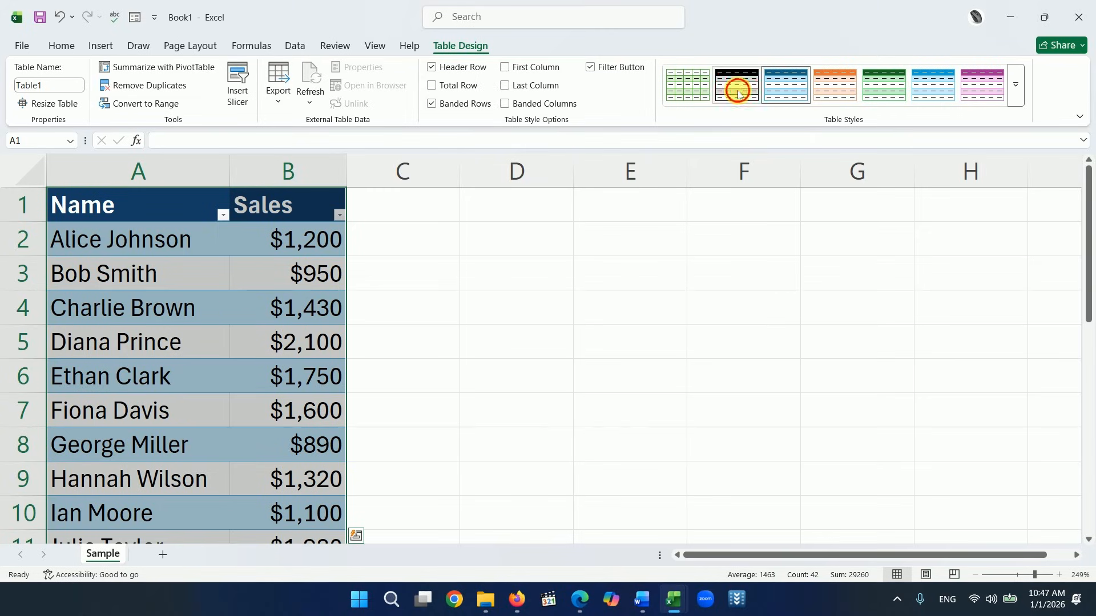
Try an orange banded style on the table and switch it to a medium style with grey banded rows.
left_click(838, 93)
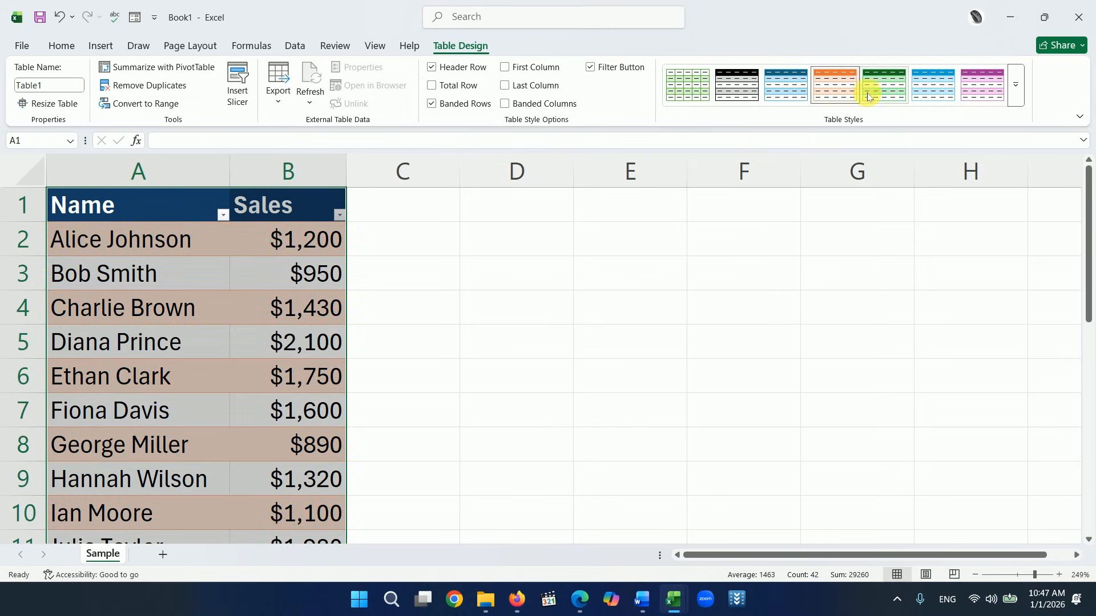
left_click(1016, 91)
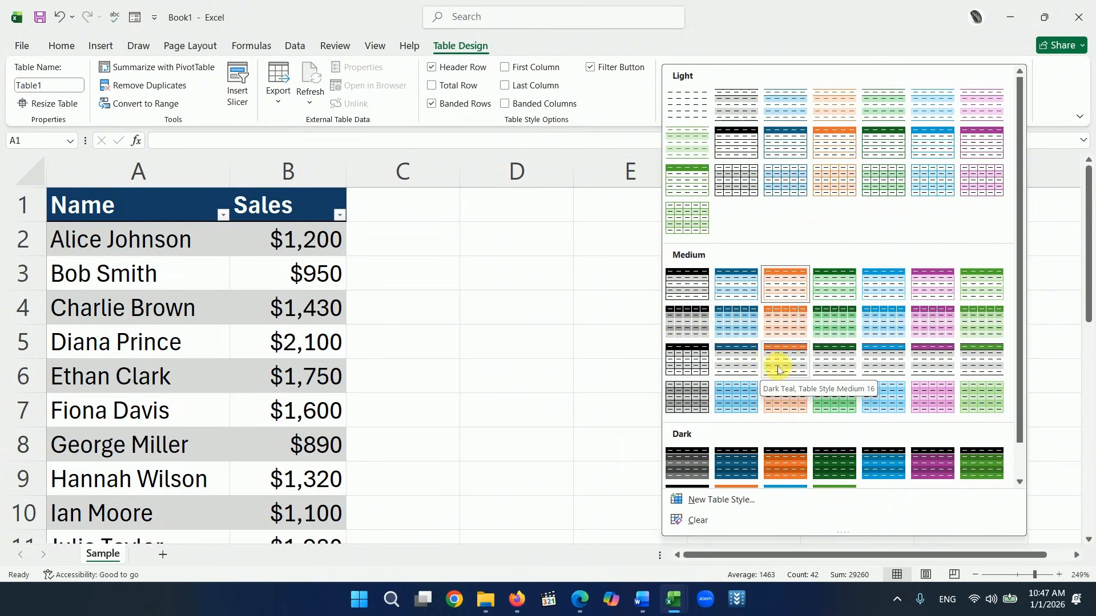
key("Escape")
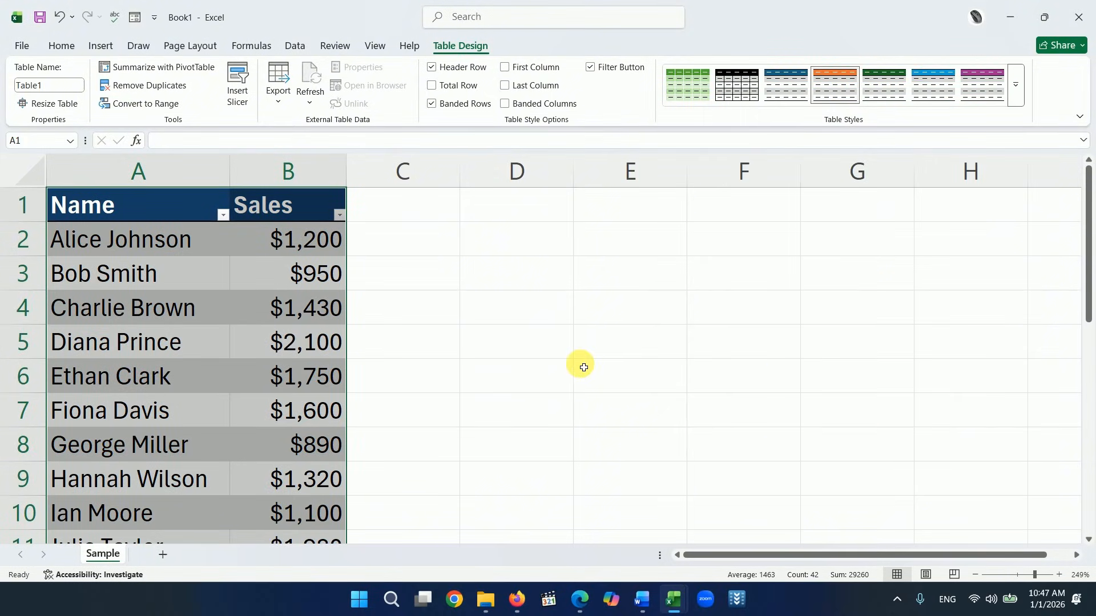
Undo the table style changes and the conversion of A1:B21 into a table.
left_click(494, 342)
key("ctrl+z")
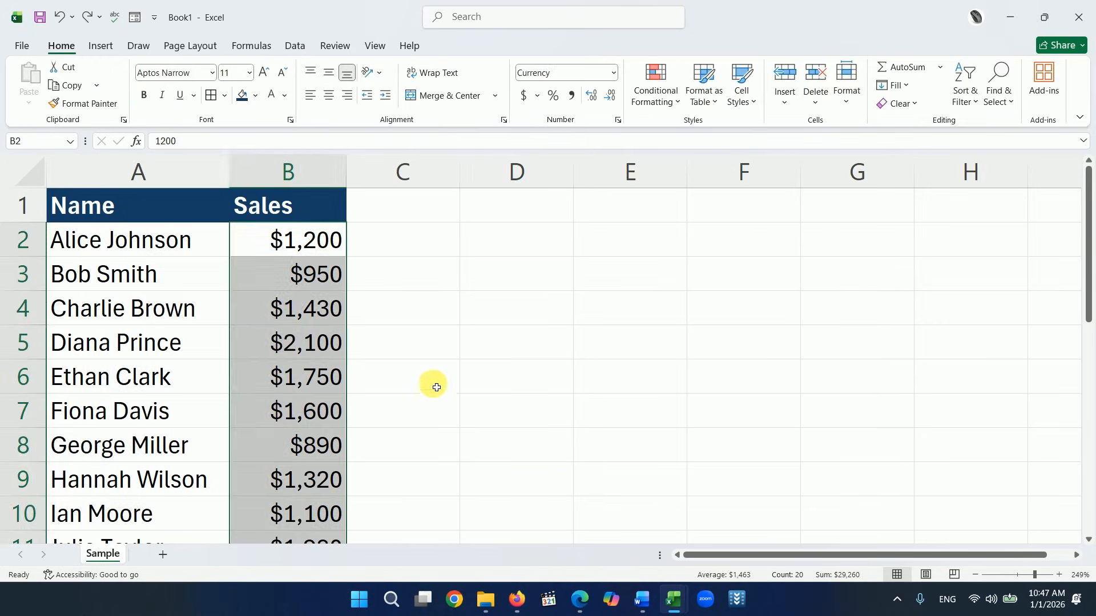
left_click(433, 384)
Apply All Borders to every cell of the name and sales data in A1:B21.
left_click(271, 338)
key("ctrl+a")
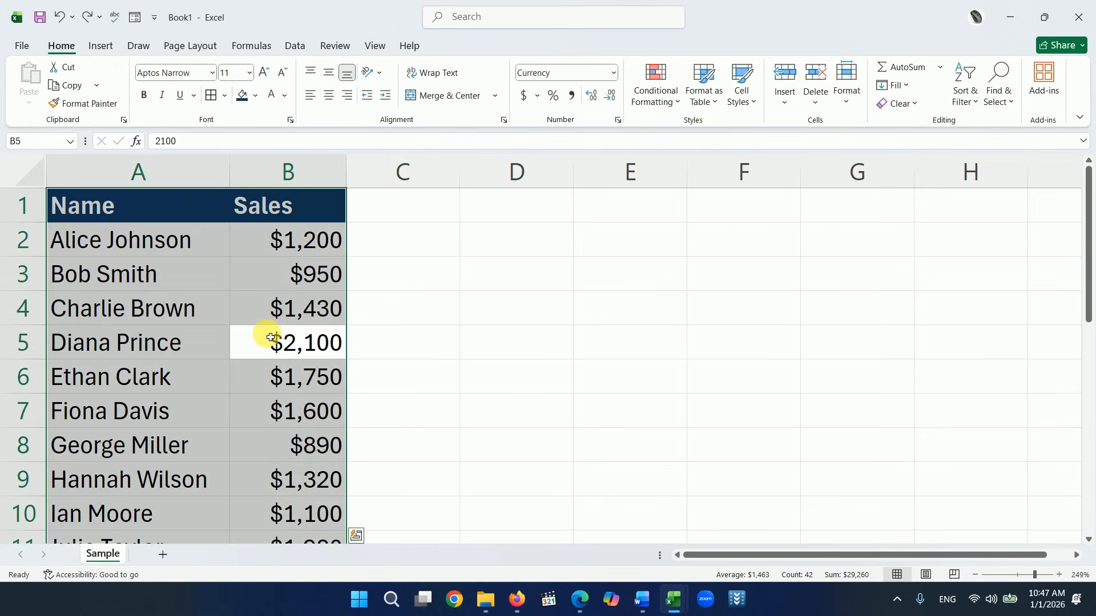
left_click(211, 95)
left_click(479, 425)
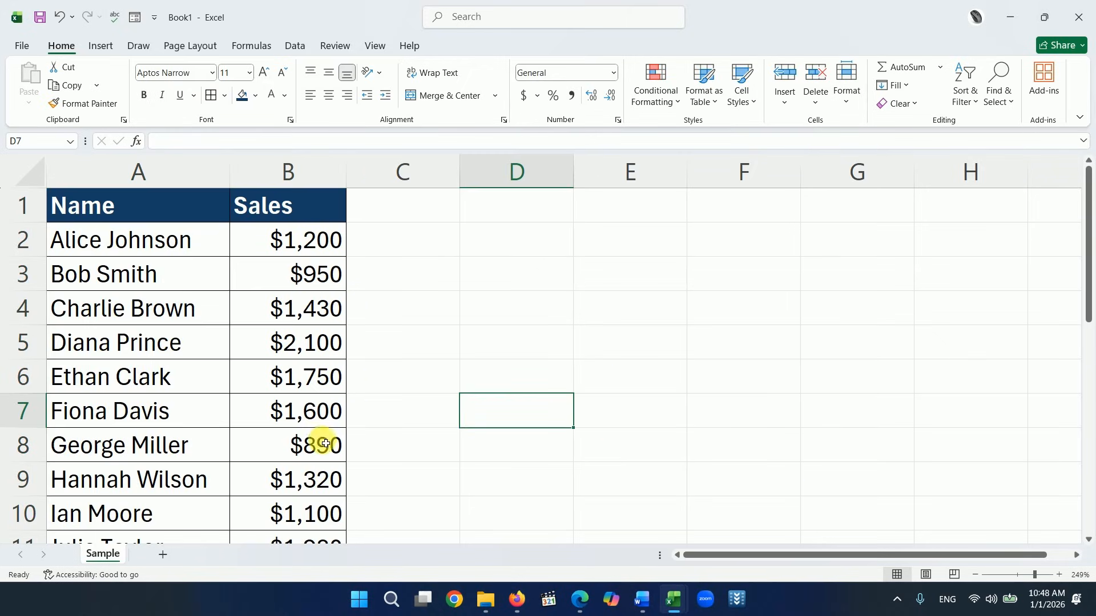
Total the sales in cell B22 with a SUM formula over B2:B21.
scroll(328, 407, "down", 1)
scroll(328, 407, "down", 5)
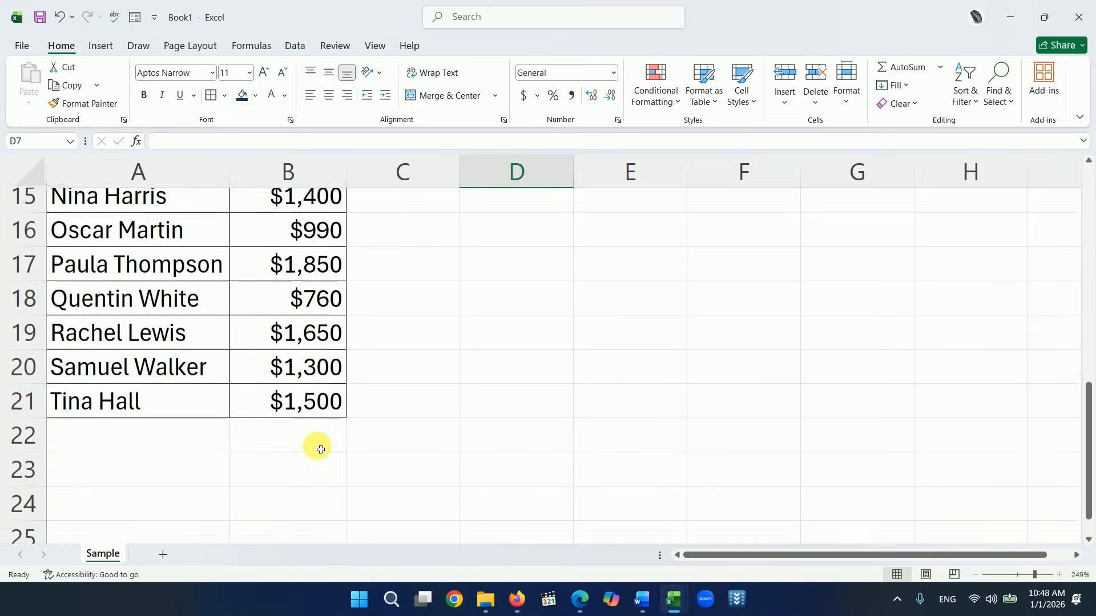
left_click(292, 420)
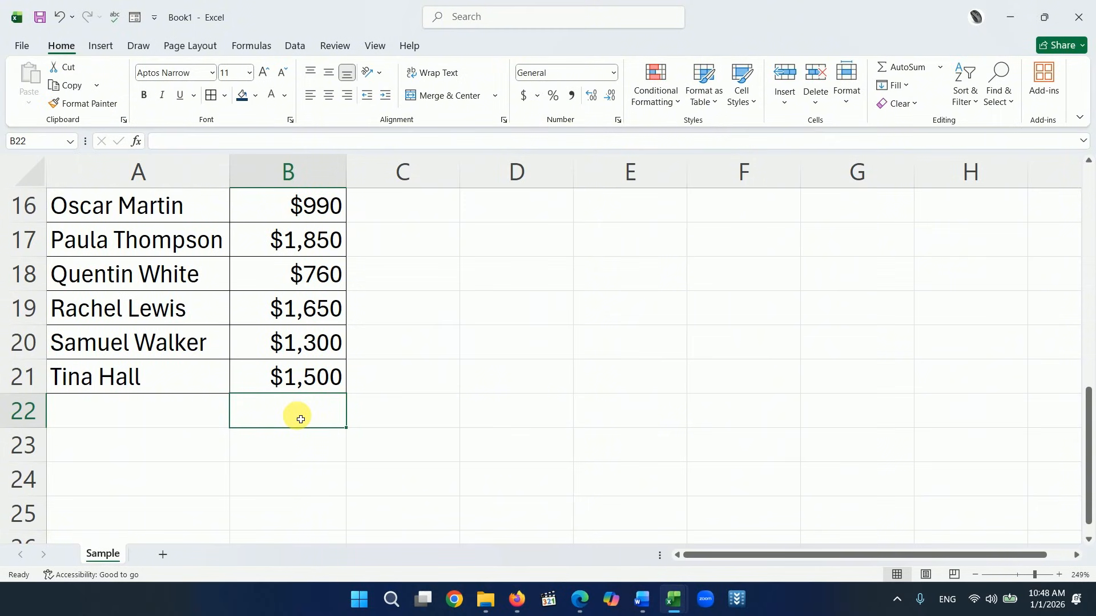
type("=")
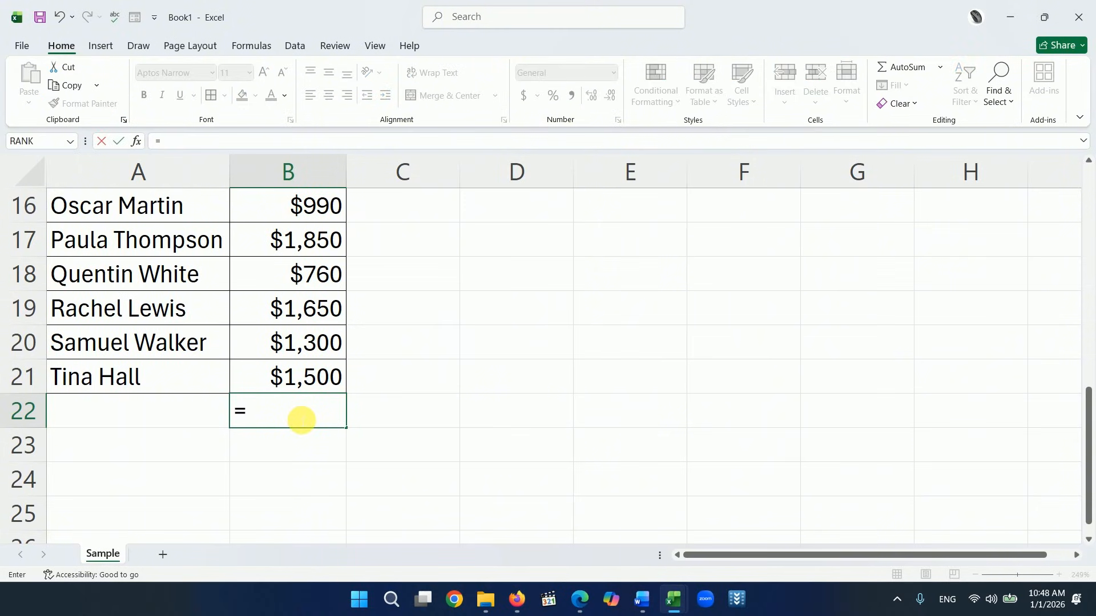
type("sum")
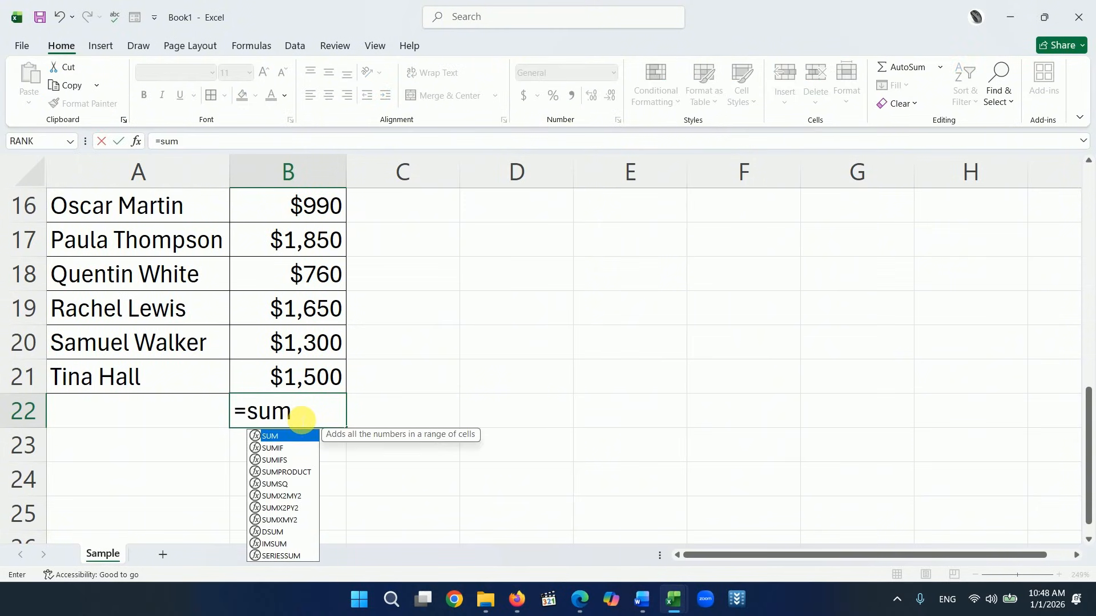
type("(")
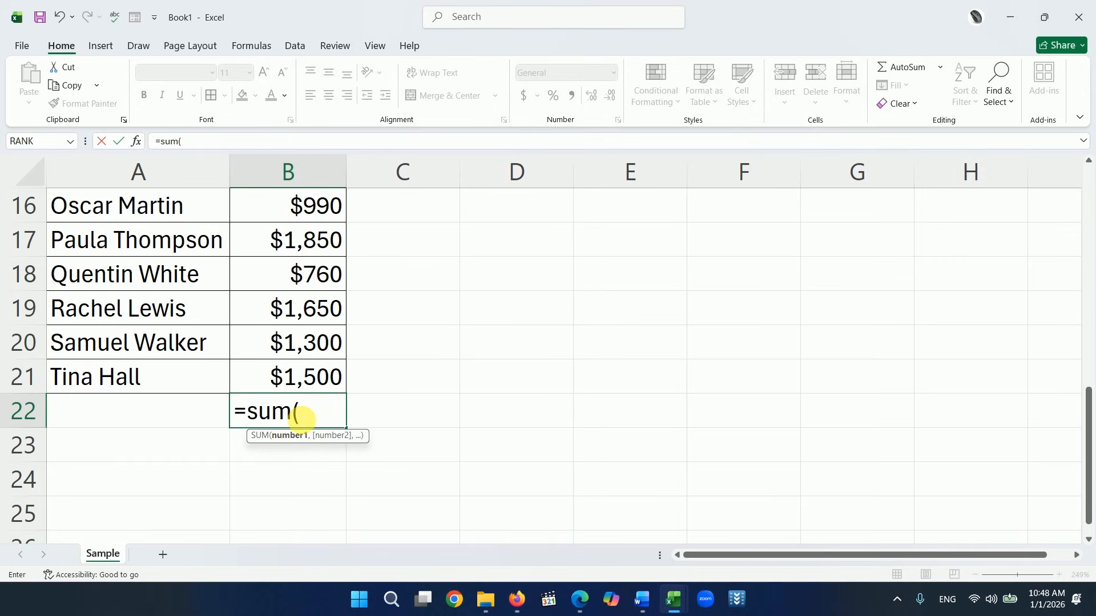
scroll(327, 421, "up", 5)
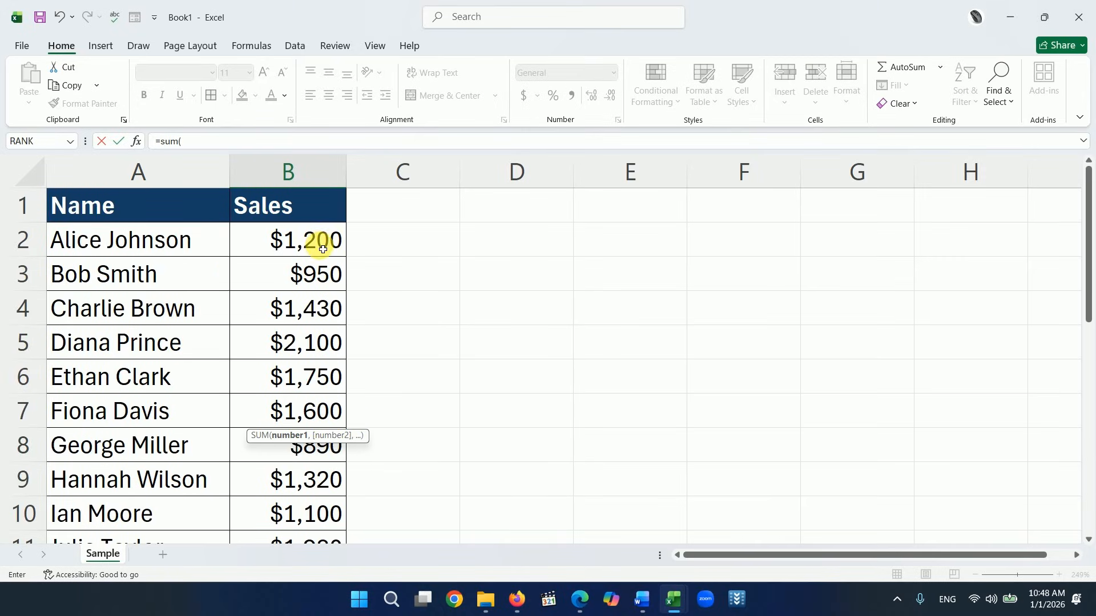
left_click_drag(318, 242, 320, 447)
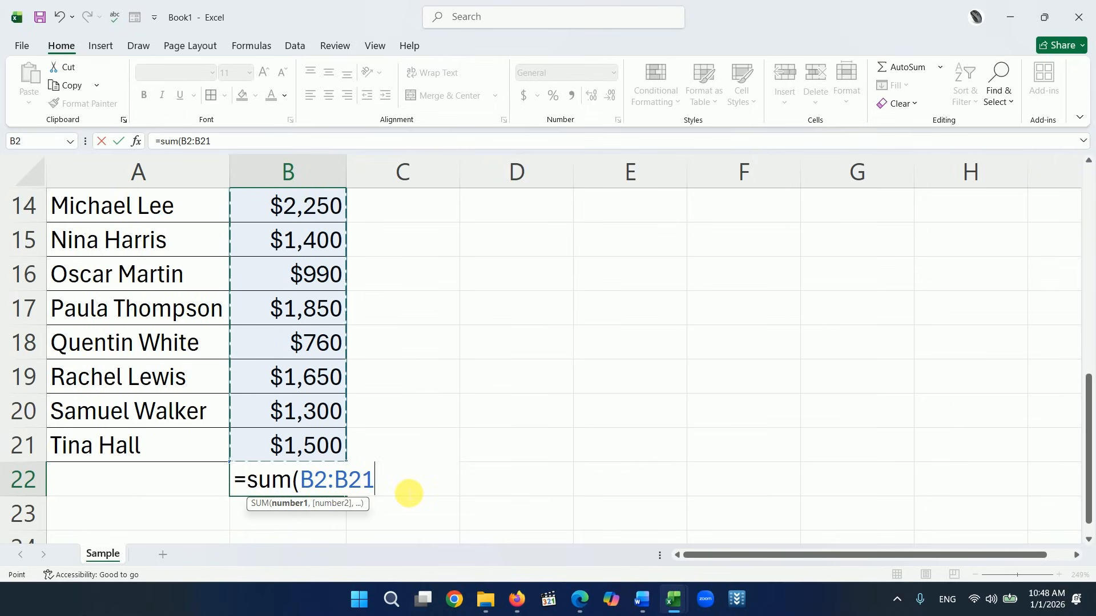
key("Return")
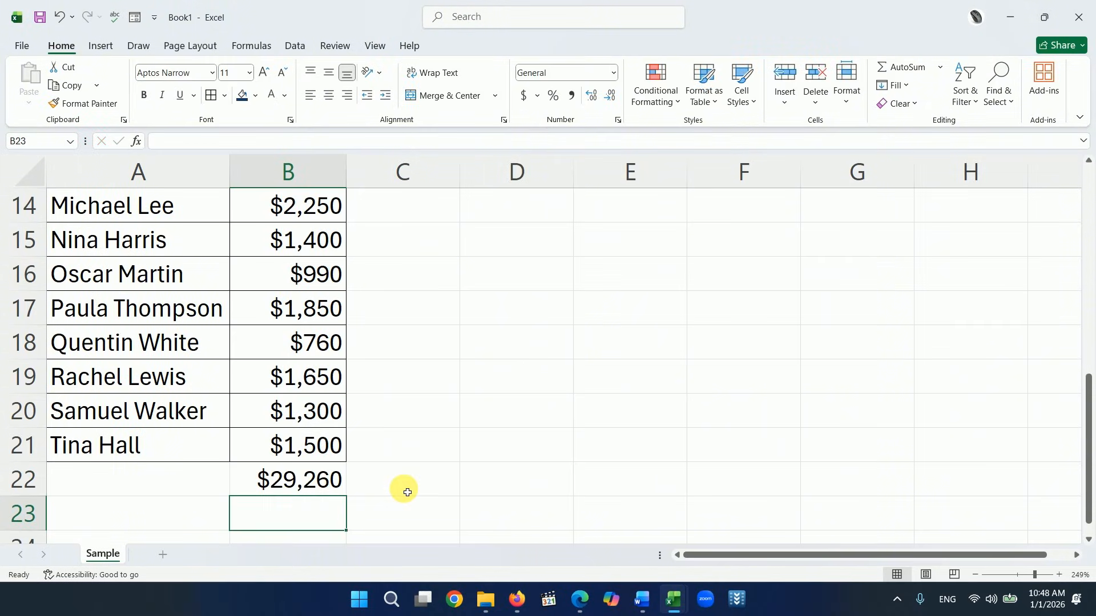
left_click(324, 487)
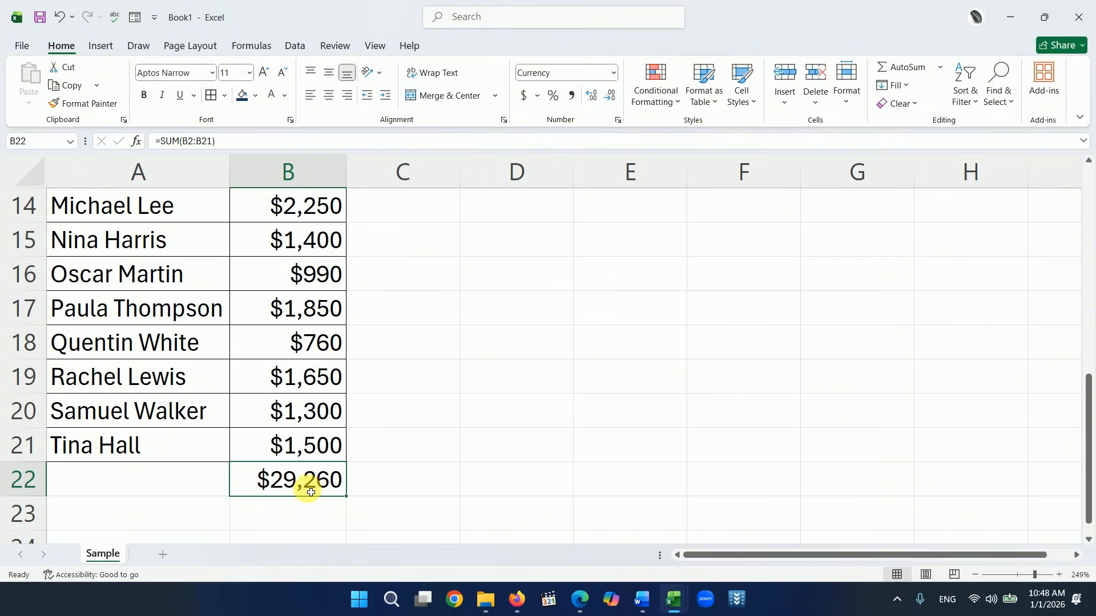
Label cell A22 as Total and cell A23 as Avg below the list of names.
left_click(155, 480)
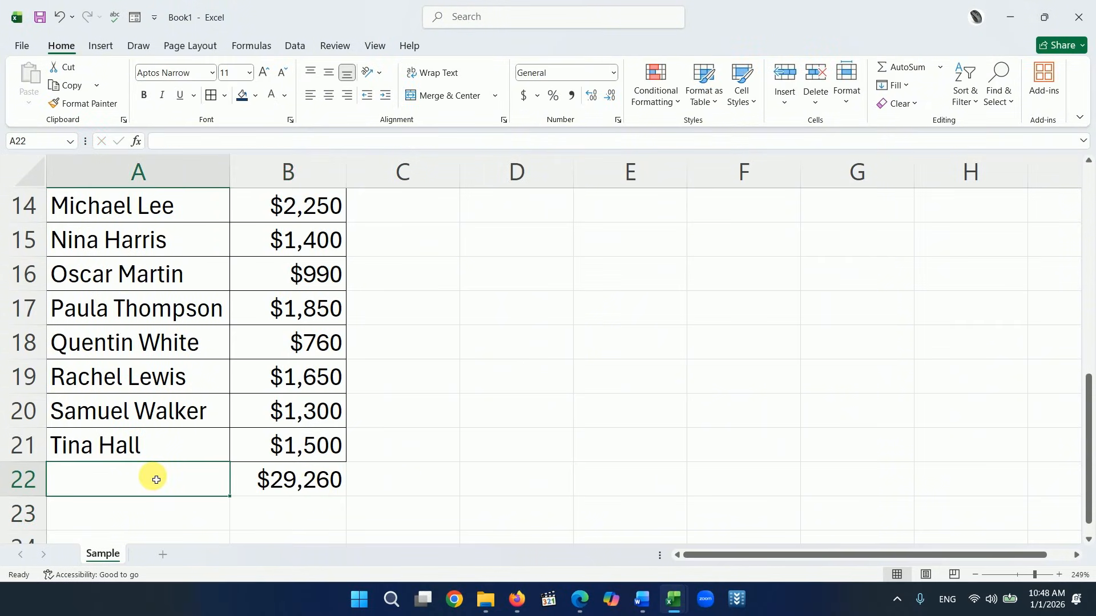
type("Total")
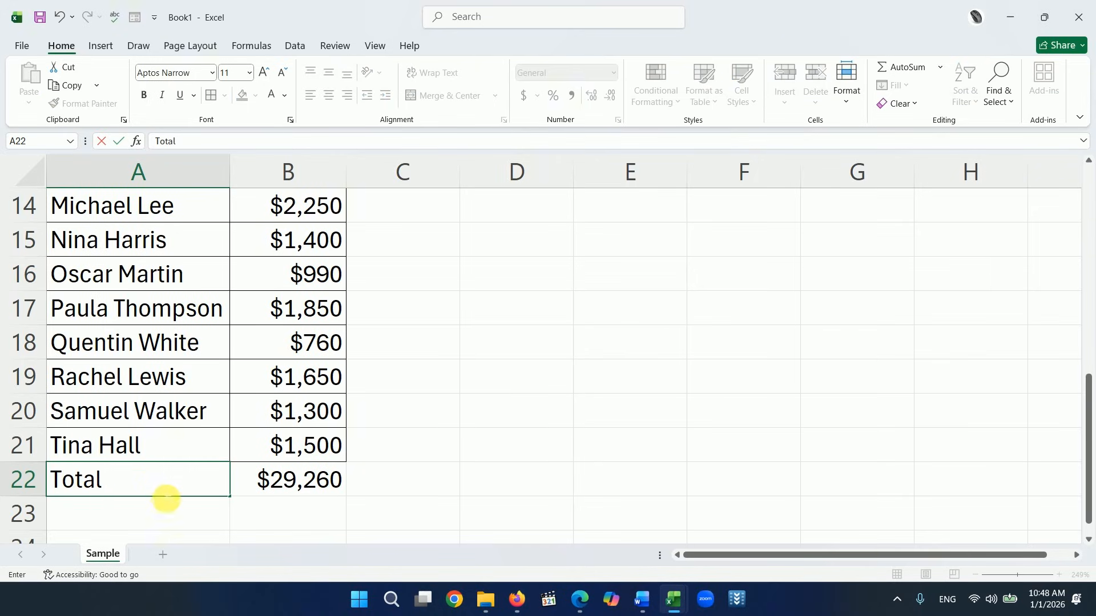
left_click(158, 510)
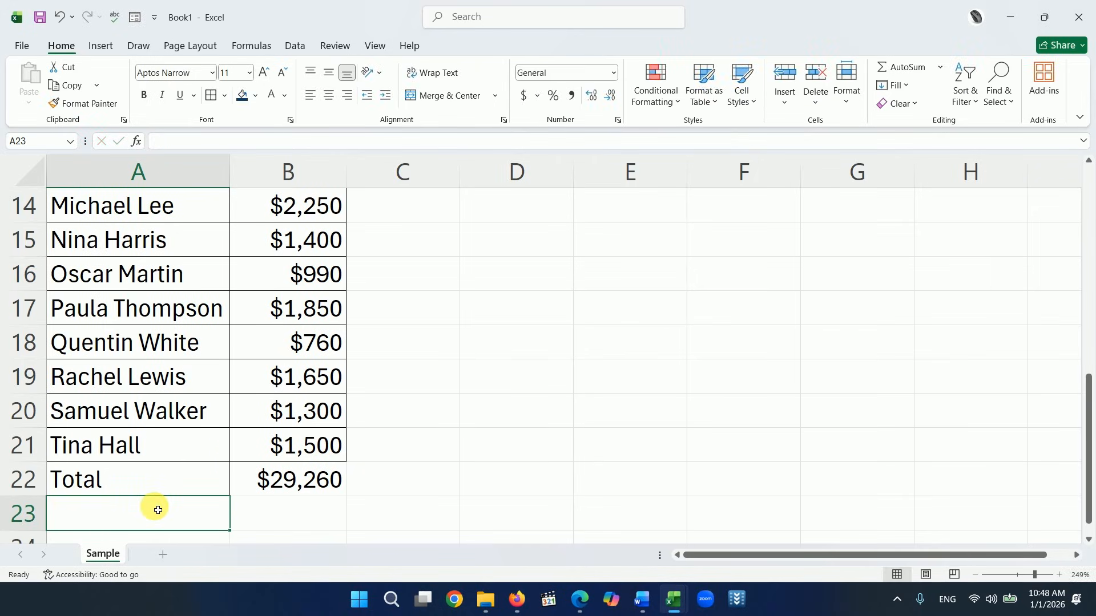
type("vg")
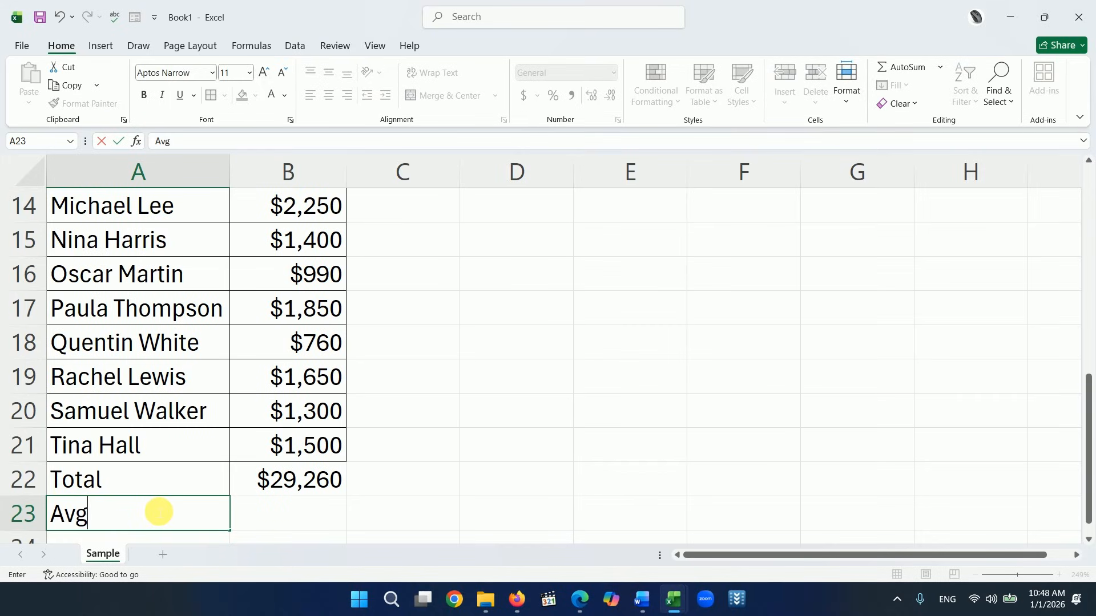
Calculate the average sales in cell B23 with the formula =AVERAGE(B2:B21).
left_click(284, 510)
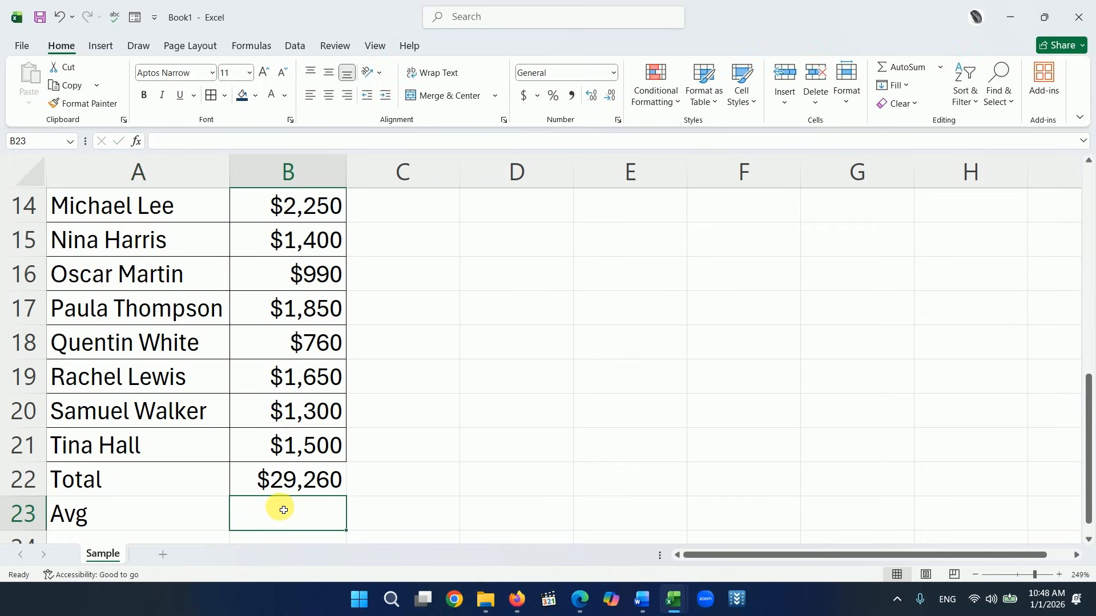
type("=aver")
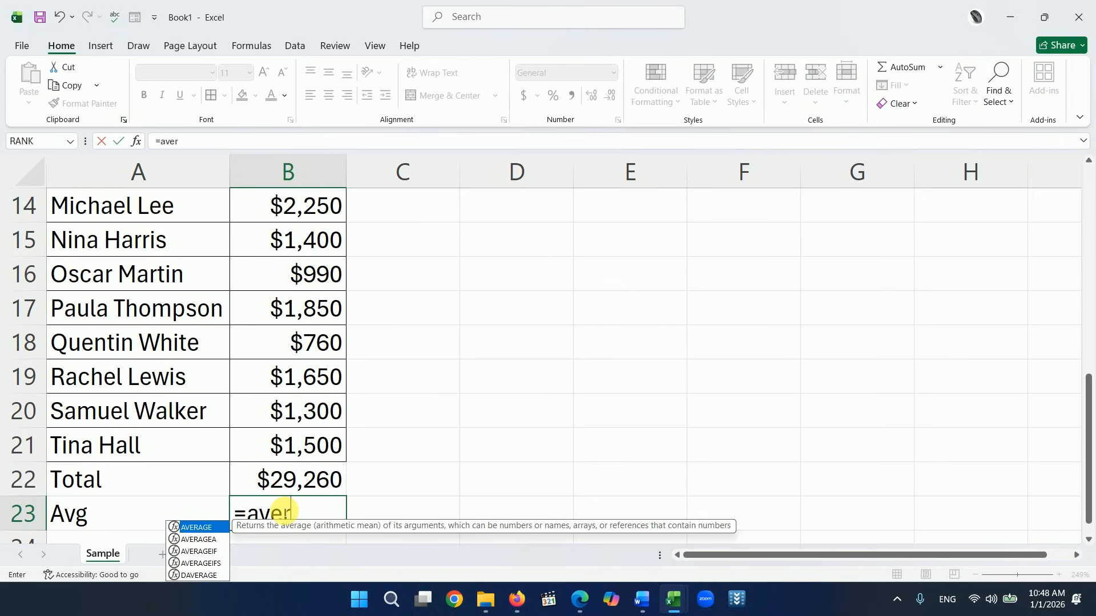
double_click(201, 526)
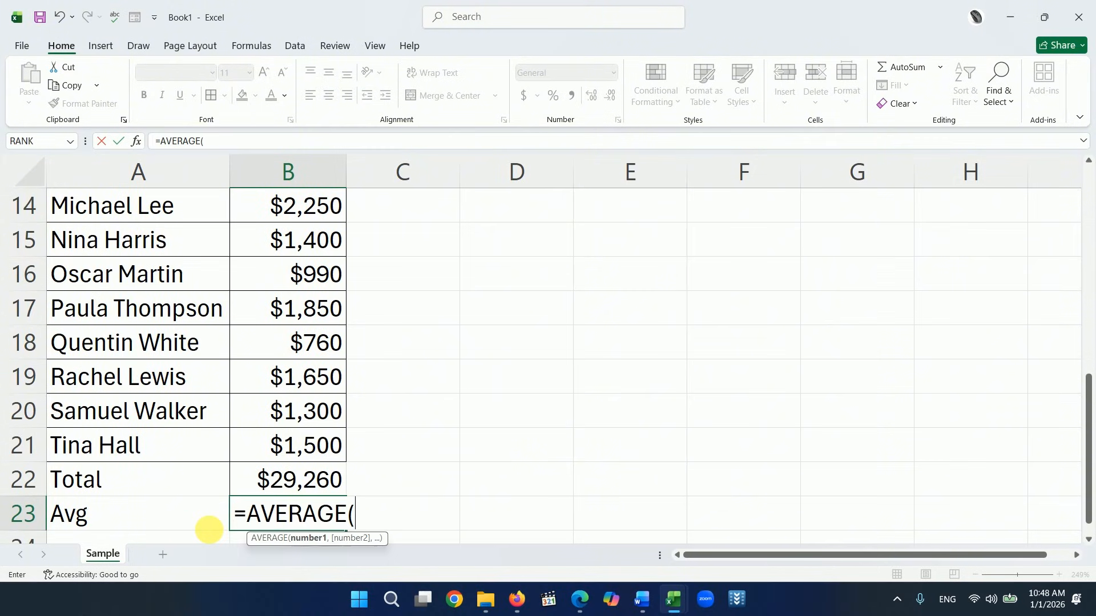
scroll(297, 445, "up", 5)
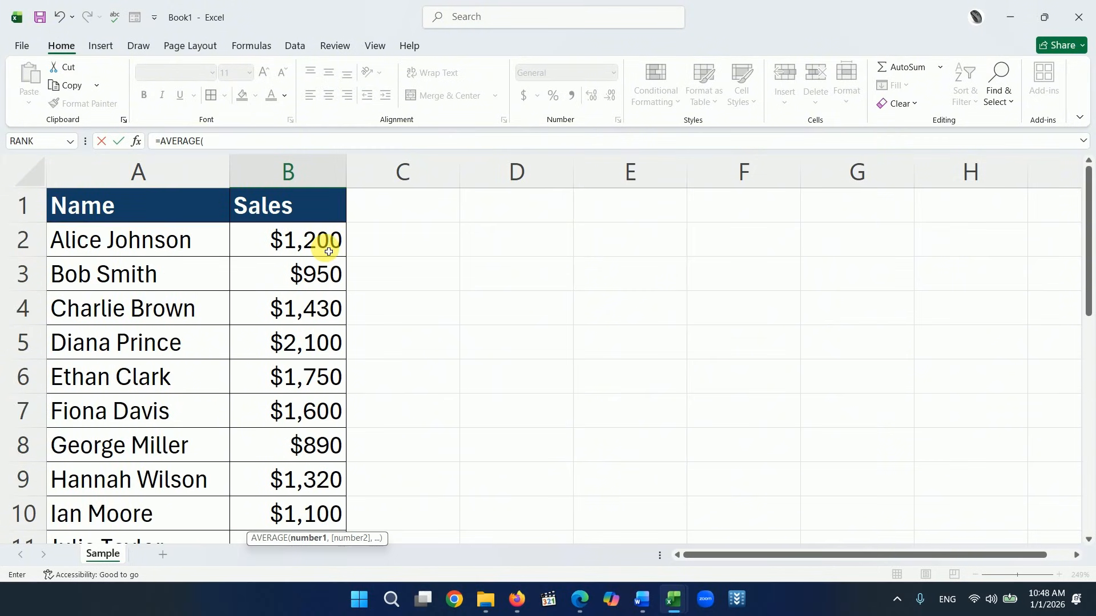
left_click_drag(318, 244, 309, 420)
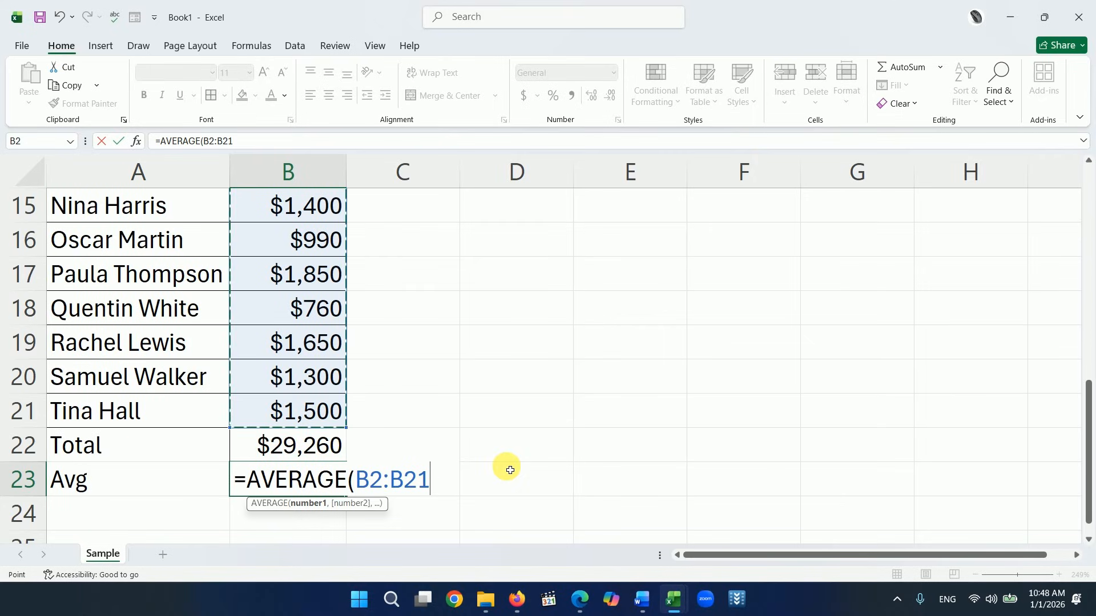
type(")")
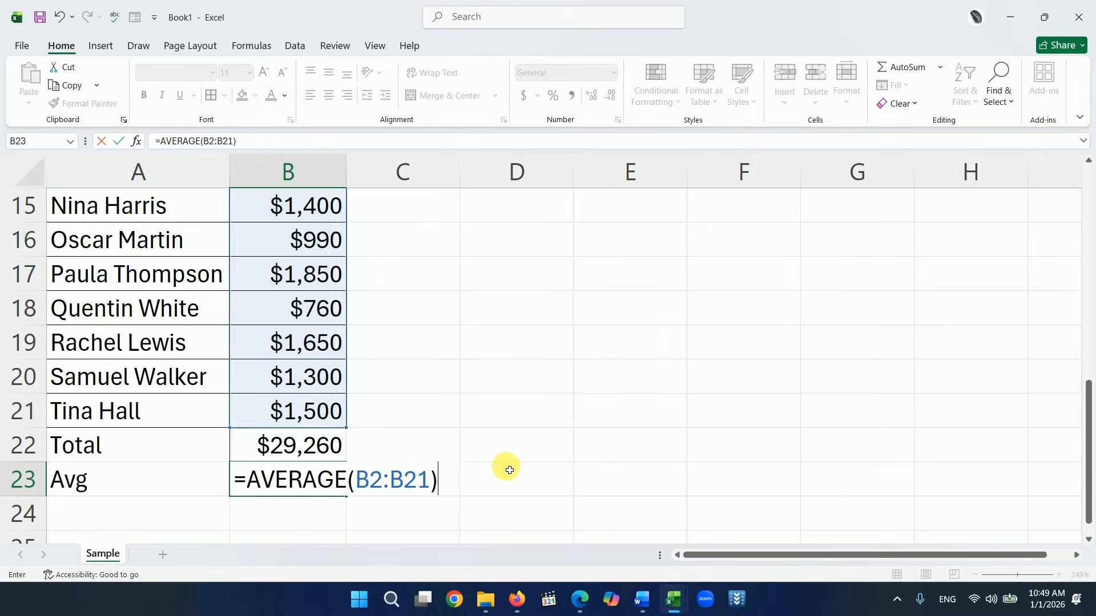
key("Return")
left_click(319, 473)
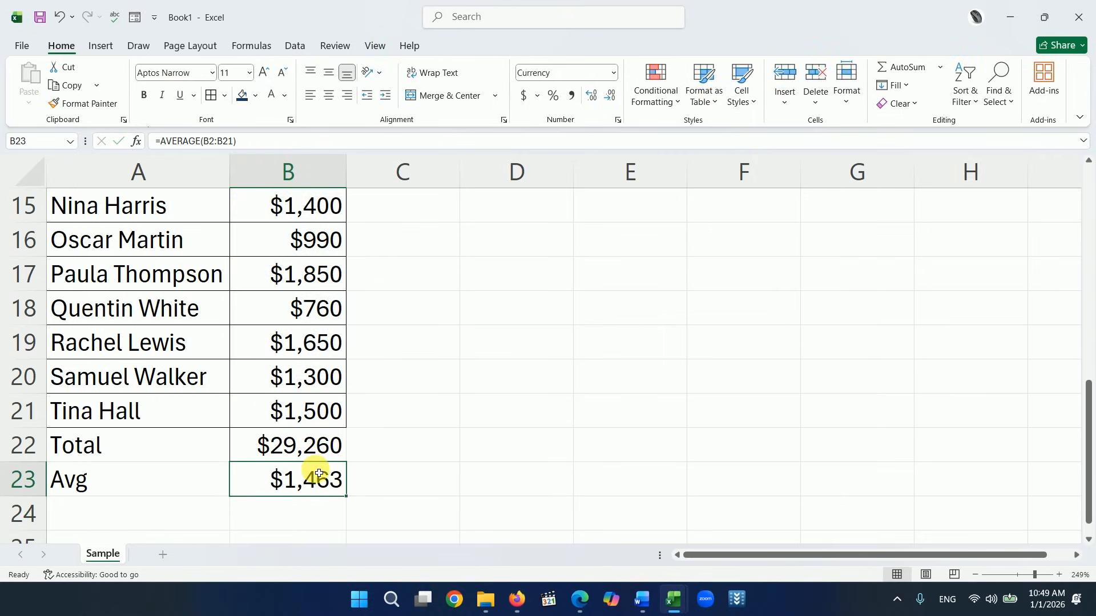
Label cell A24 as Max and find the highest sale in B24 with =MAX(B2:B21).
left_click(191, 511)
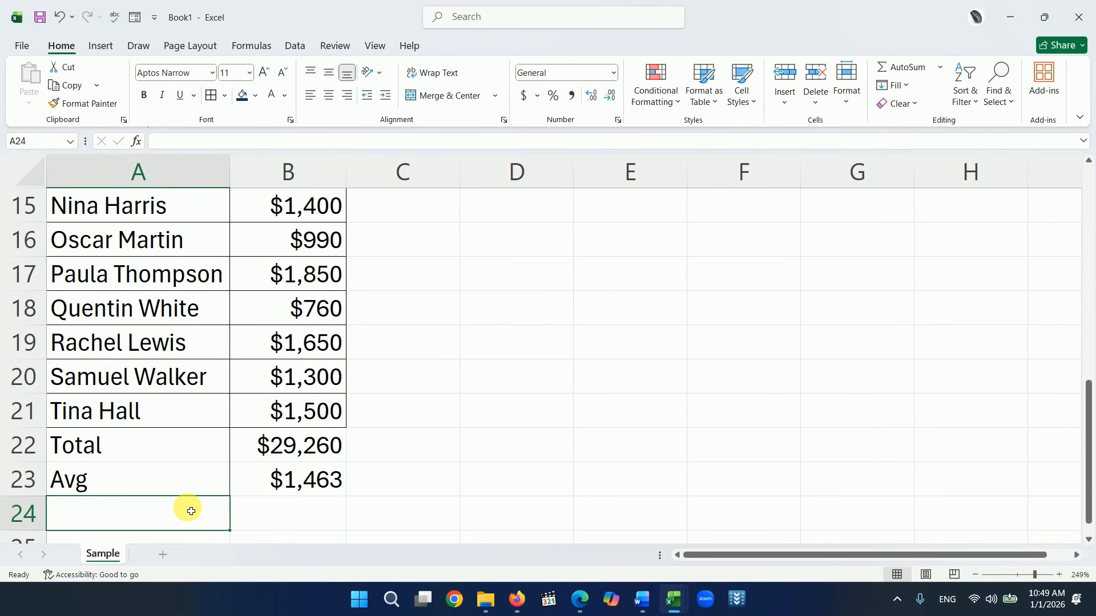
type("Max")
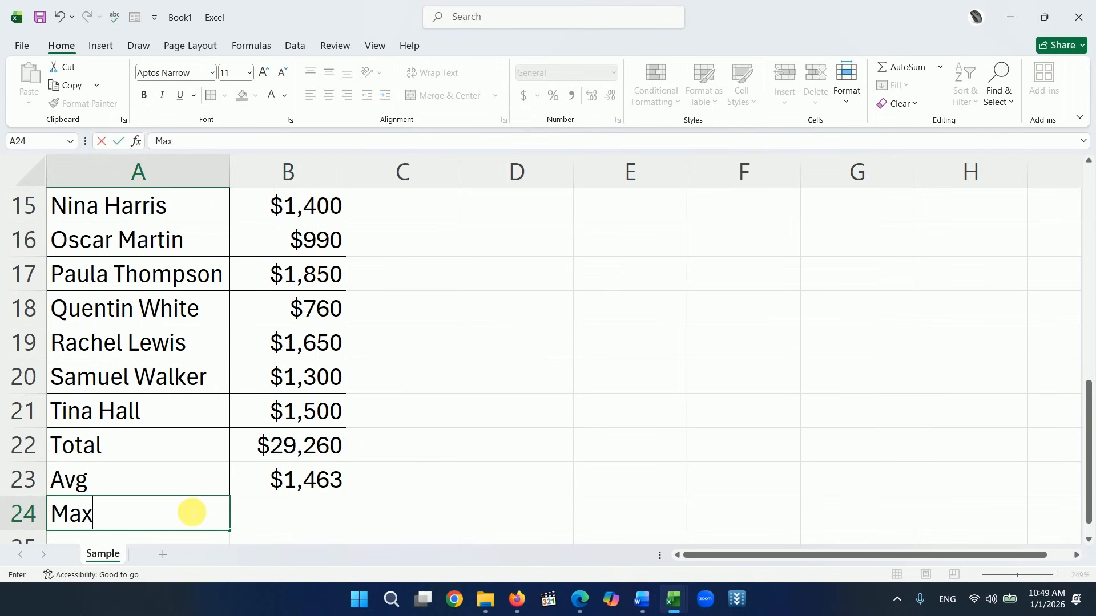
left_click(319, 508)
type("=max")
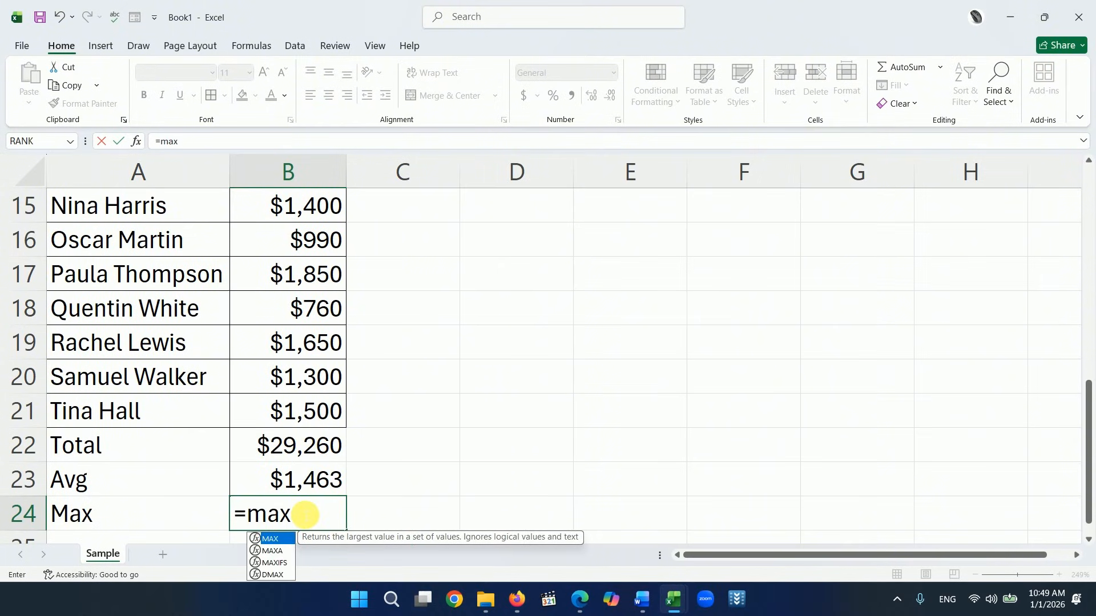
left_click(270, 539)
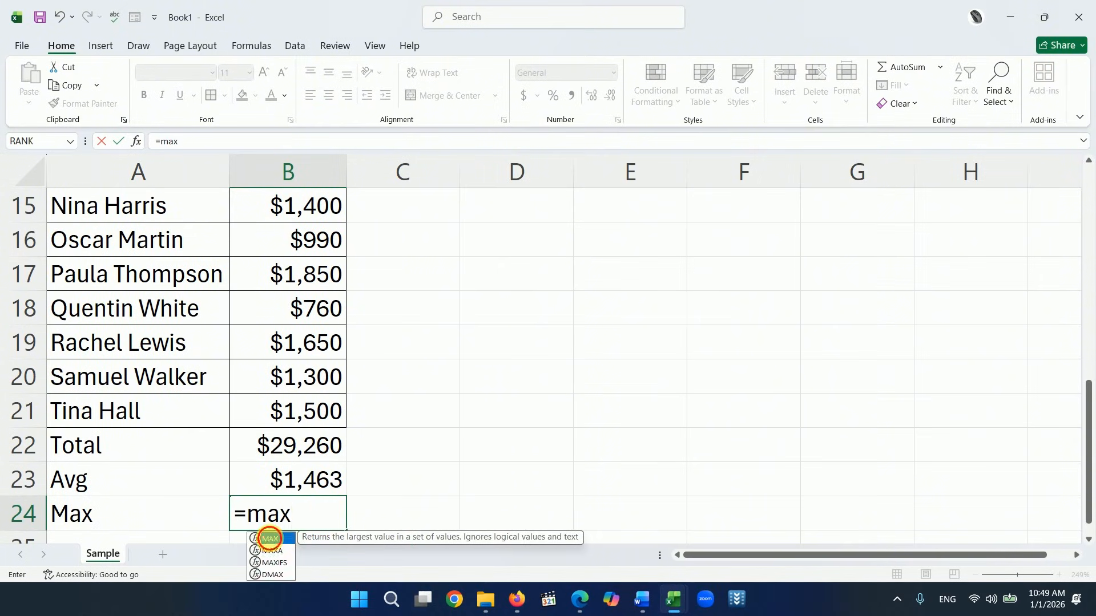
left_click(270, 539)
scroll(313, 428, "up", 5)
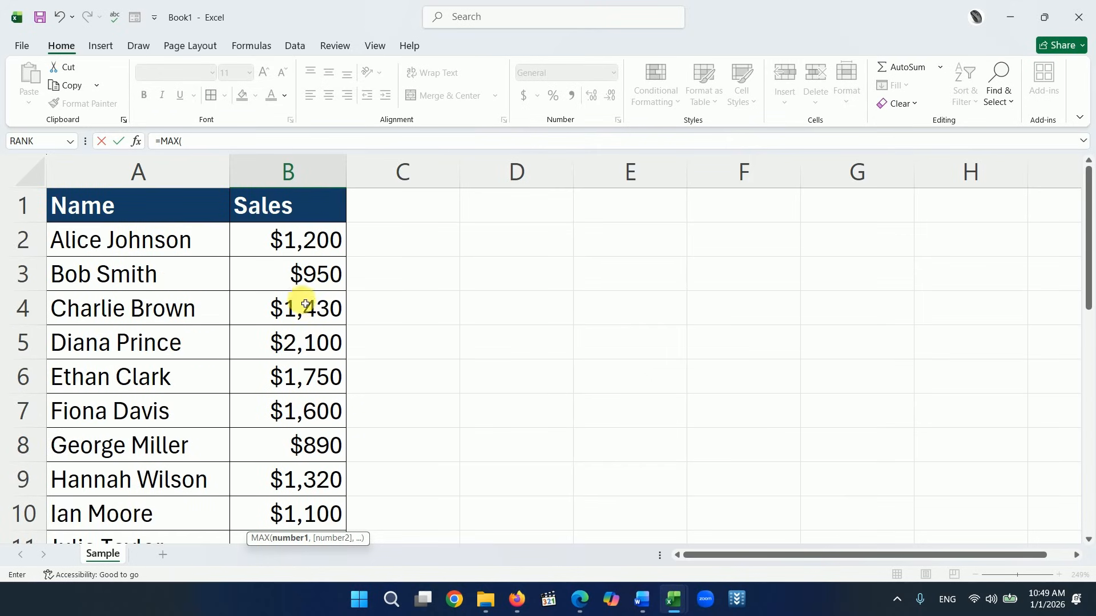
left_click_drag(315, 243, 332, 381)
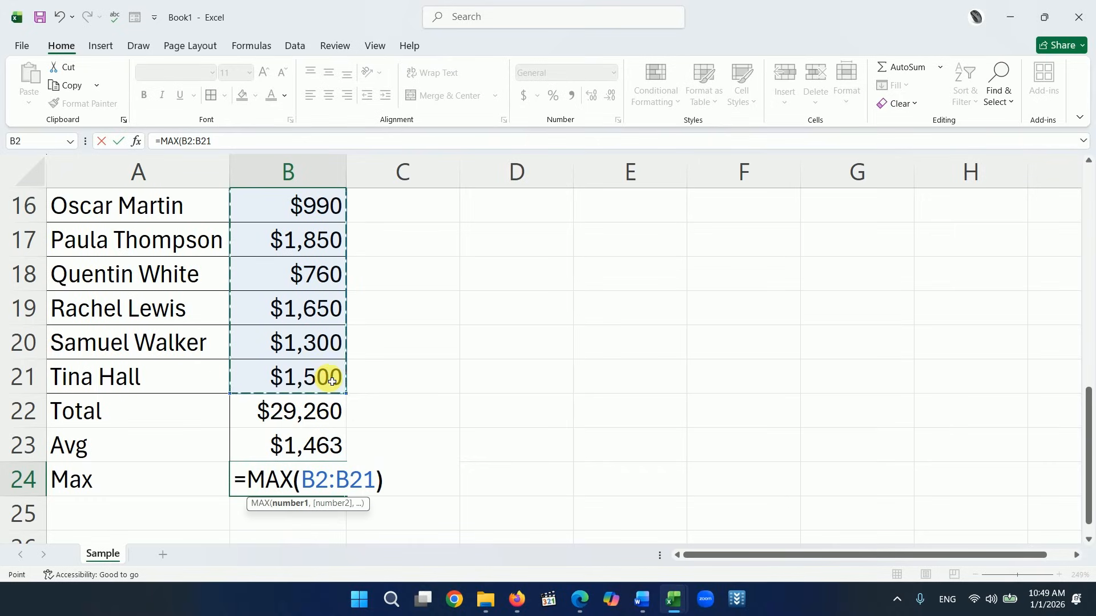
key("Return")
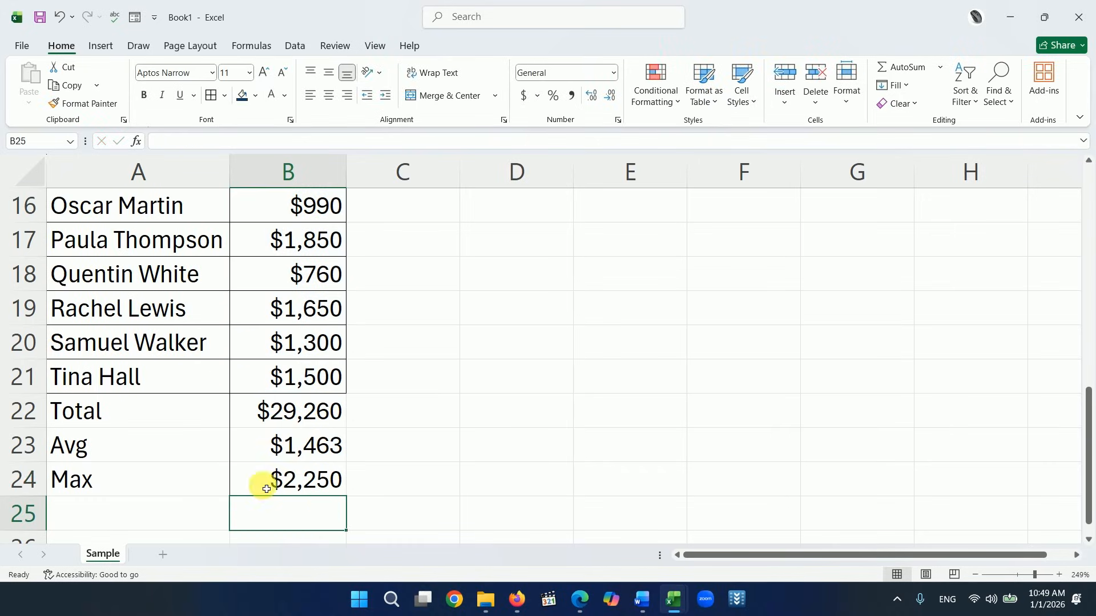
Label cell A25 as Min and find the lowest sale in B25 with a MIN formula over B2:B21.
left_click(146, 509)
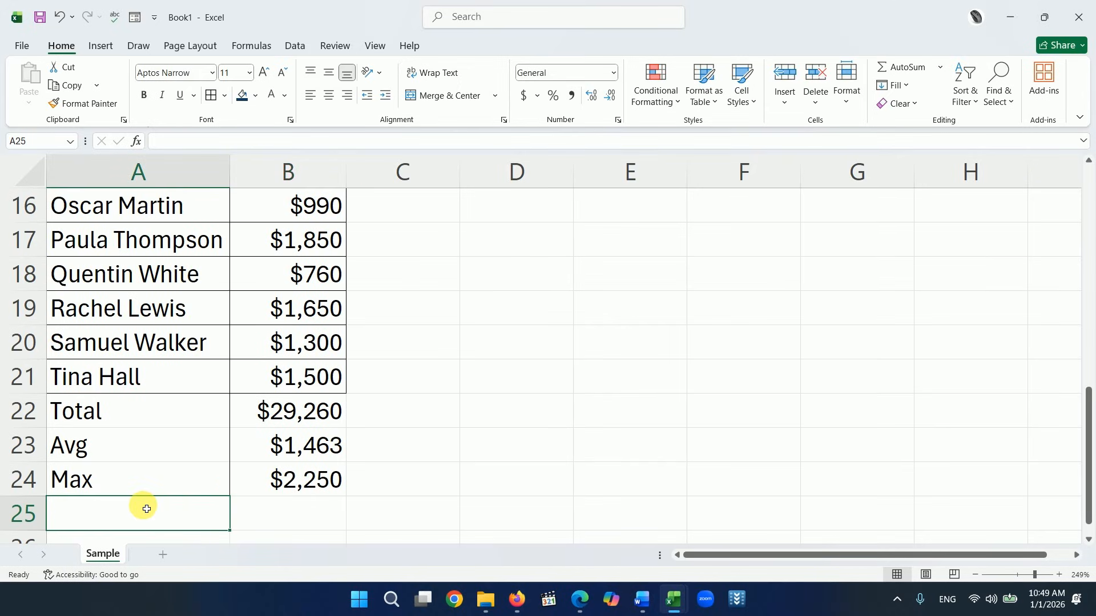
type("M")
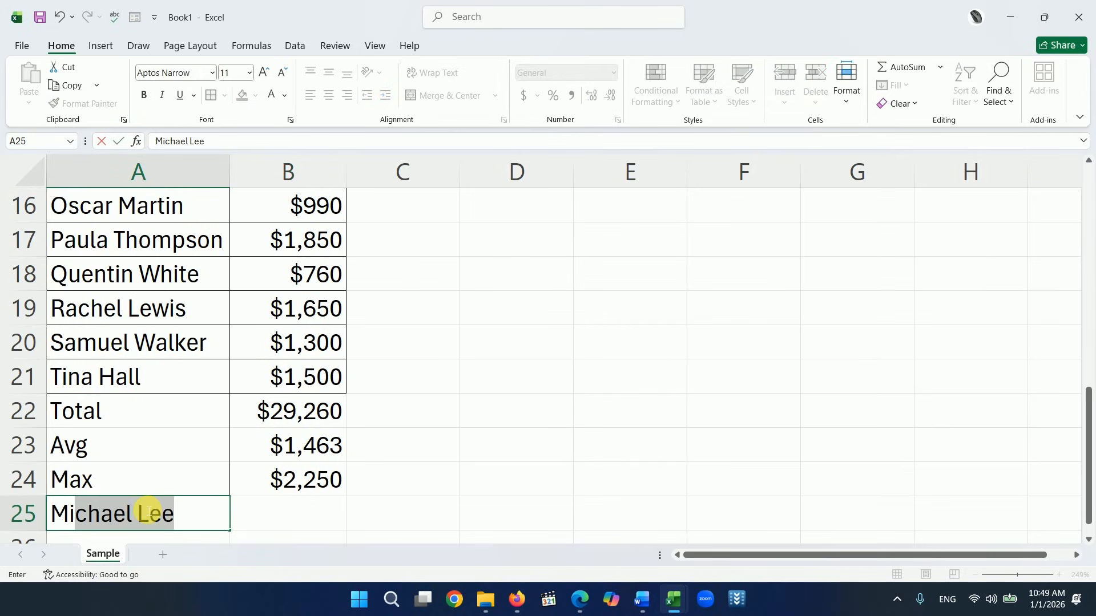
type("in")
left_click(288, 516)
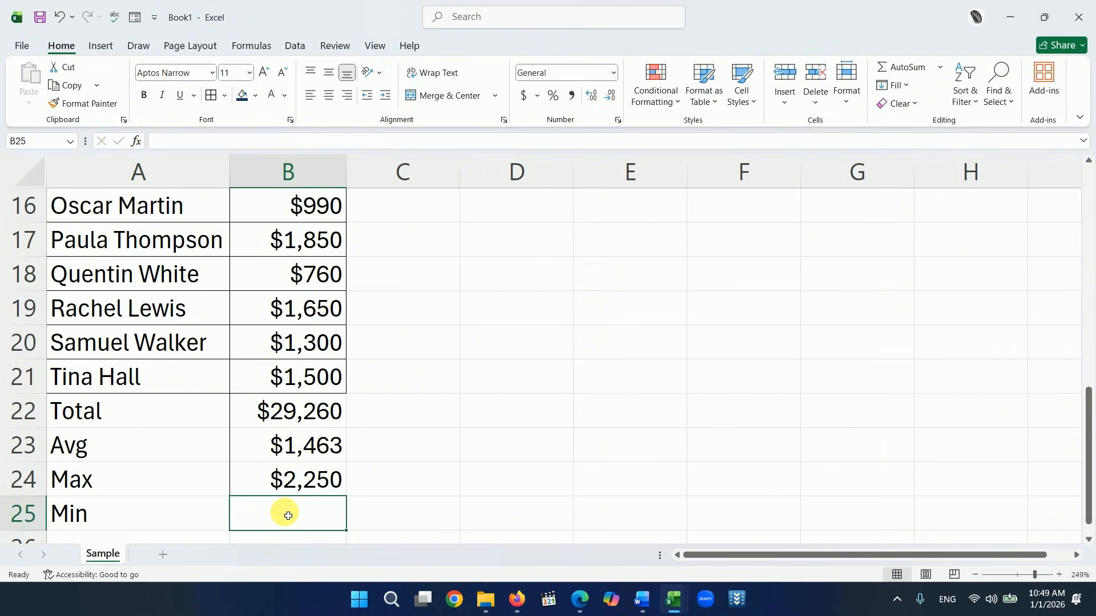
type("=min")
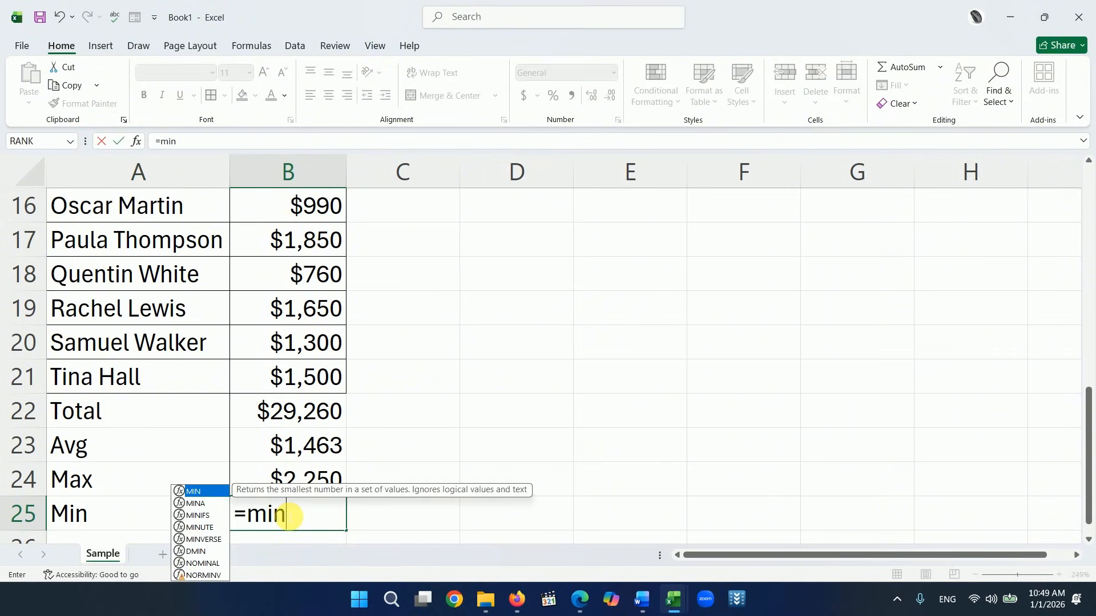
type("(")
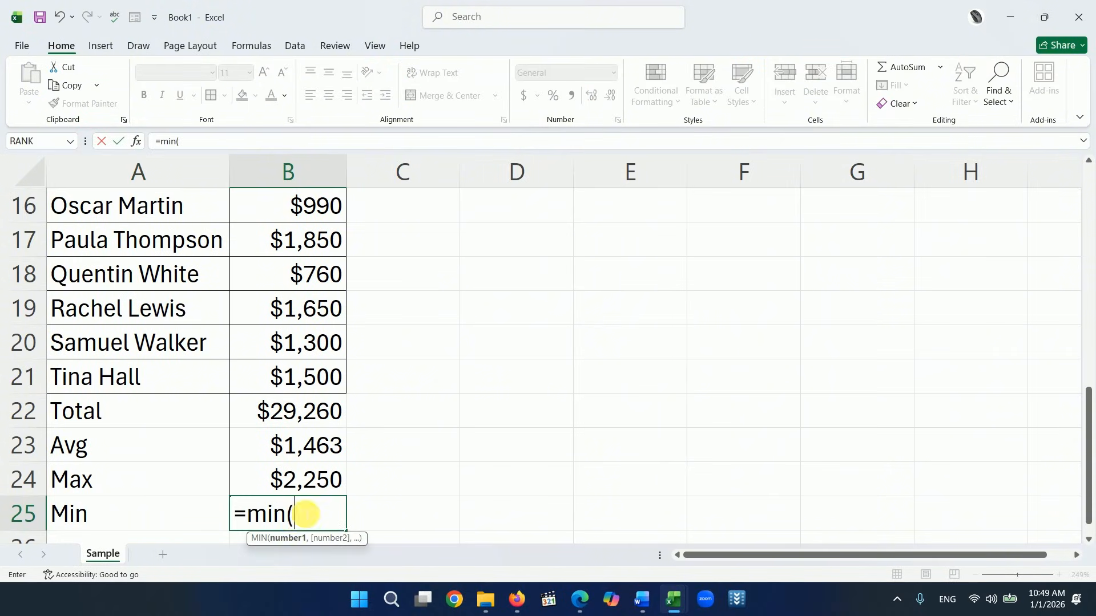
scroll(314, 342, "up", 5)
left_click_drag(311, 238, 342, 350)
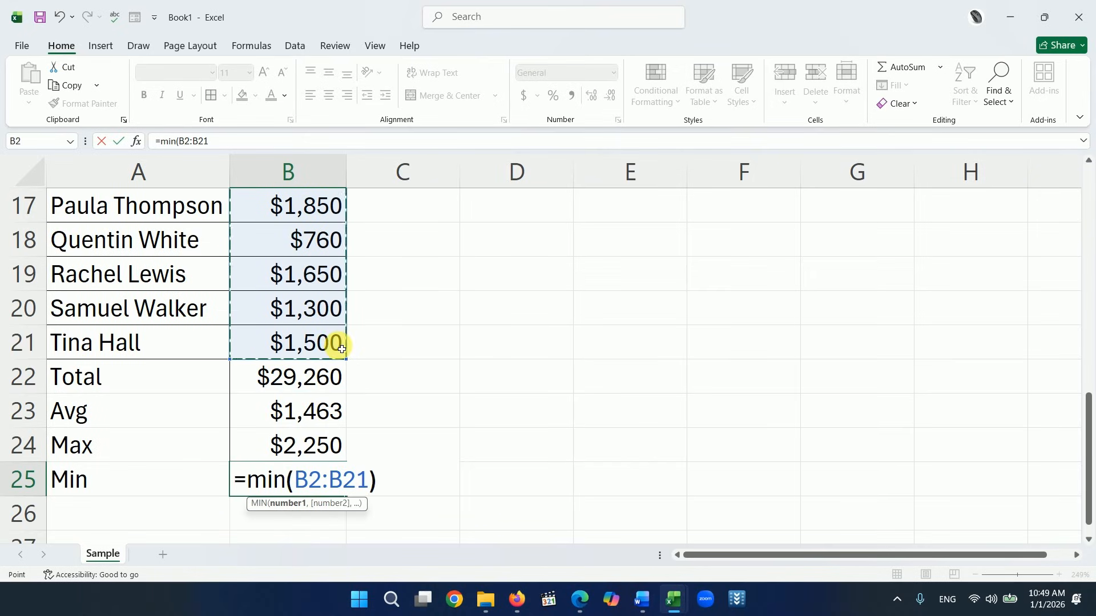
key("Return")
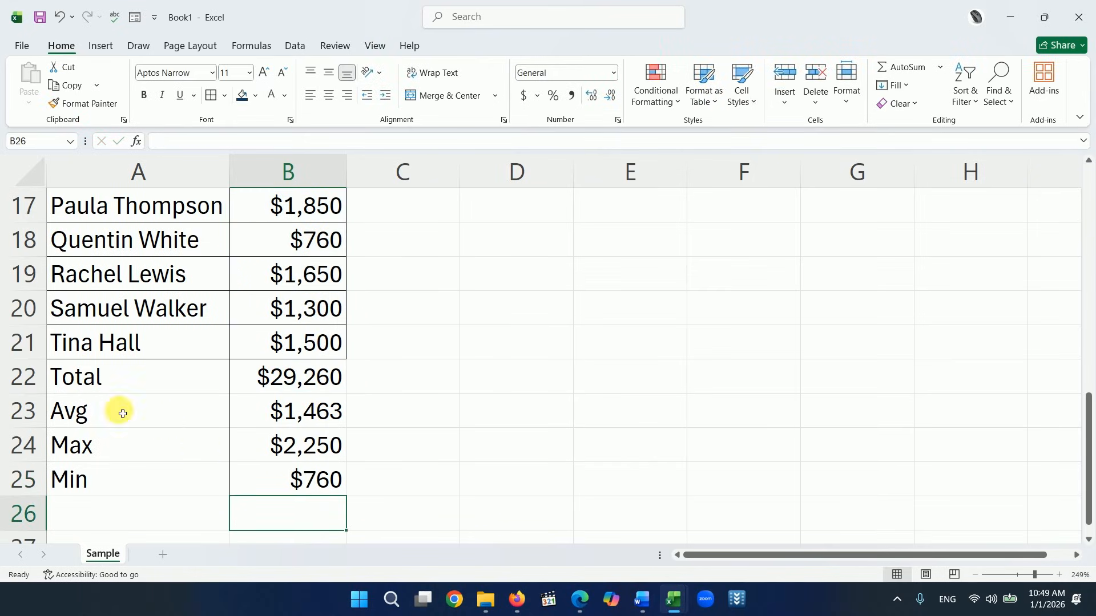
Apply all borders to the summary rows in A22:B25.
left_click_drag(66, 377, 266, 486)
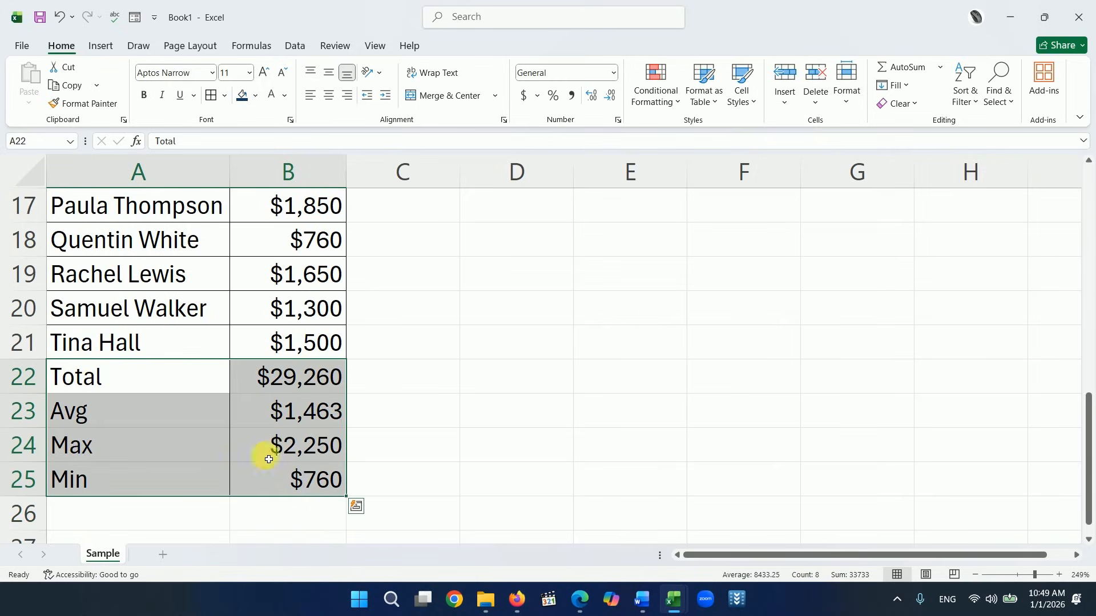
left_click(211, 97)
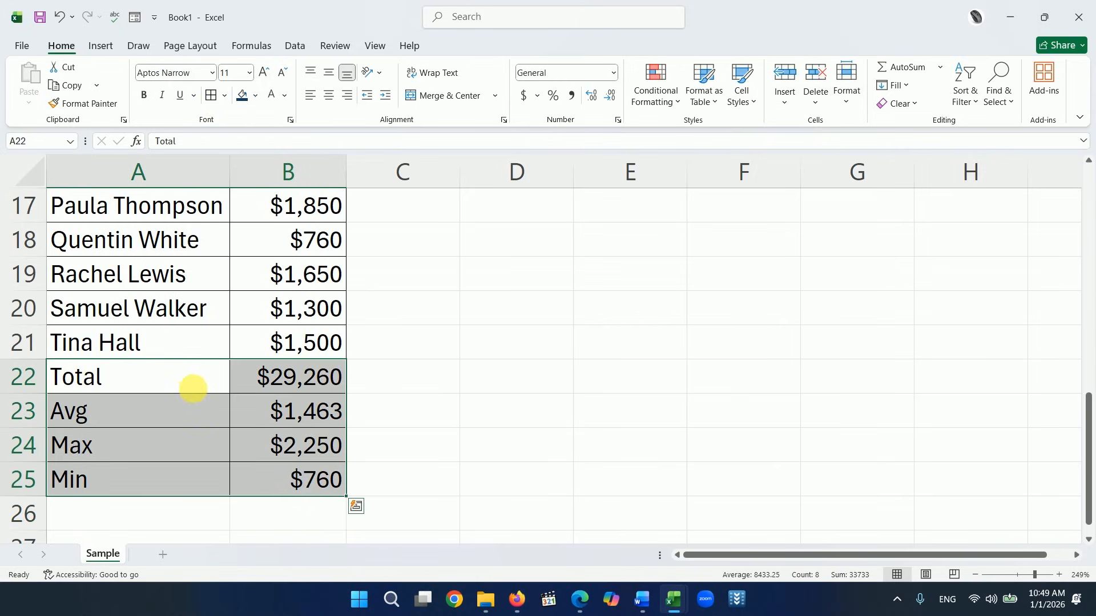
left_click(140, 401)
Make the summary labels in A22:A25 bold and give them a light blue fill.
left_click_drag(118, 377, 105, 478)
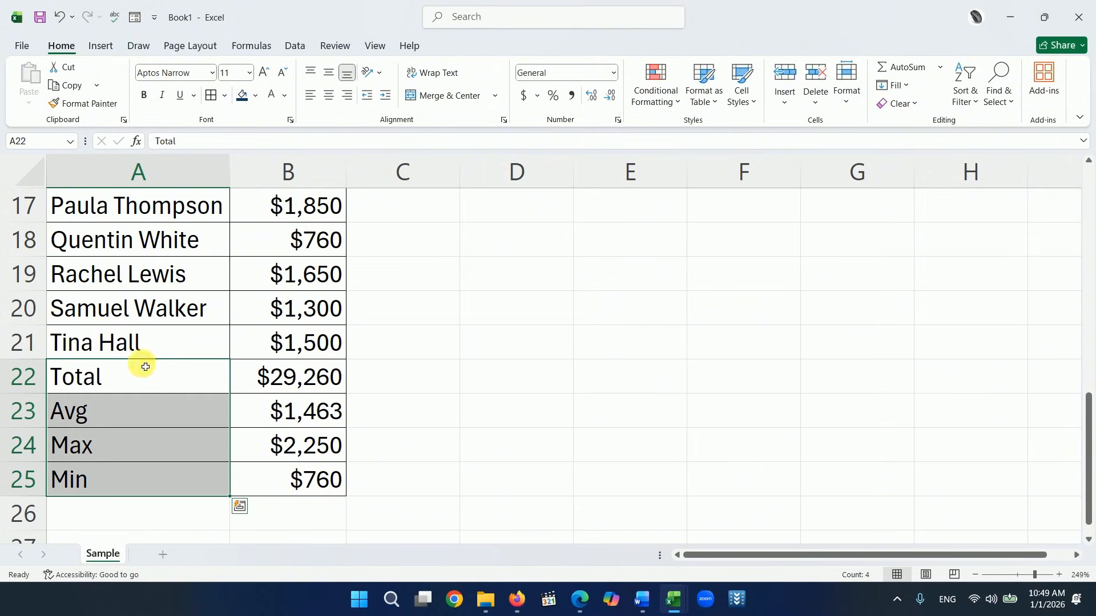
left_click(144, 96)
left_click(255, 96)
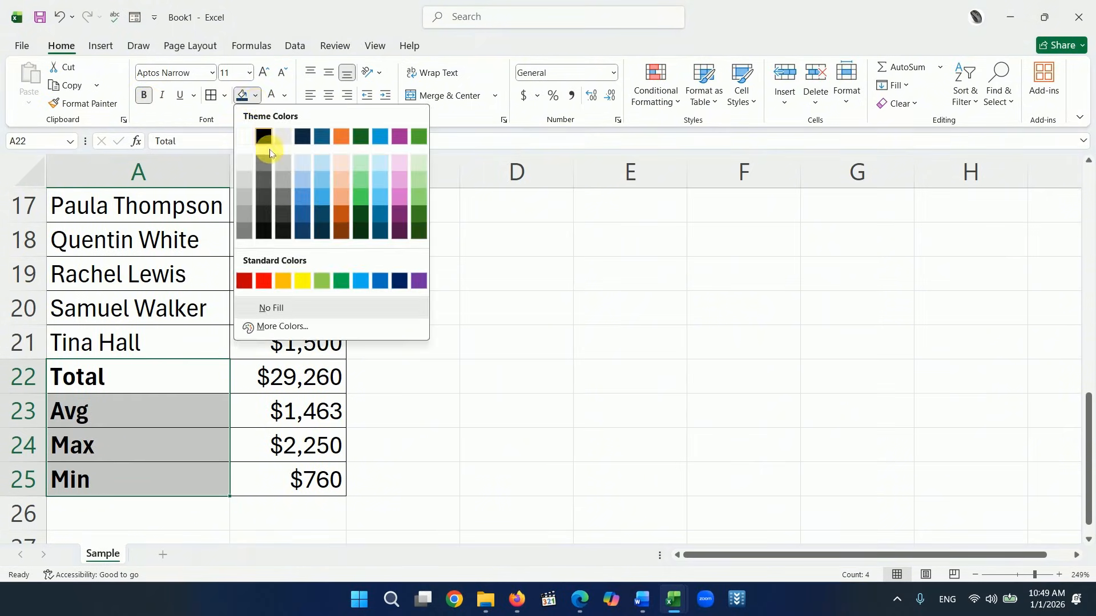
left_click(319, 191)
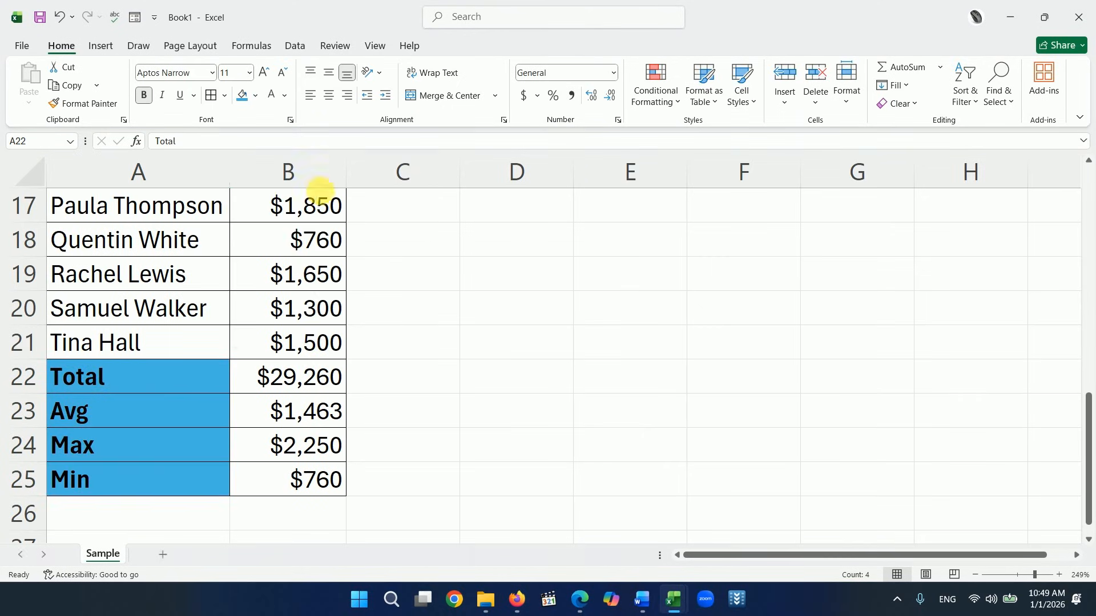
Add the column header Bonus in cell C1, beside the Sales header.
scroll(515, 420, "up", 4)
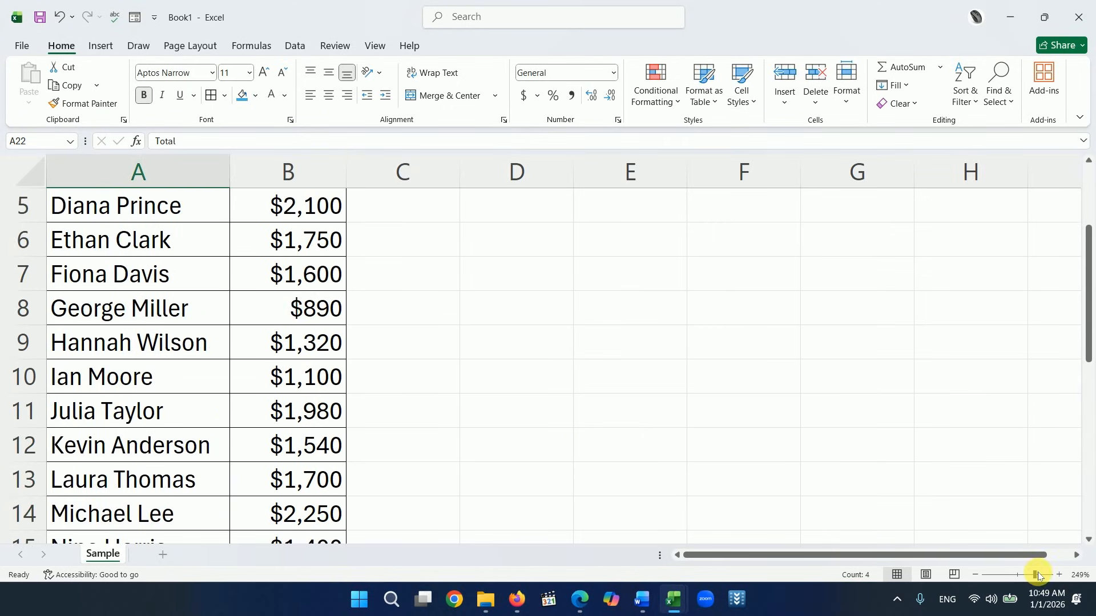
left_click_drag(1035, 575, 1026, 575)
left_click(211, 394)
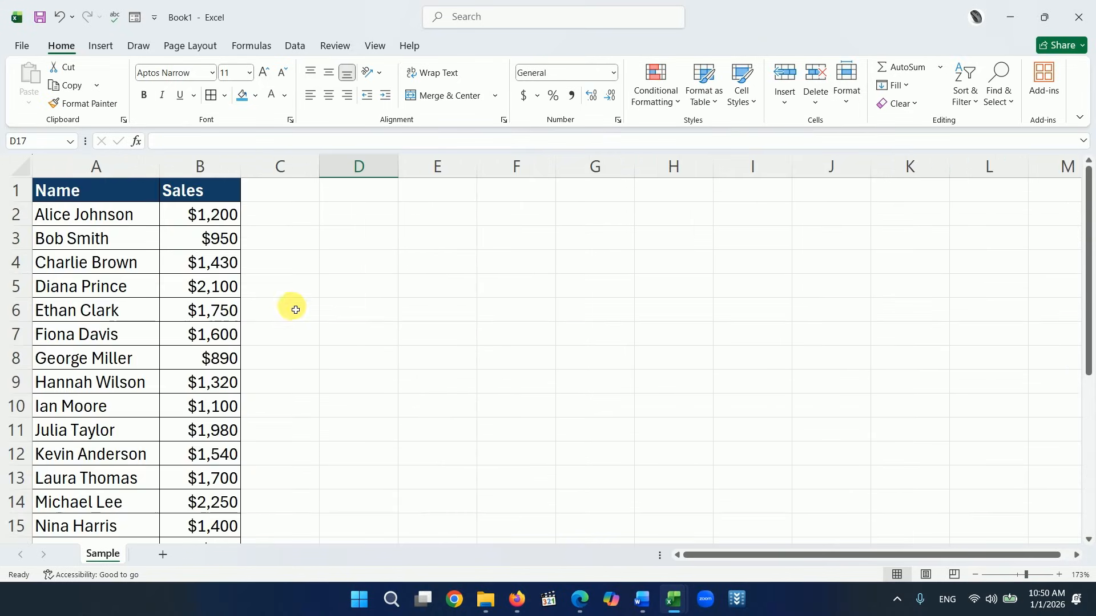
left_click(266, 222)
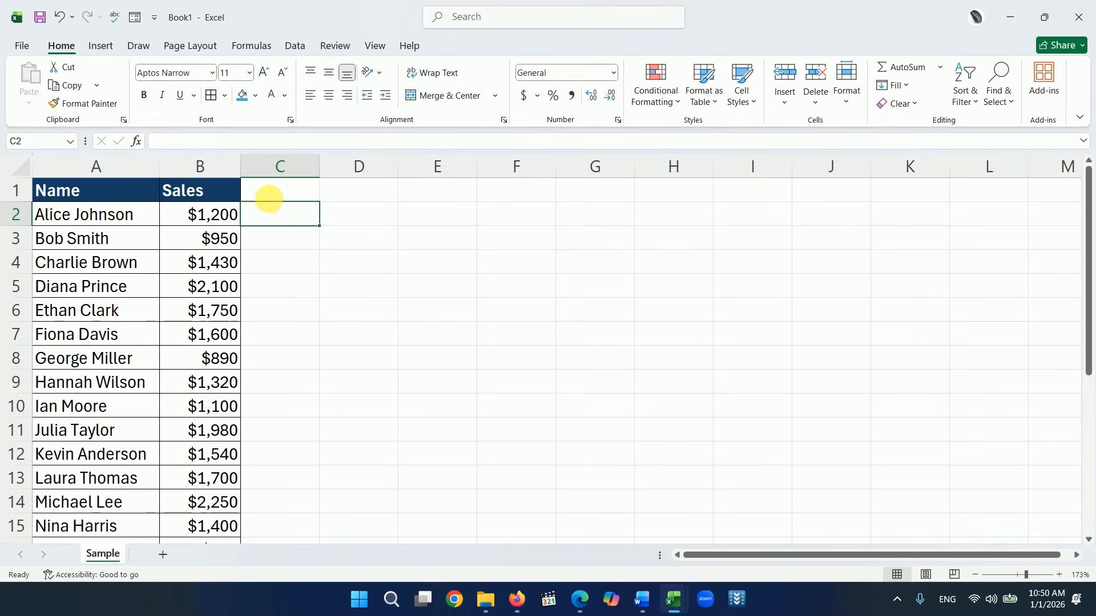
left_click(278, 200)
type("Bo")
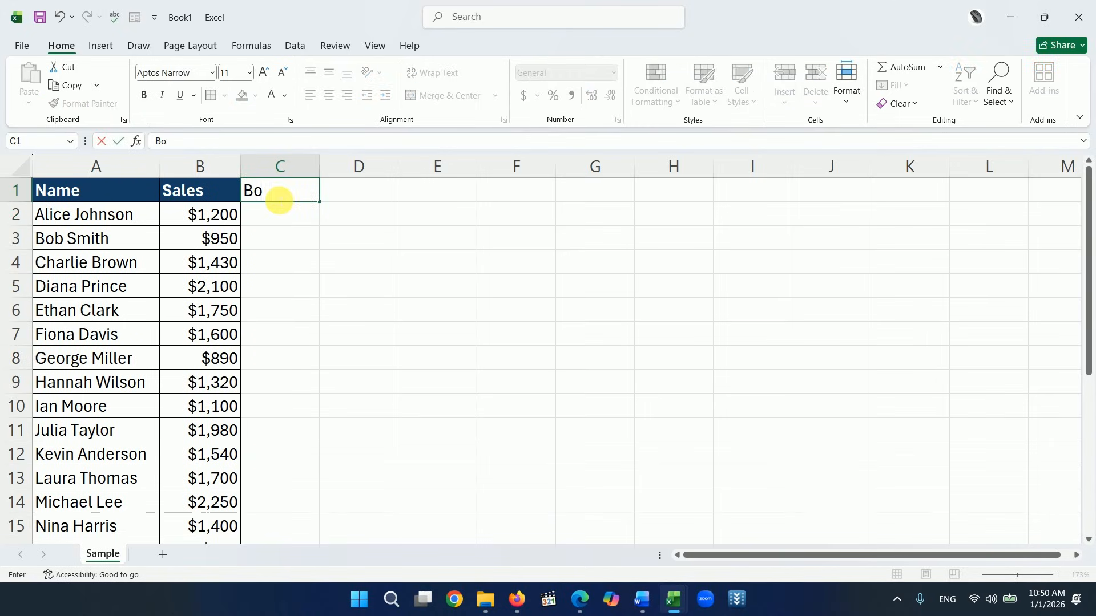
type("nus")
Enter the formula =IF(B2>=1000,"YES","NO") in cell C2 to decide who gets a bonus.
left_click(276, 214)
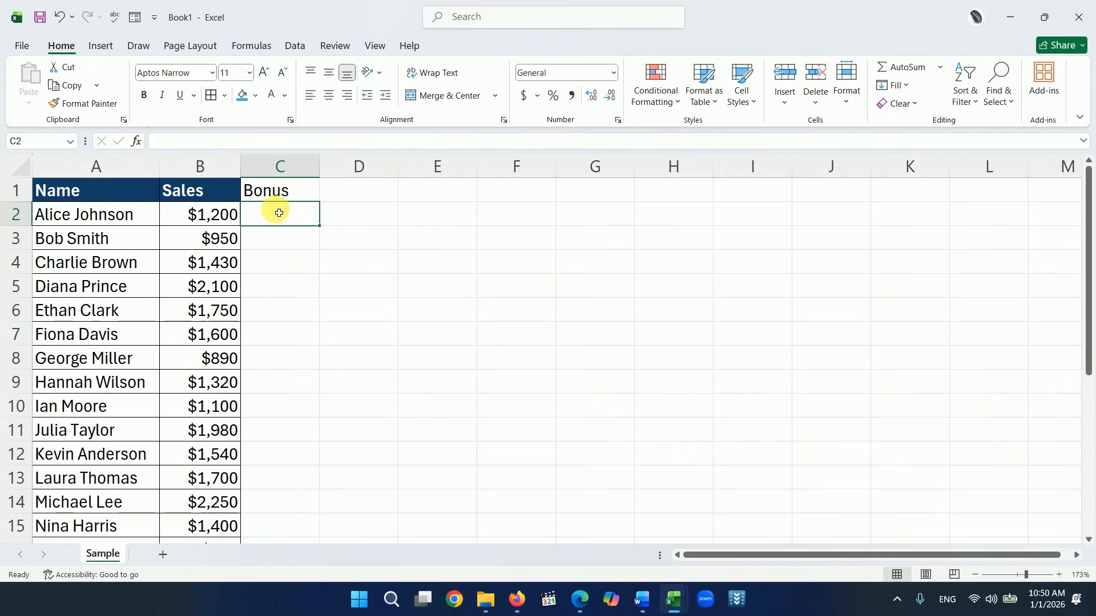
left_click_drag(1027, 575, 1032, 575)
scroll(474, 352, "up", 1)
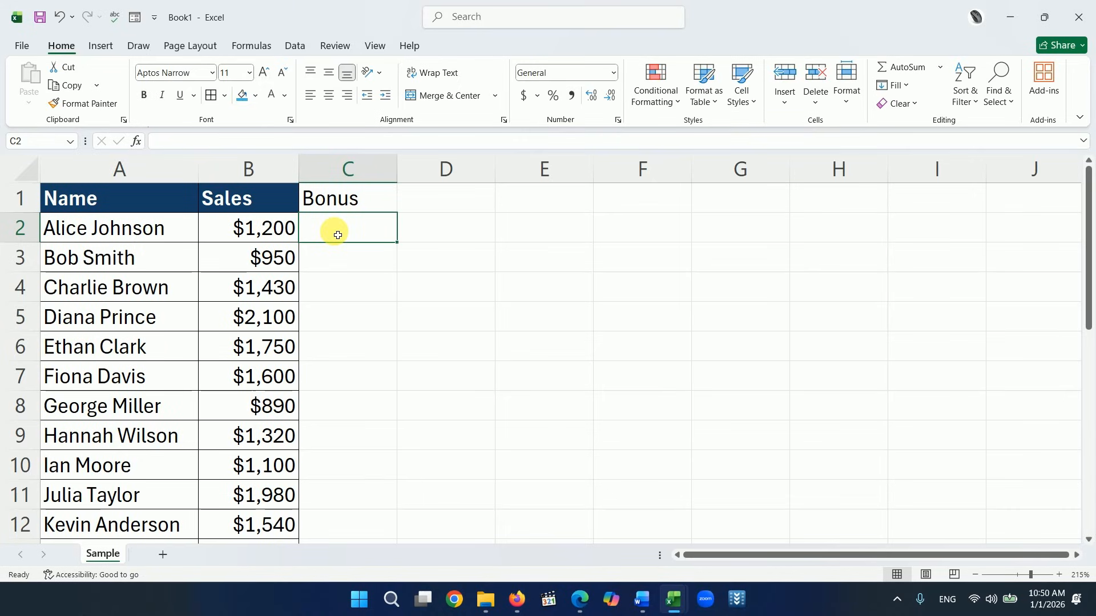
type("=")
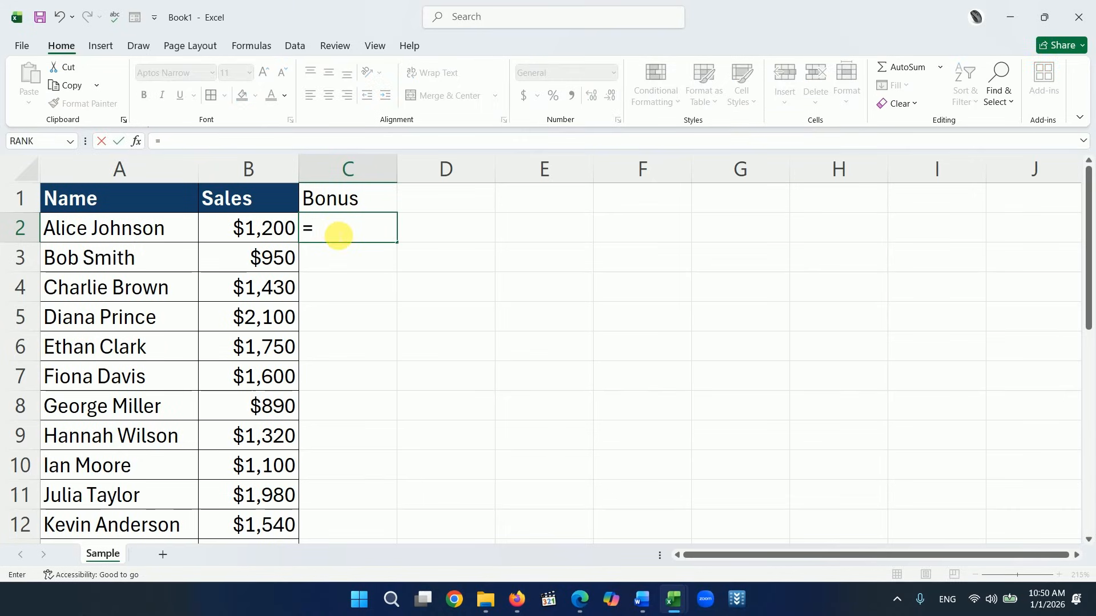
type("if")
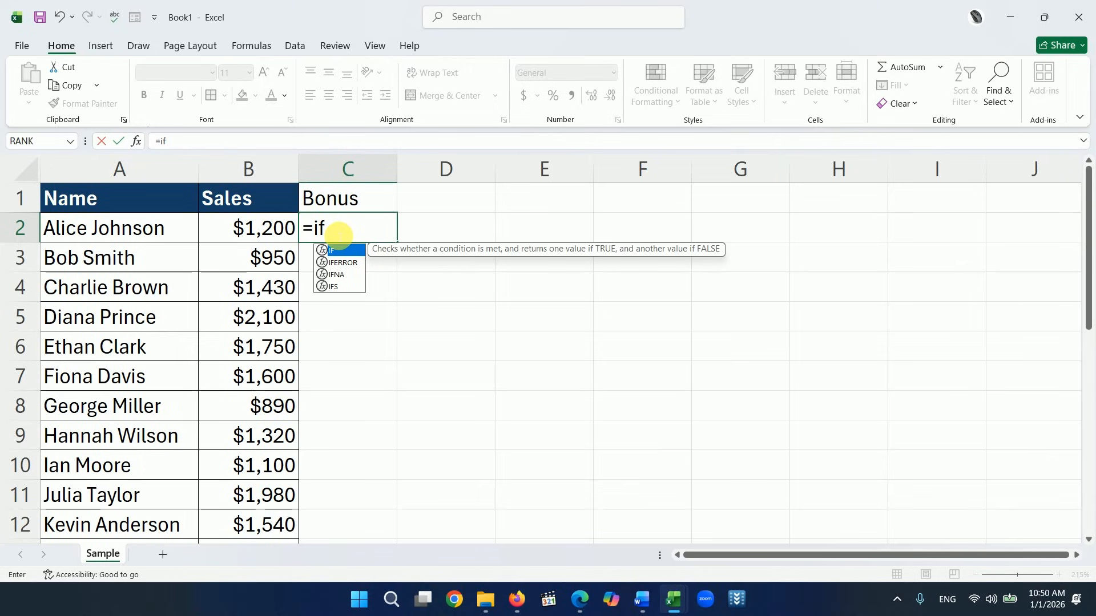
type("(")
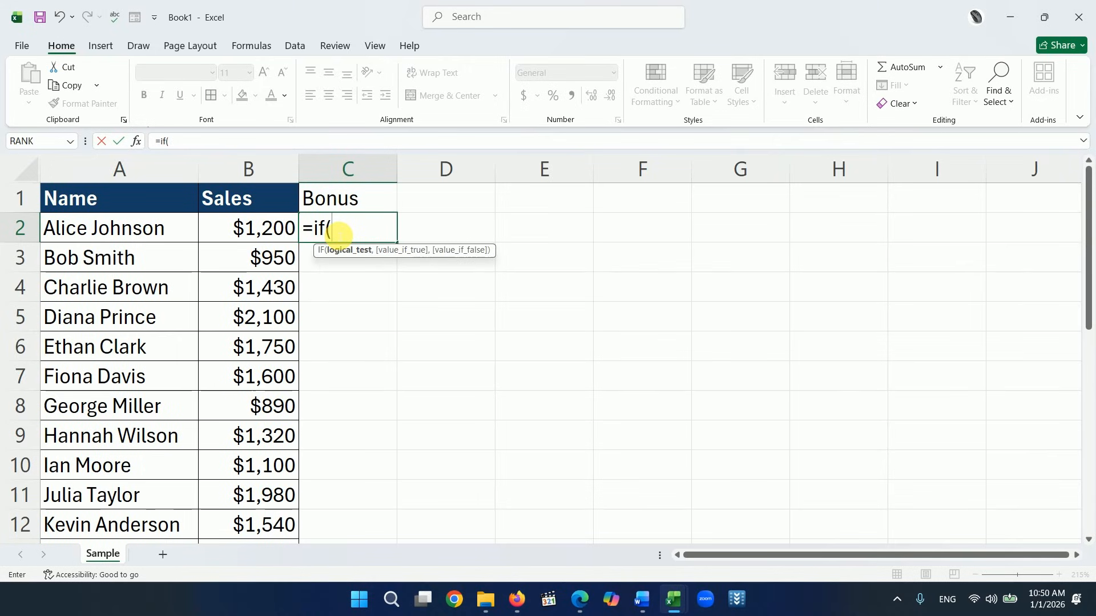
left_click(253, 236)
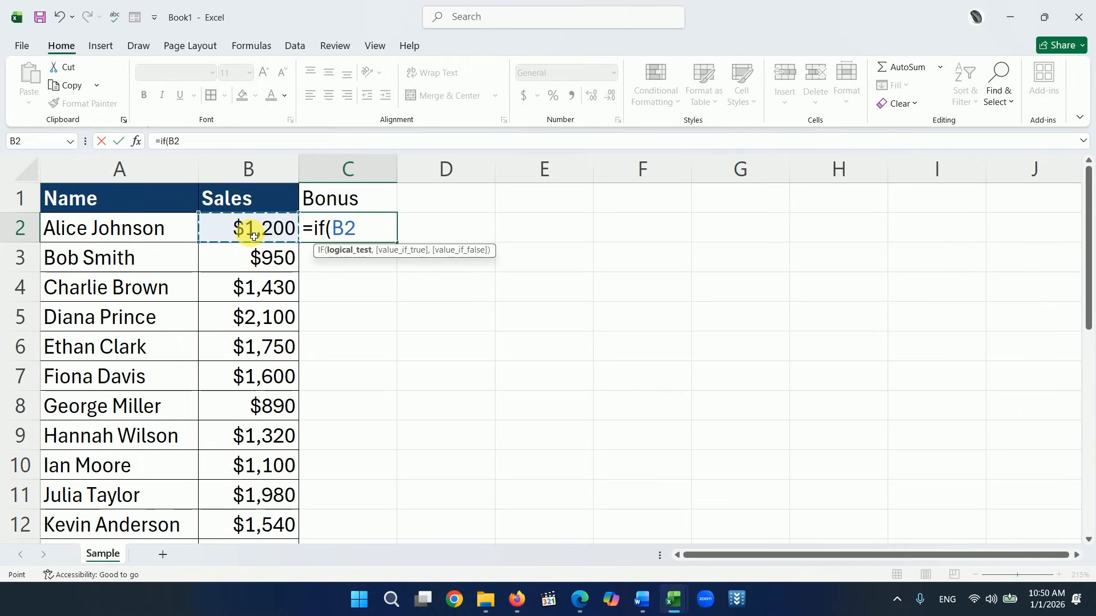
type(">=100")
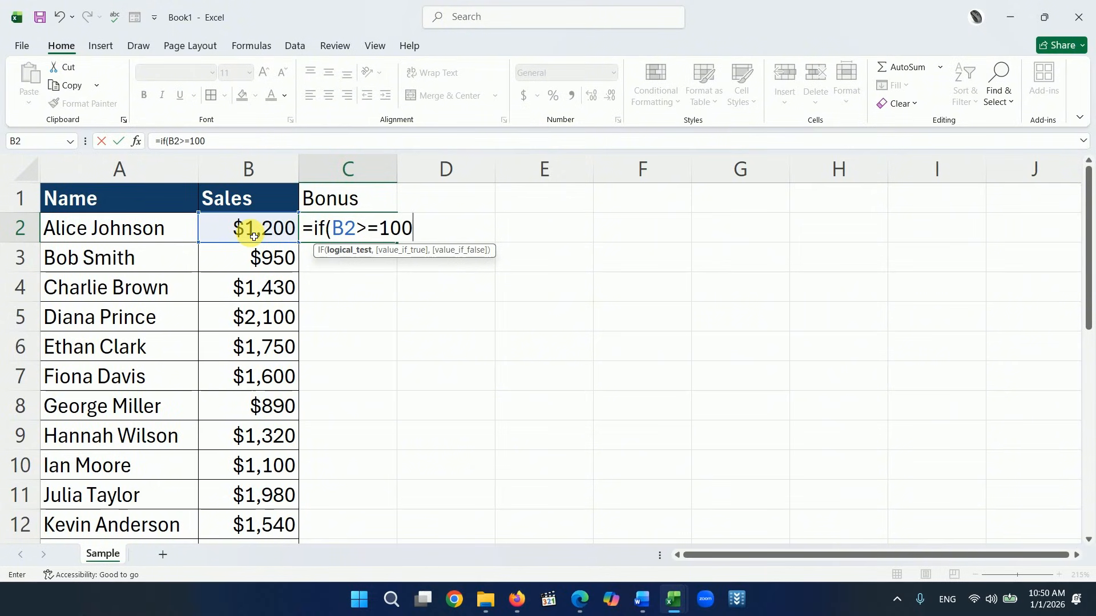
type("0,")
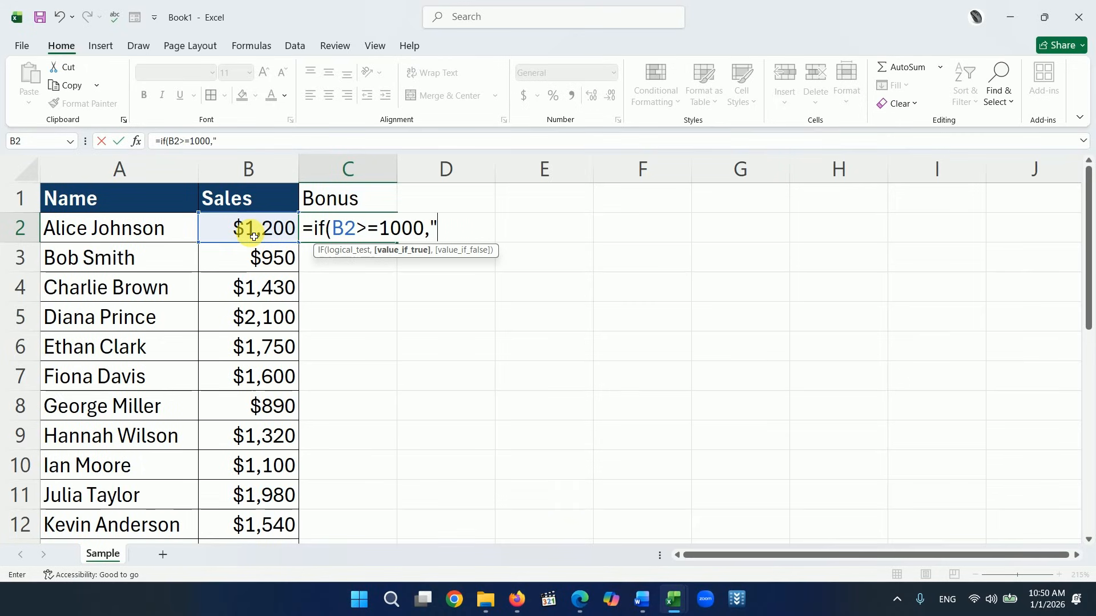
type("\"YES\",")
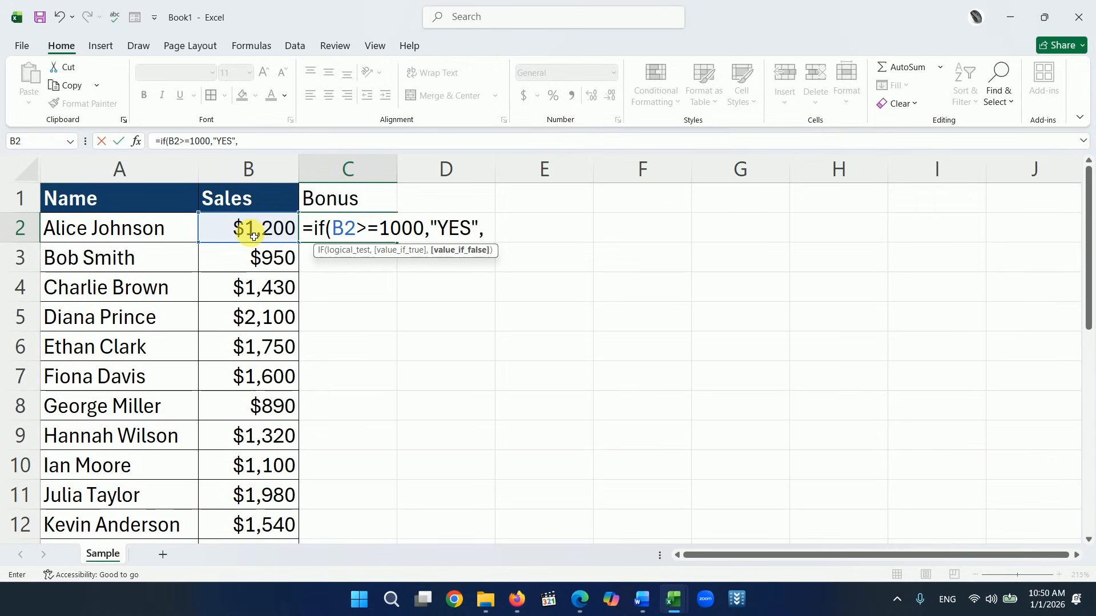
type("\"NO\")")
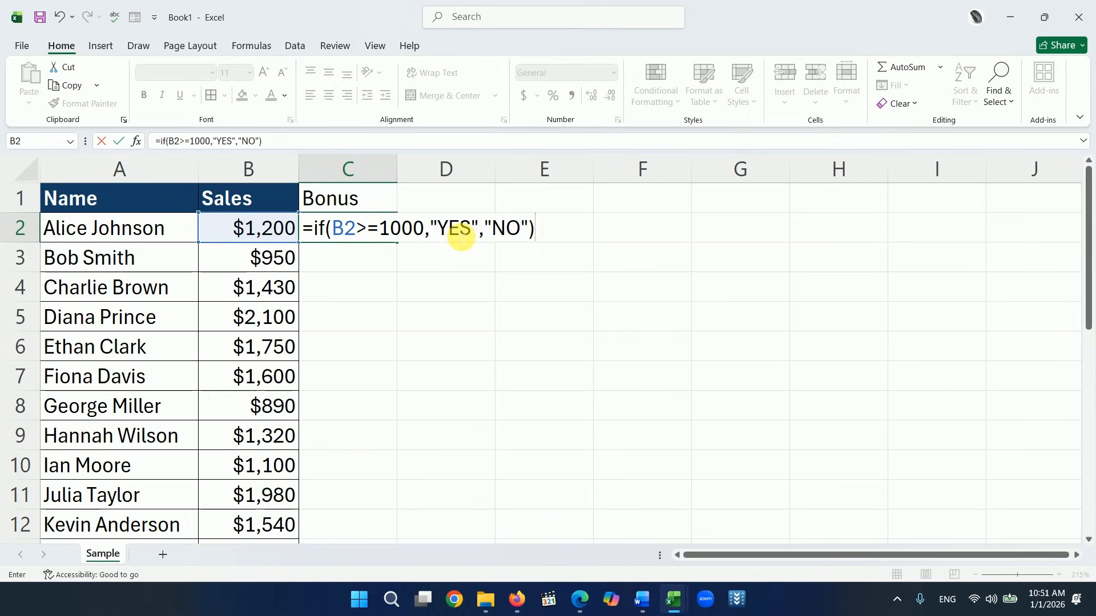
key("Return")
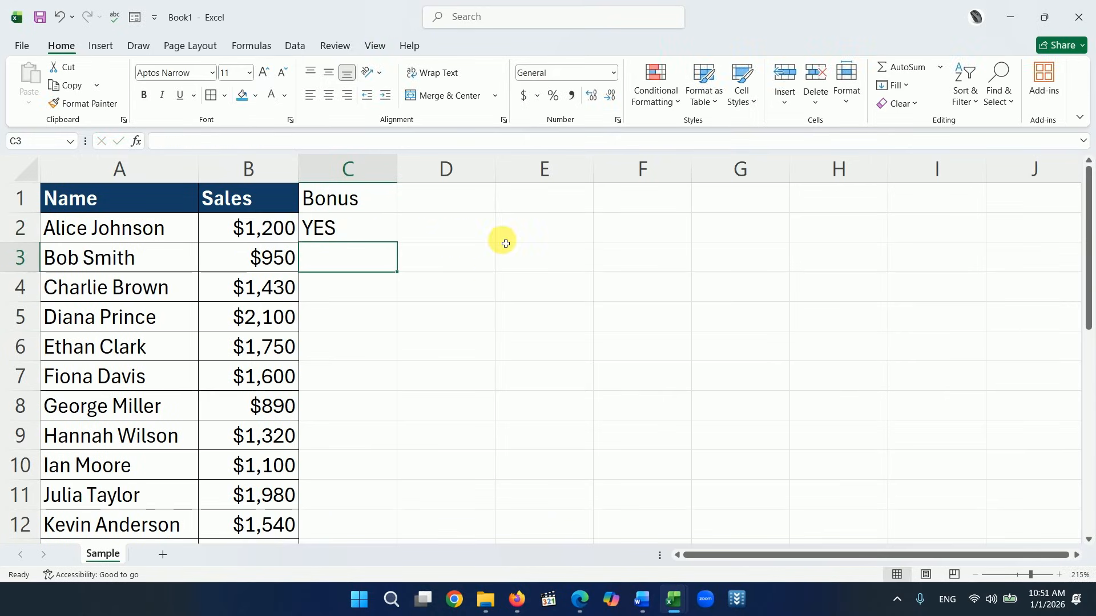
Fill the bonus formula from C2 down to C21, stopping above the summary rows.
left_click(360, 229)
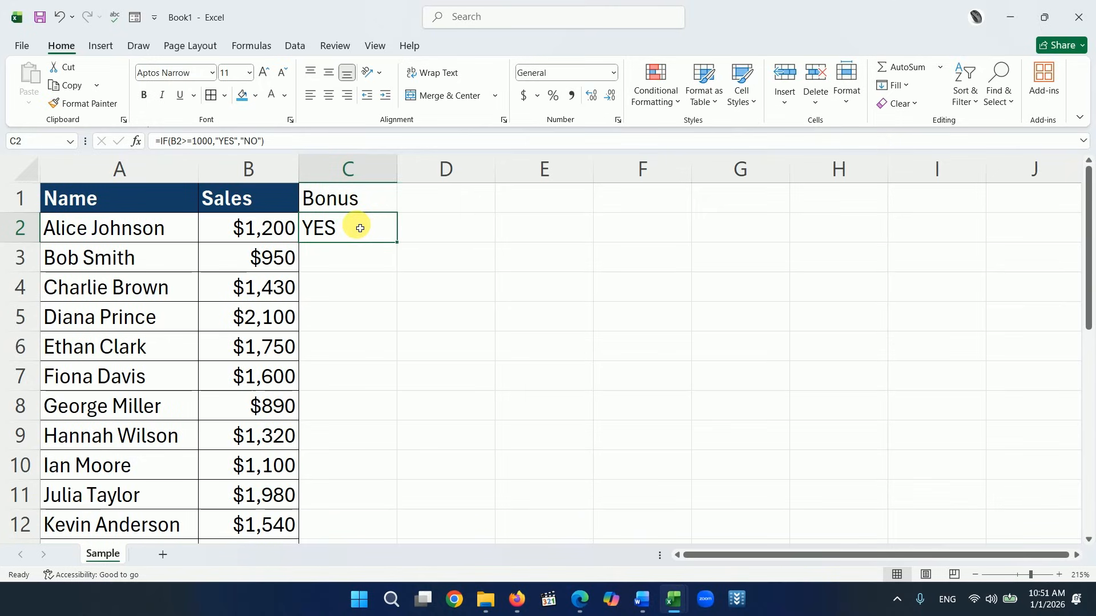
double_click(397, 243)
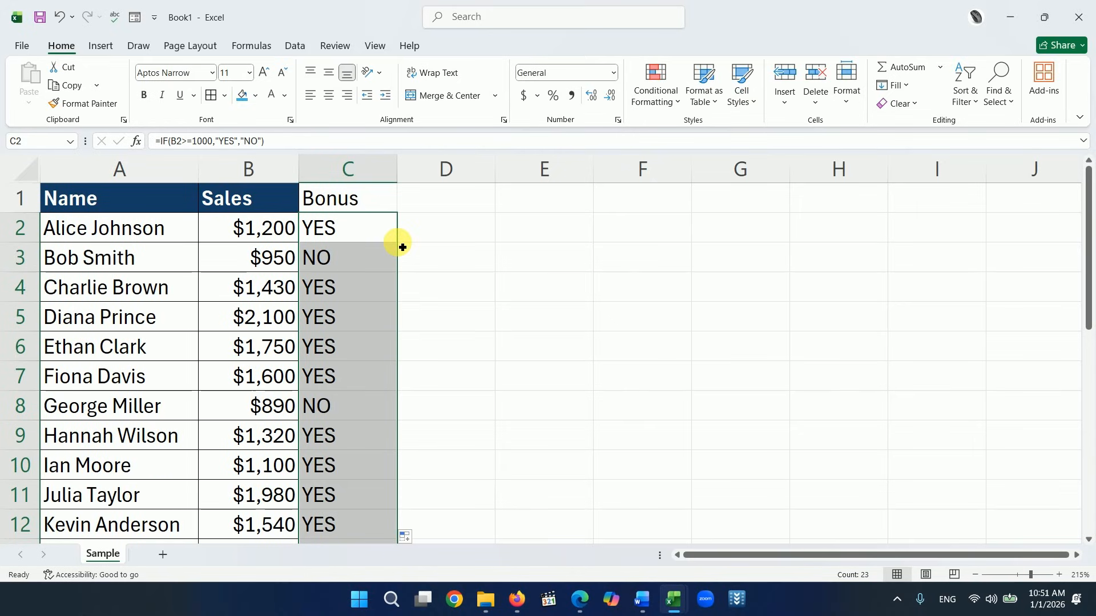
key("ctrl+z")
left_click_drag(402, 247, 372, 379)
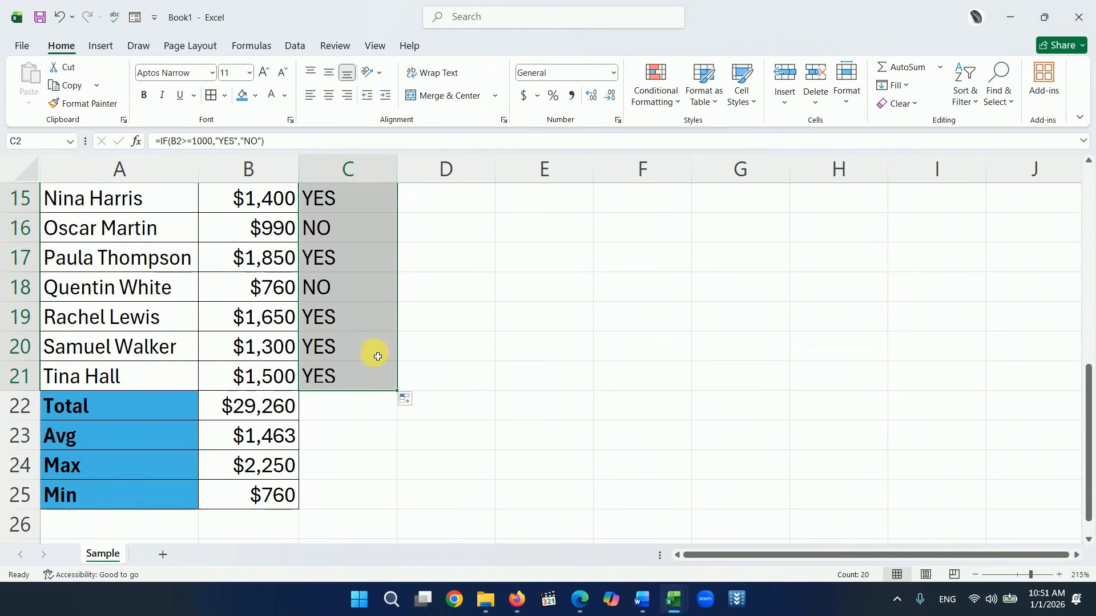
scroll(379, 353, "up", 5)
left_click(440, 320)
Test the bonus formula in row 3 by changing the sales in B3 to 9500, and undo that change.
left_click(357, 260)
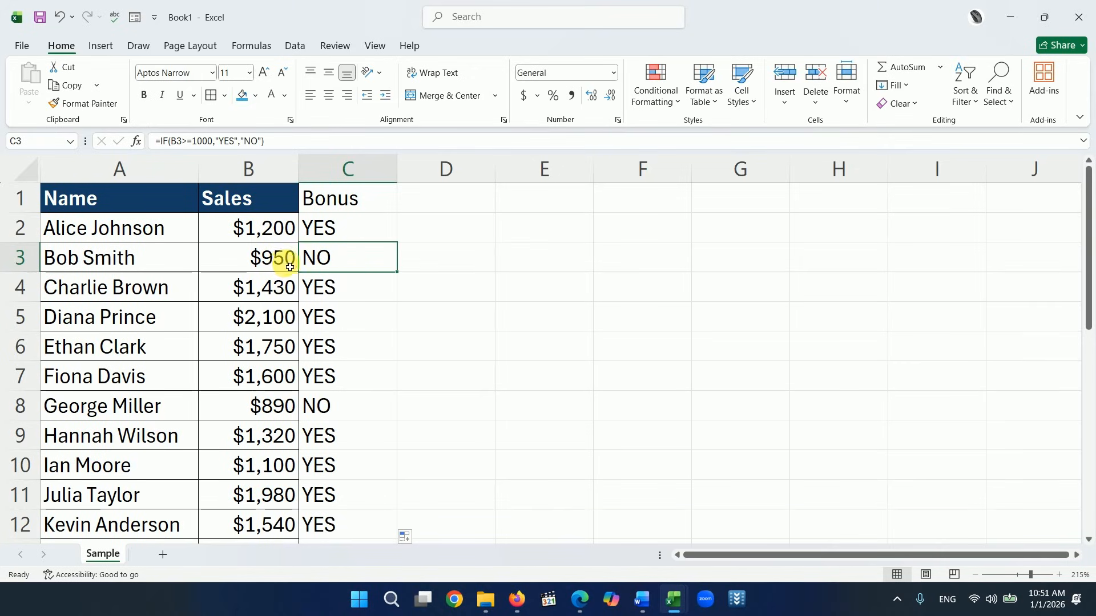
scroll(350, 342, "down", 2)
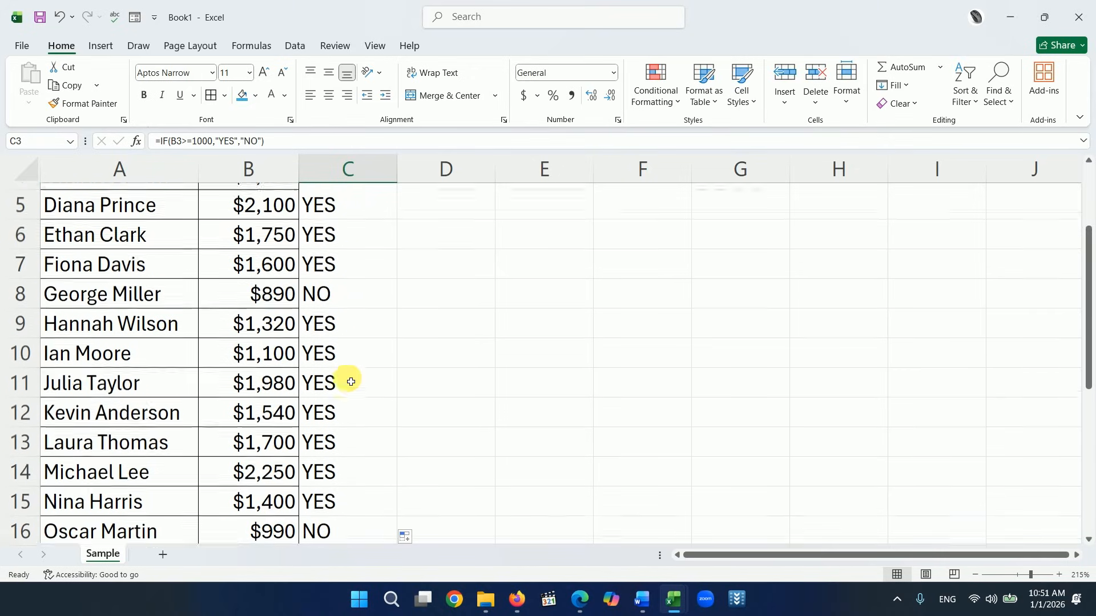
scroll(350, 379, "up", 2)
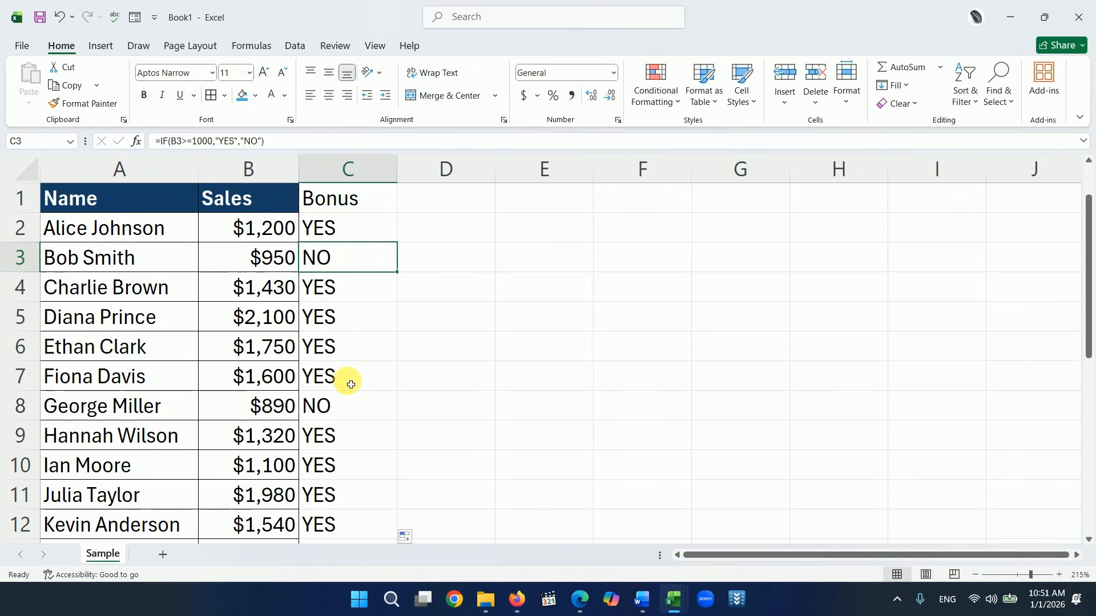
double_click(295, 266)
type("0")
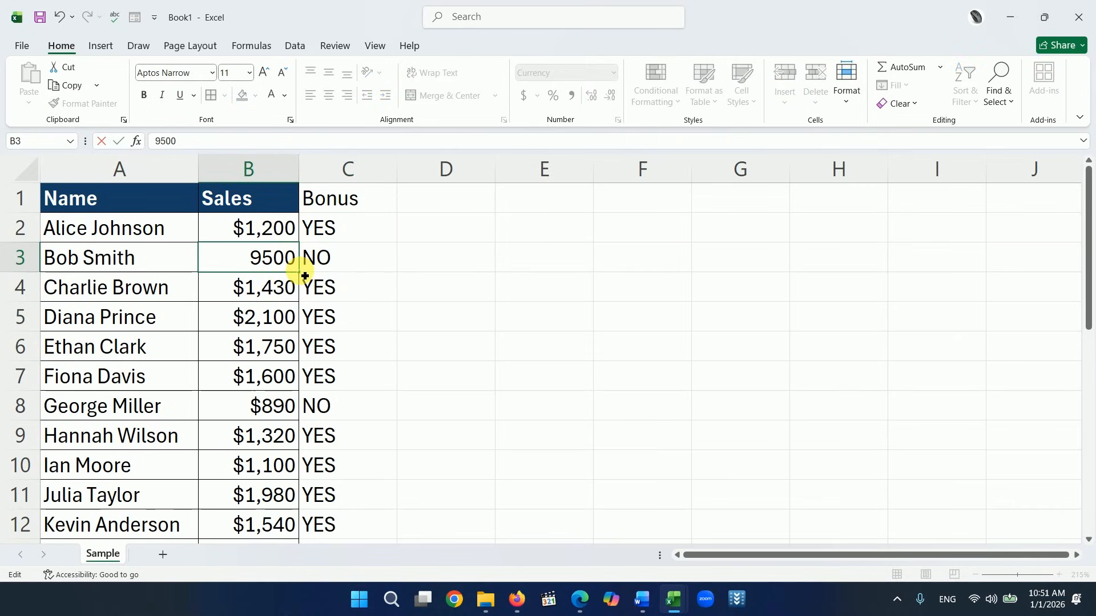
key("Return")
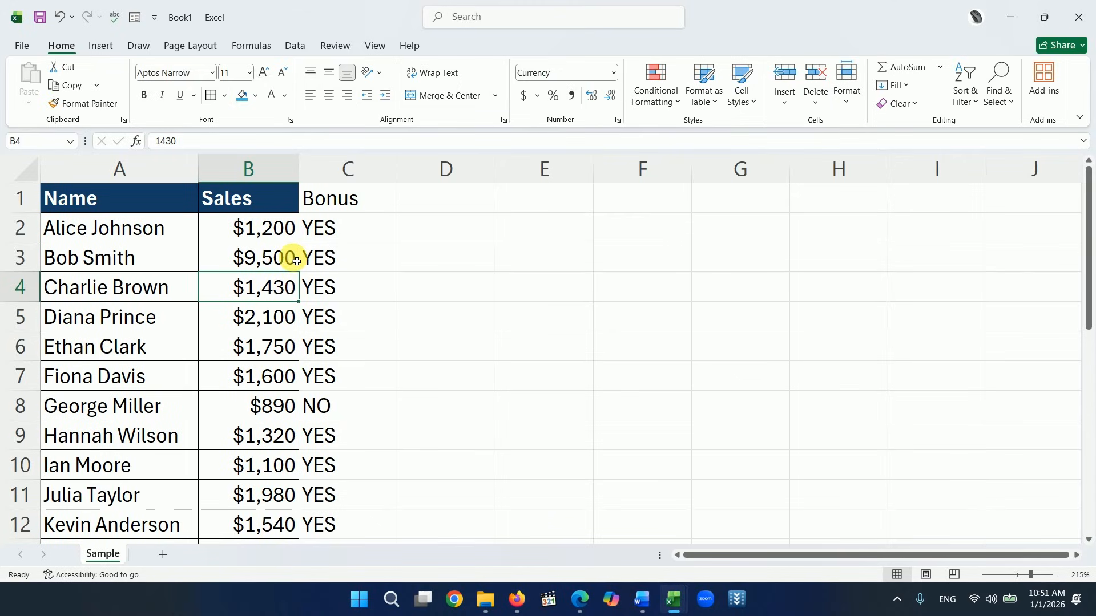
key("ctrl+z")
left_click(505, 399)
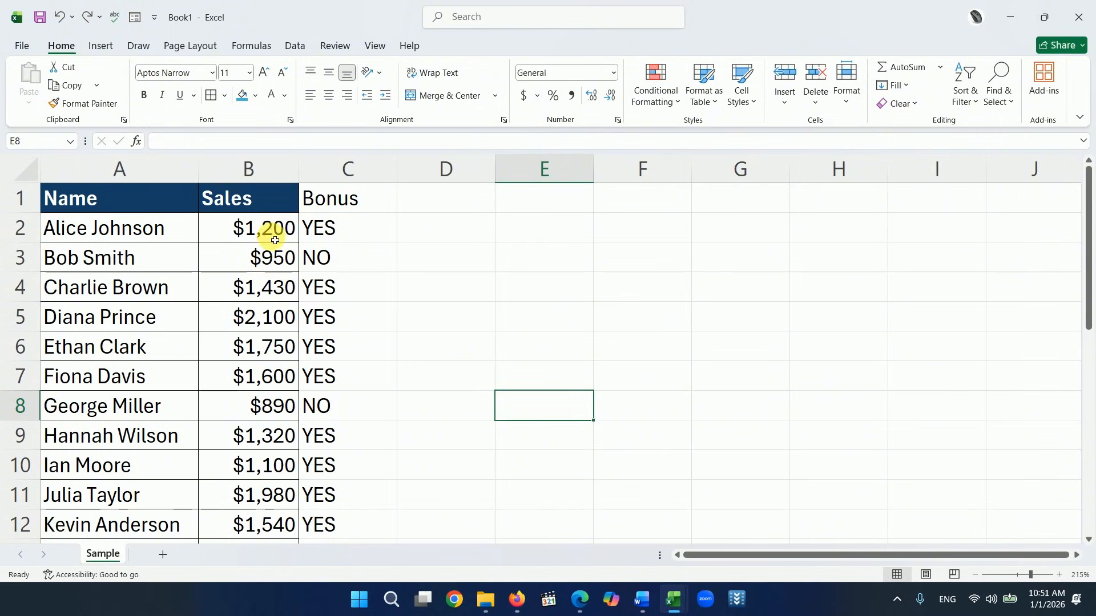
Highlight the sales in B2:B21 that are greater than 1000 using Green Fill with Dark Green Text.
left_click_drag(280, 226, 276, 406)
scroll(269, 316, "up", 5)
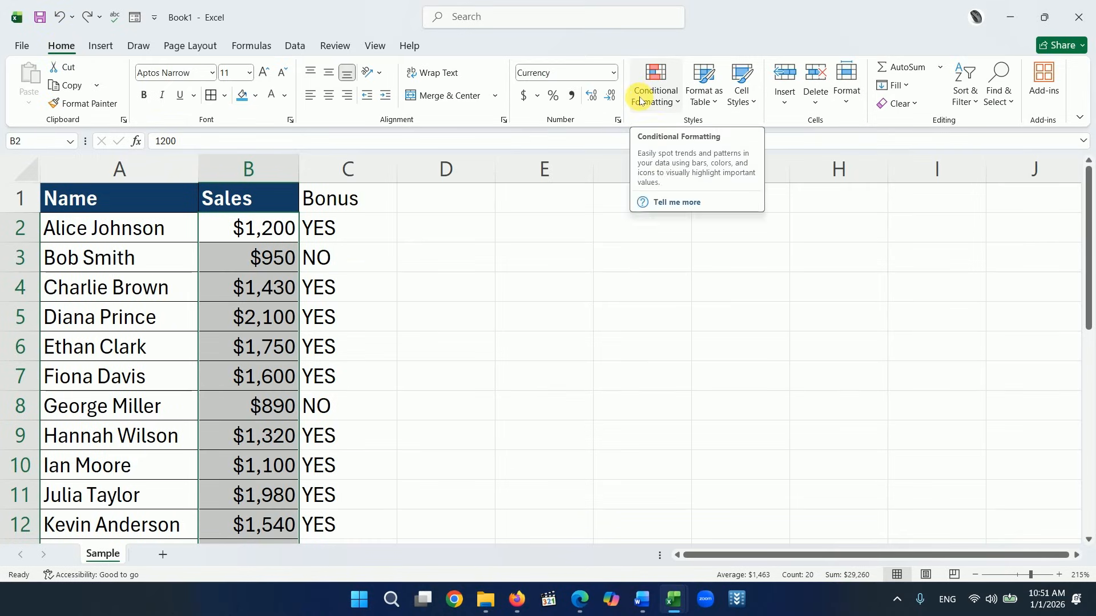
left_click(676, 105)
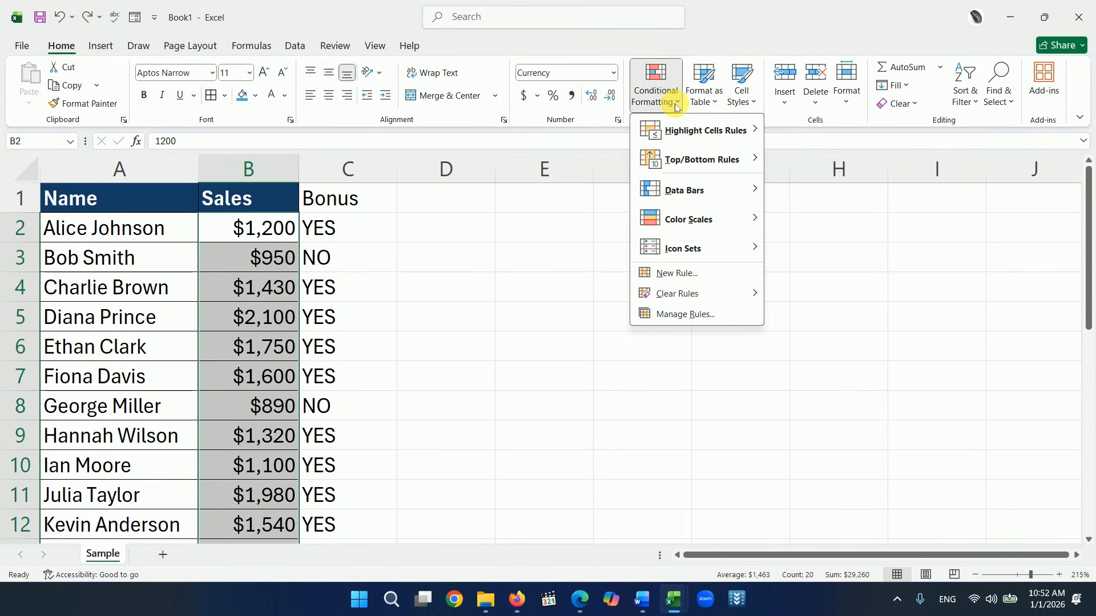
mouse_move(682, 131)
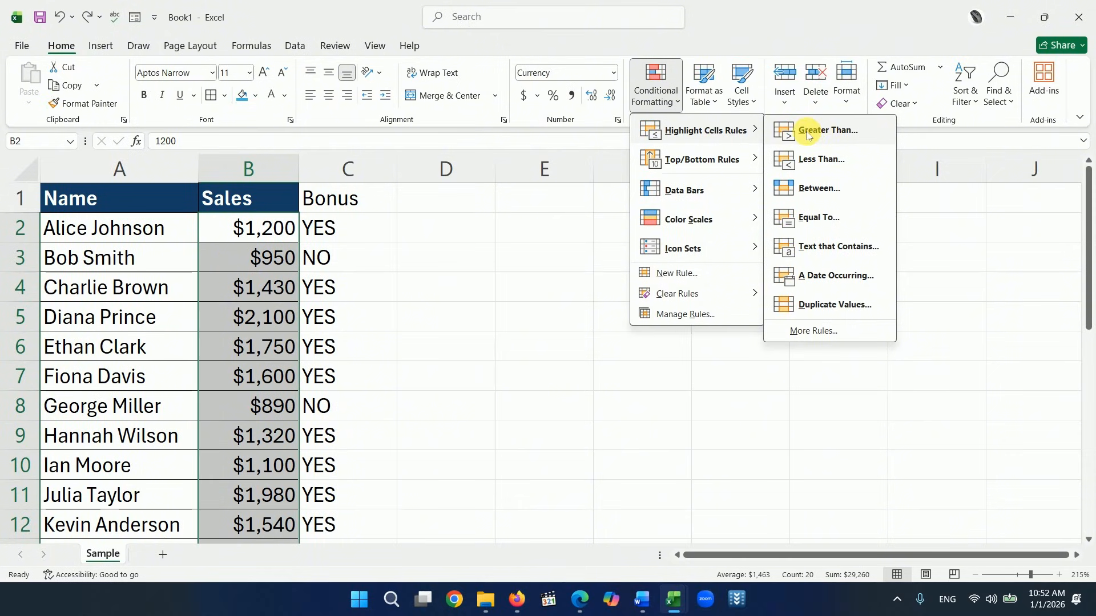
left_click(829, 131)
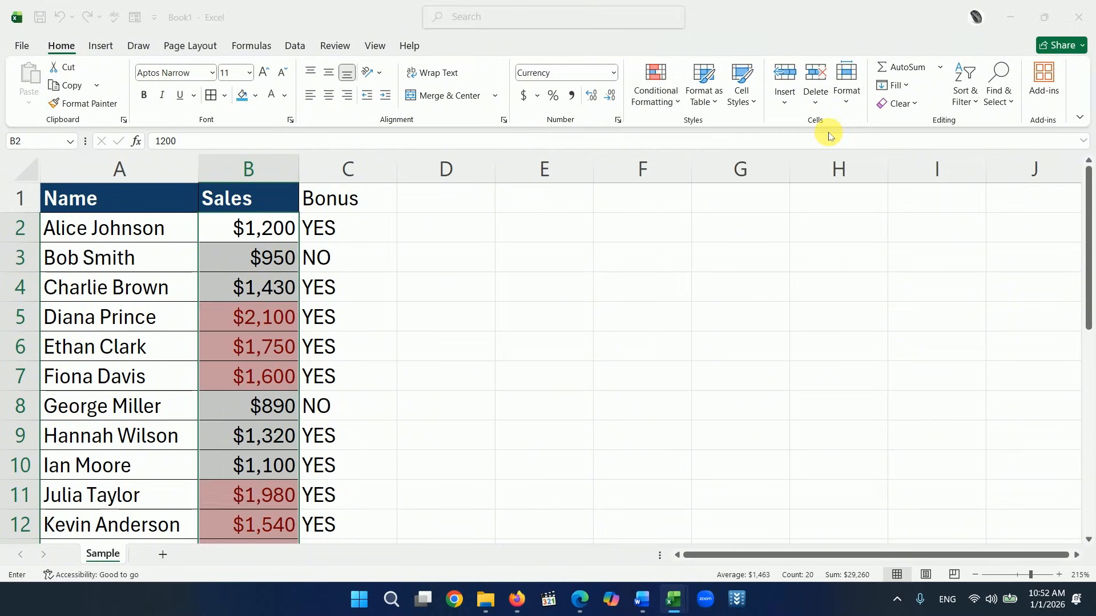
left_click_drag(502, 341, 611, 266)
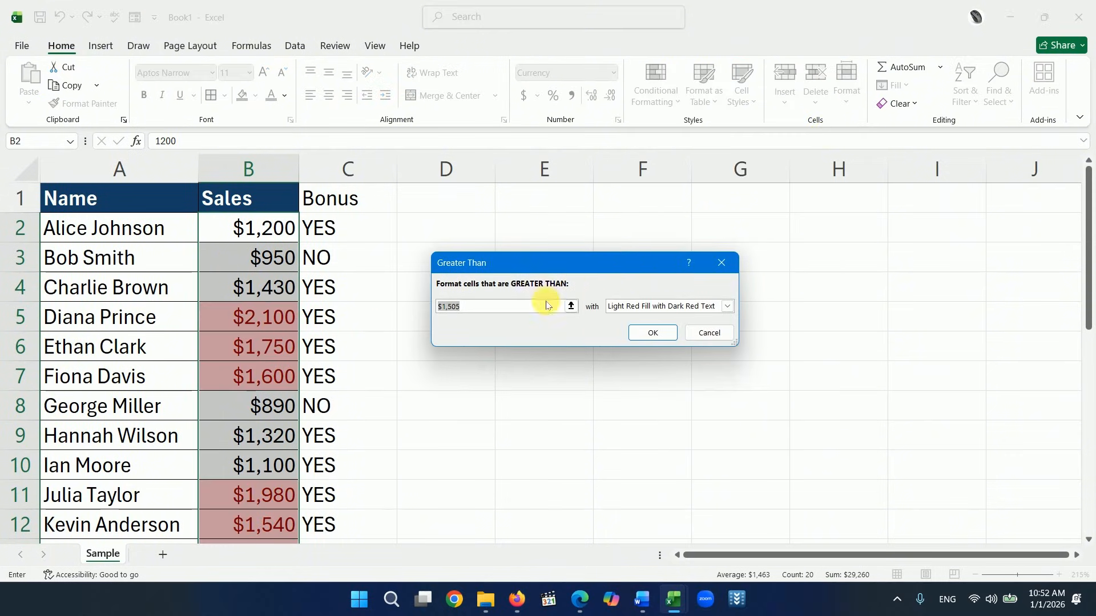
type("100")
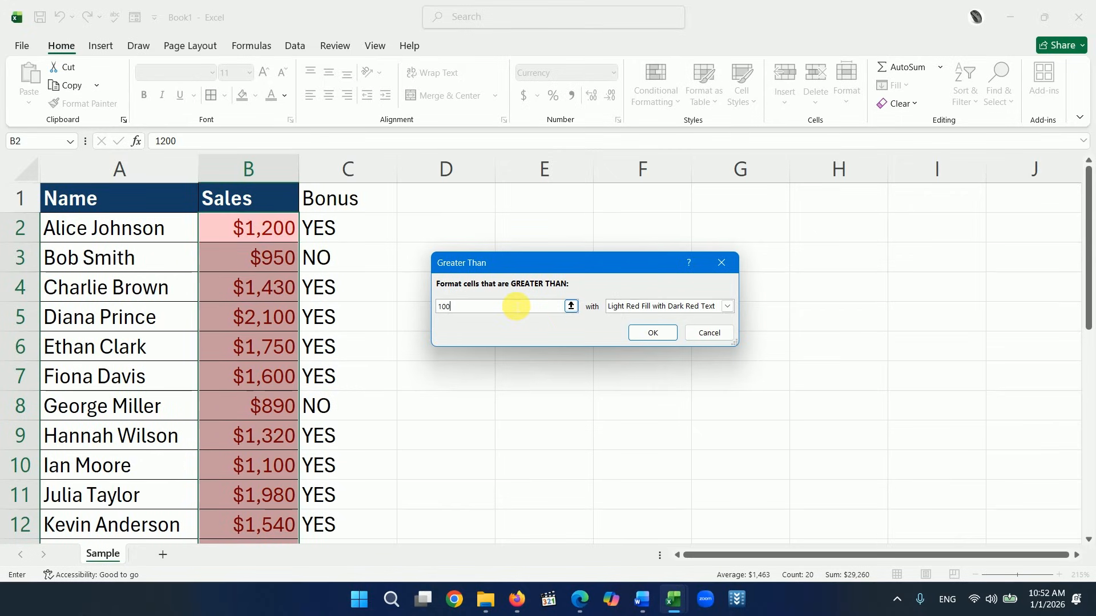
type("0")
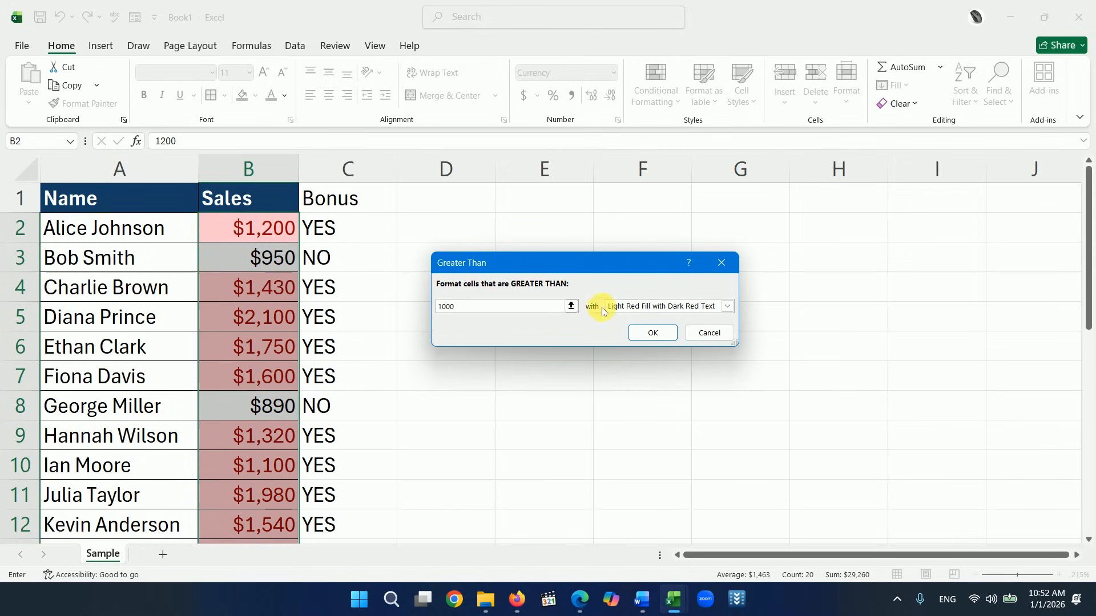
left_click(726, 308)
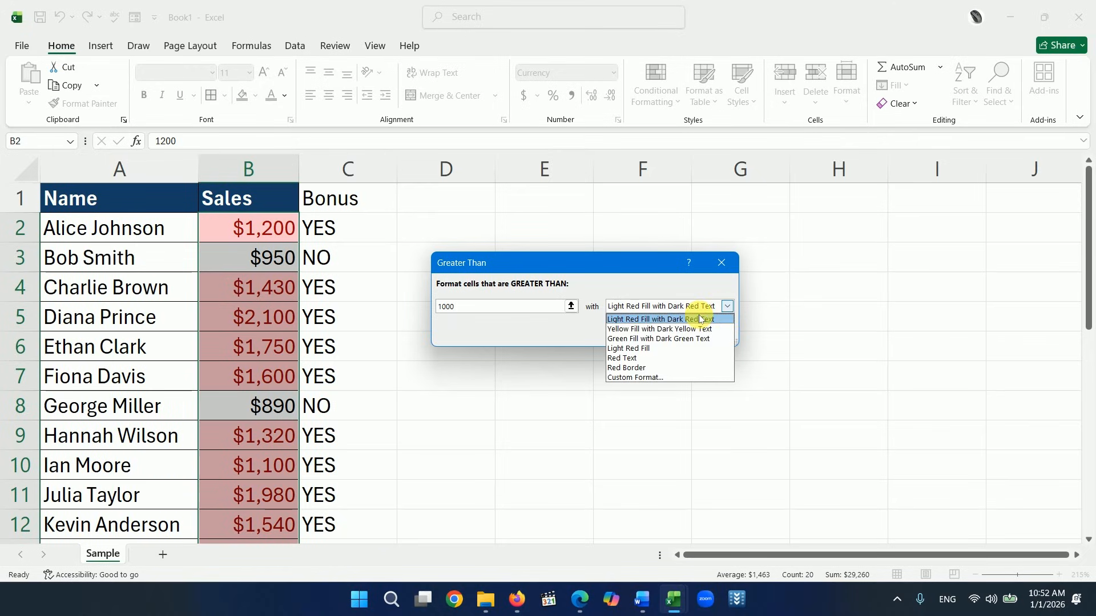
left_click(626, 339)
left_click(653, 333)
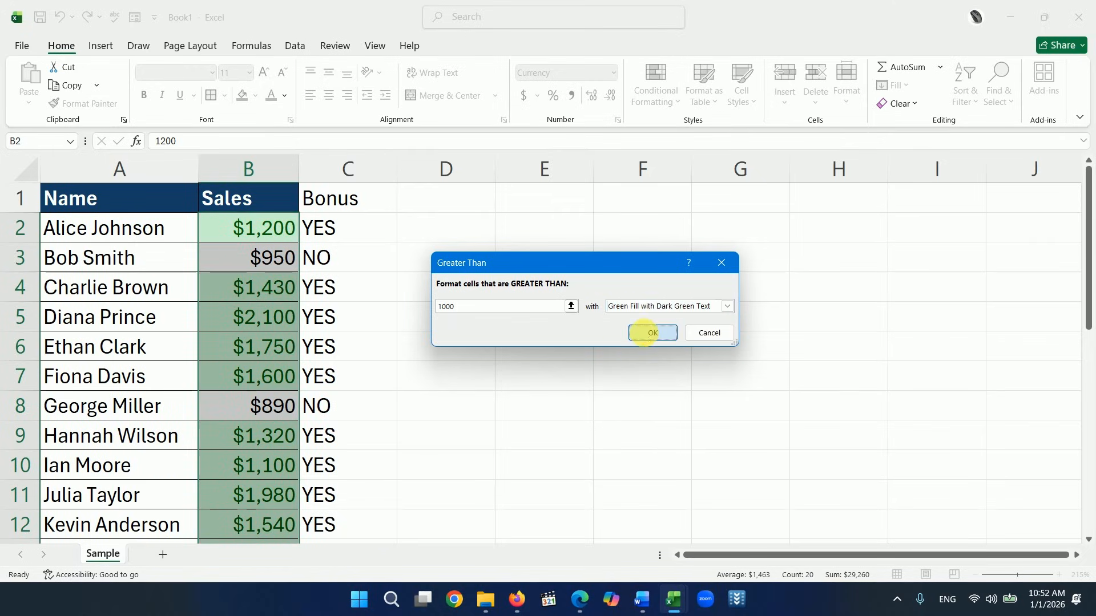
scroll(286, 331, "down", 1)
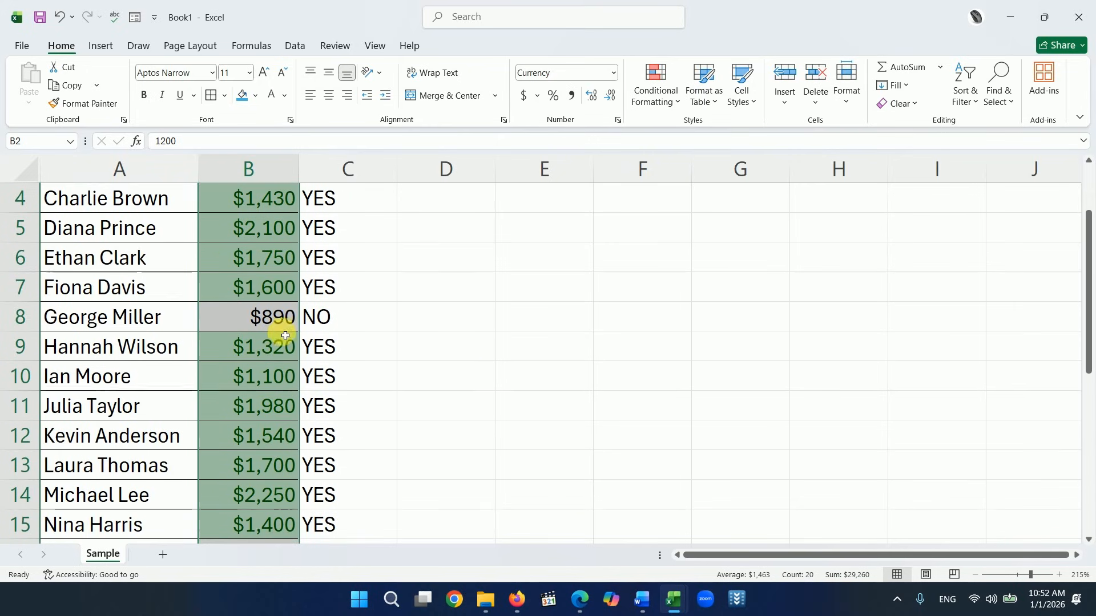
scroll(285, 336, "up", 1)
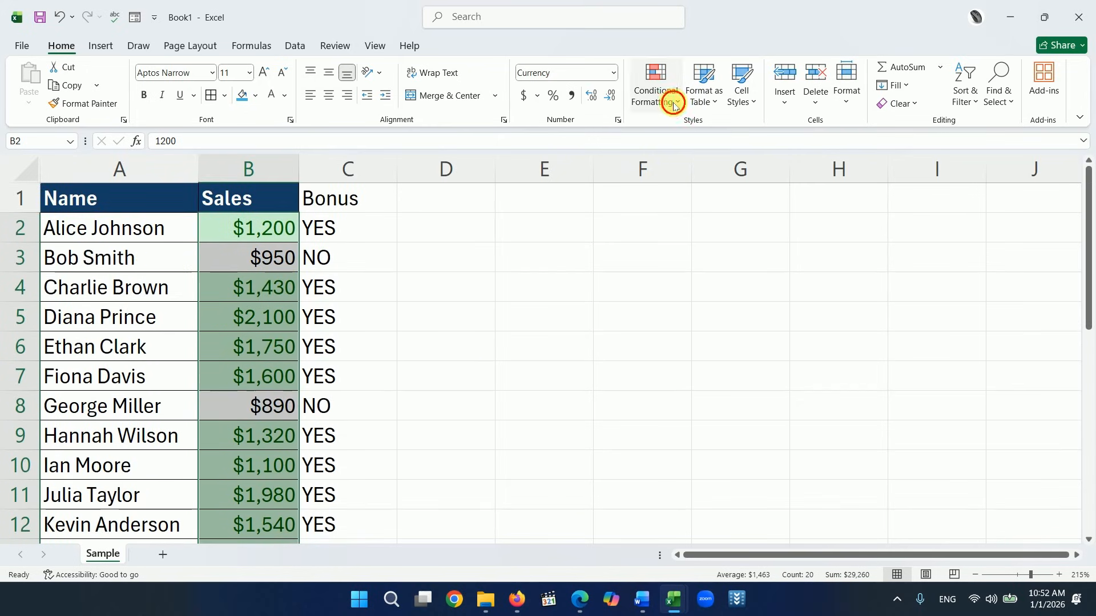
Clear the conditional formatting rules from the entire sheet.
left_click(674, 104)
mouse_move(672, 301)
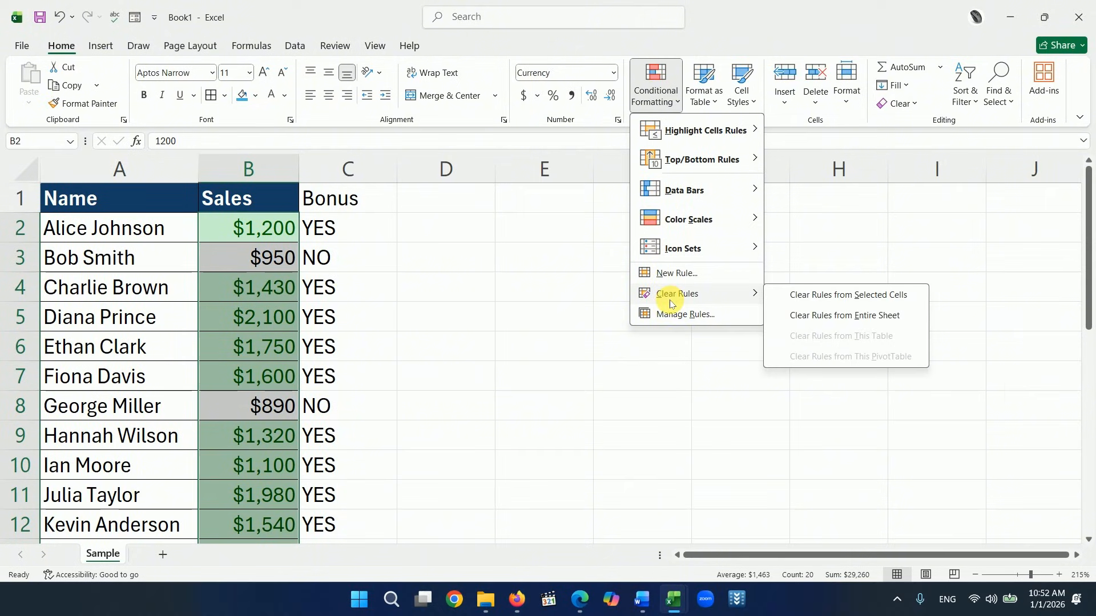
left_click(841, 317)
left_click(519, 352)
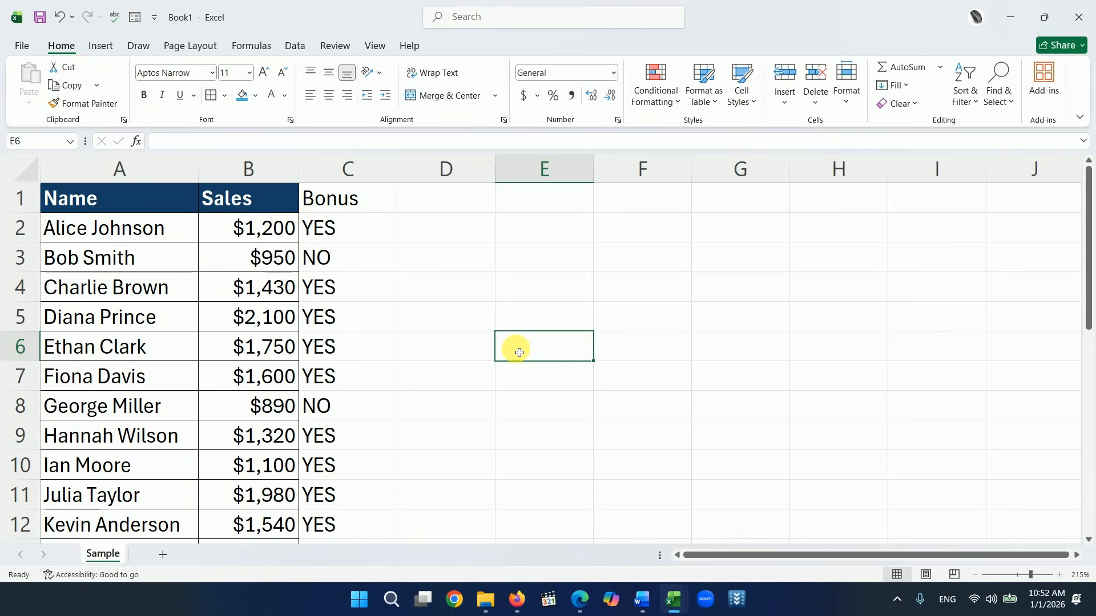
Create linked headers for a lookup area with the formulas =A1 in cell D1 and =B1 in cell E1.
left_click(464, 207)
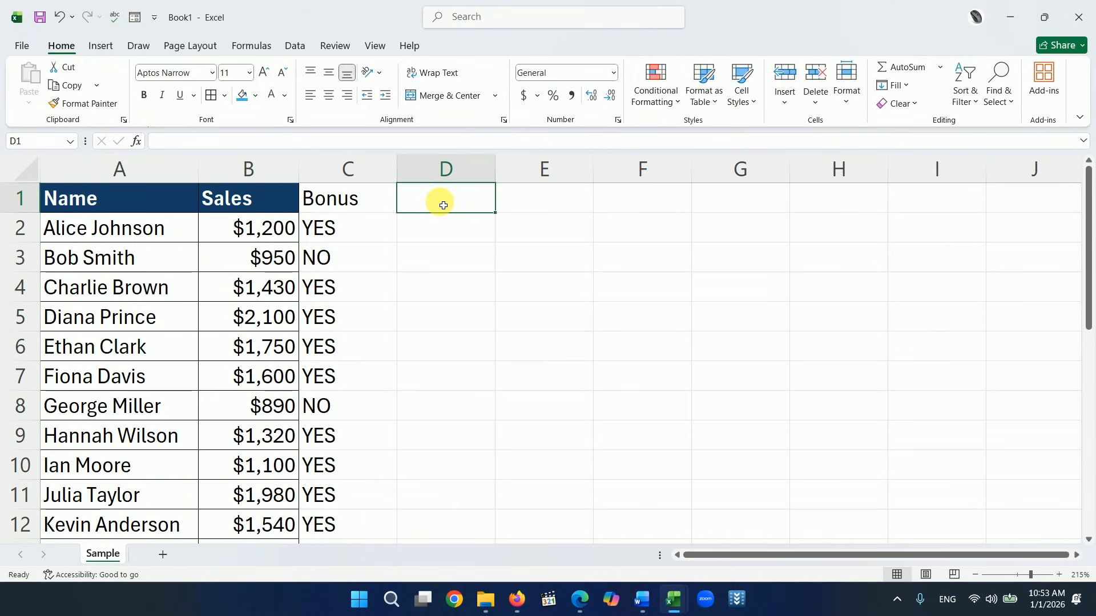
left_click(540, 208)
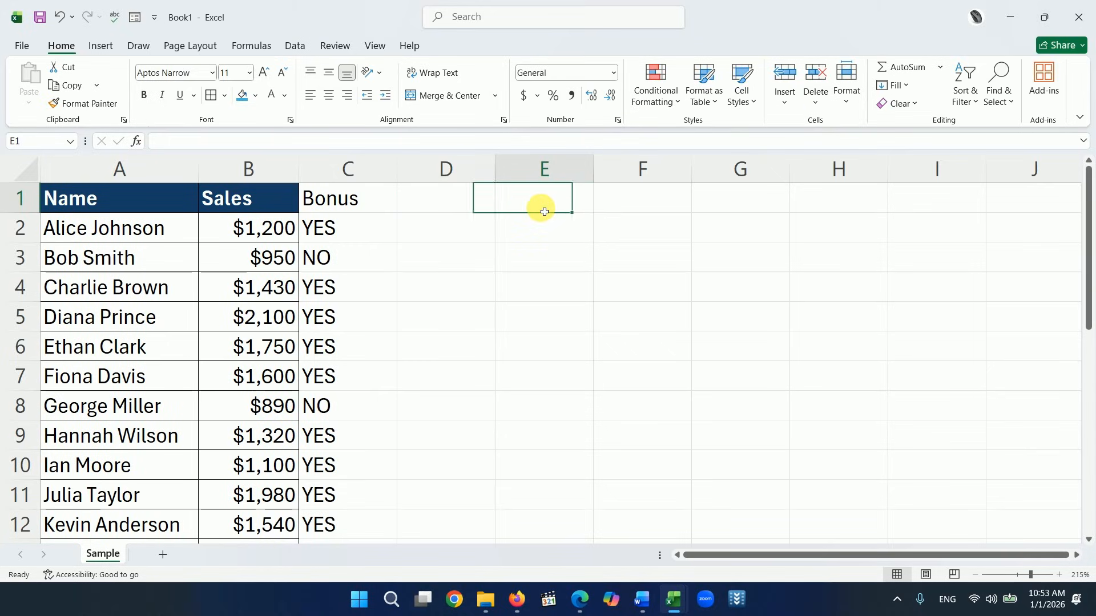
left_click(440, 204)
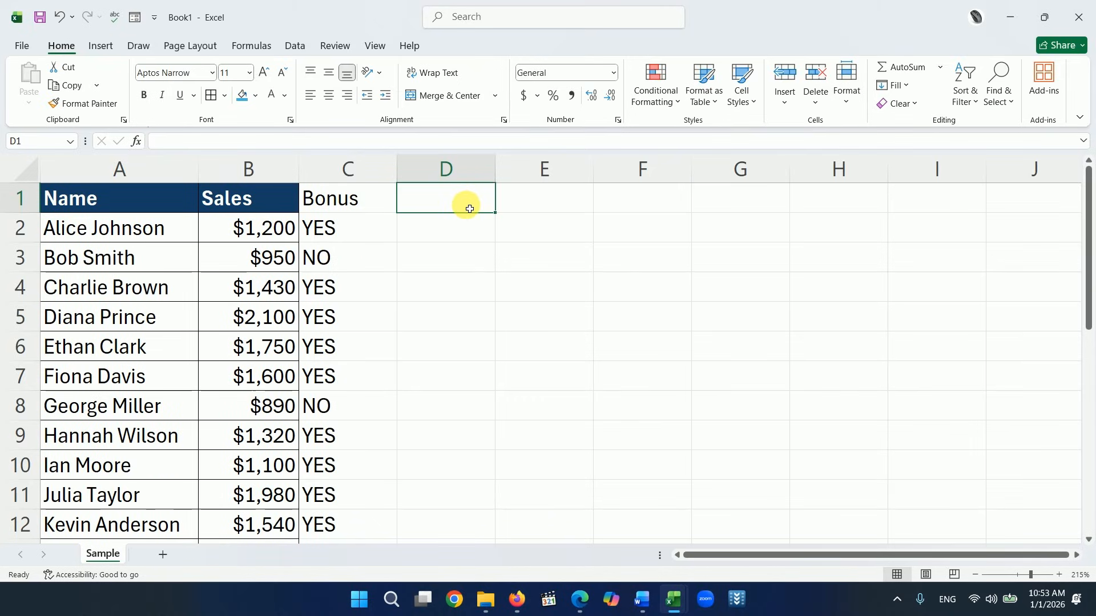
type("=")
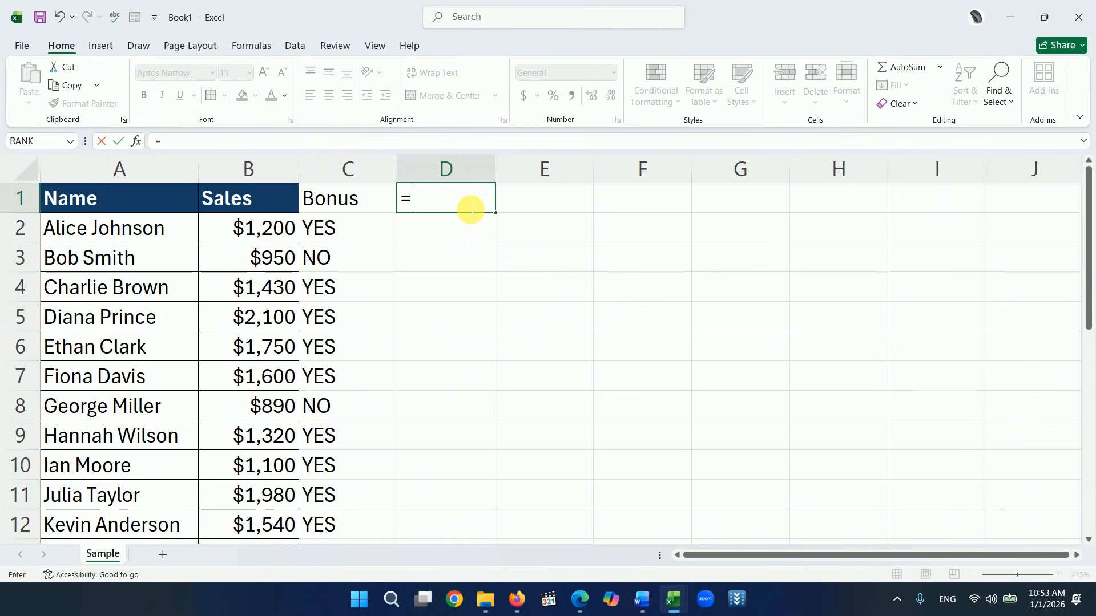
left_click(147, 196)
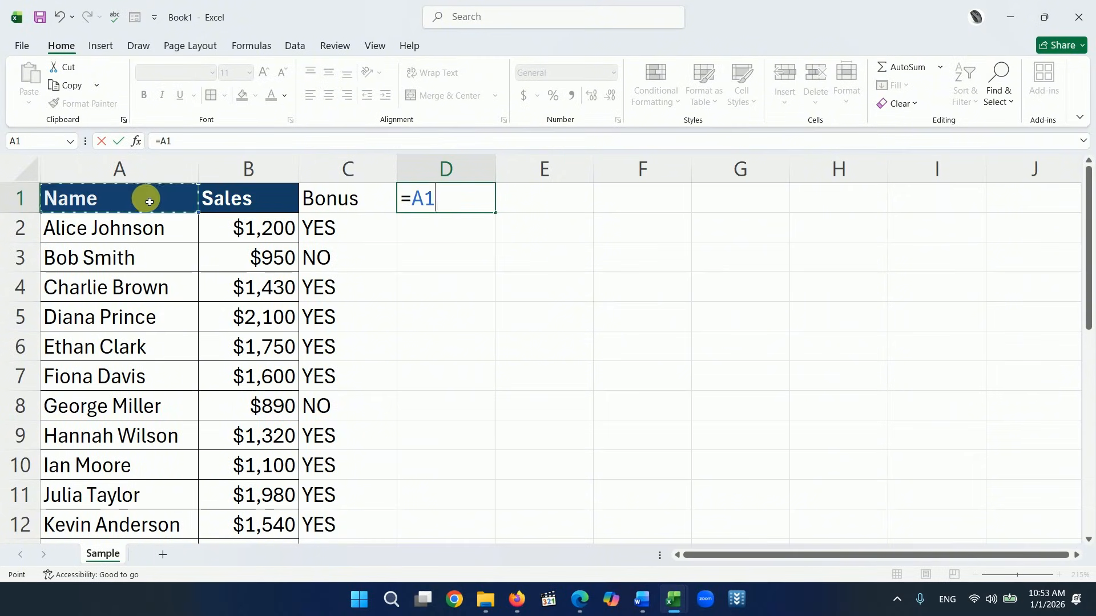
key("Return")
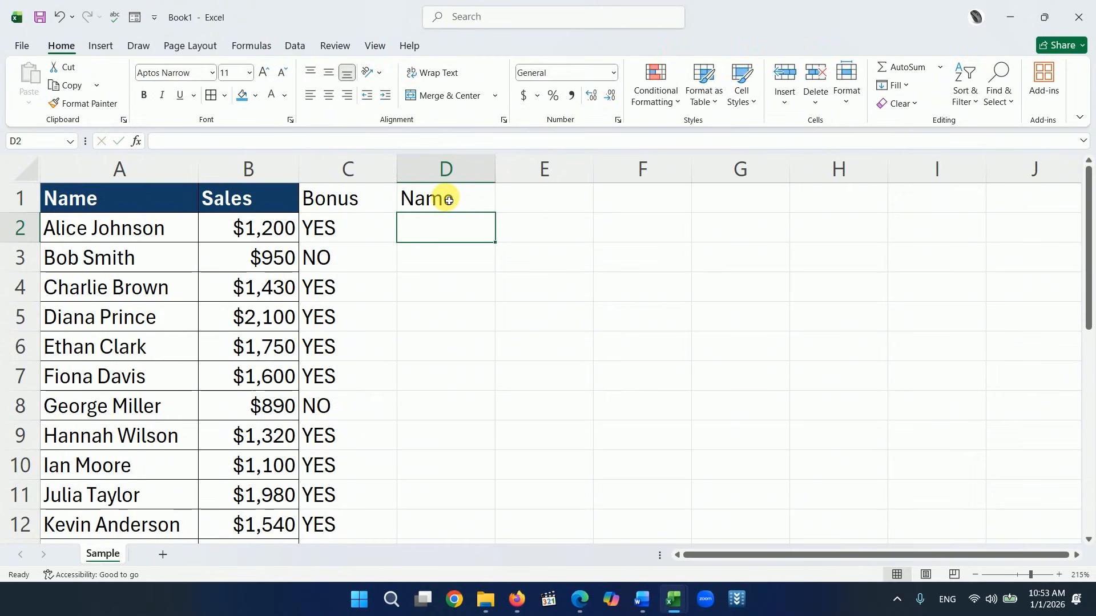
left_click(532, 205)
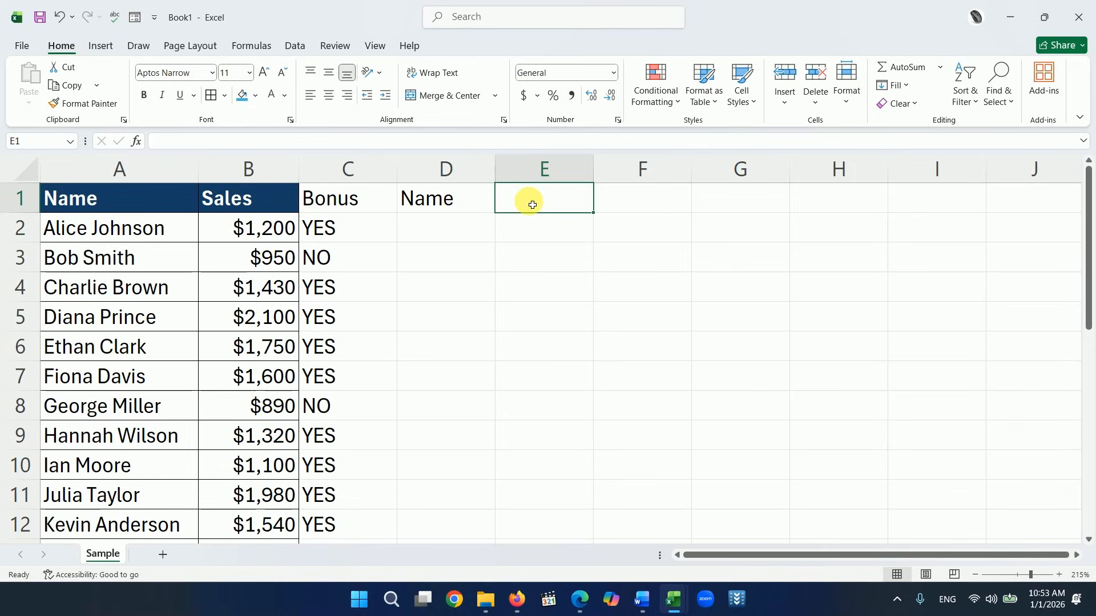
type("=")
left_click(272, 201)
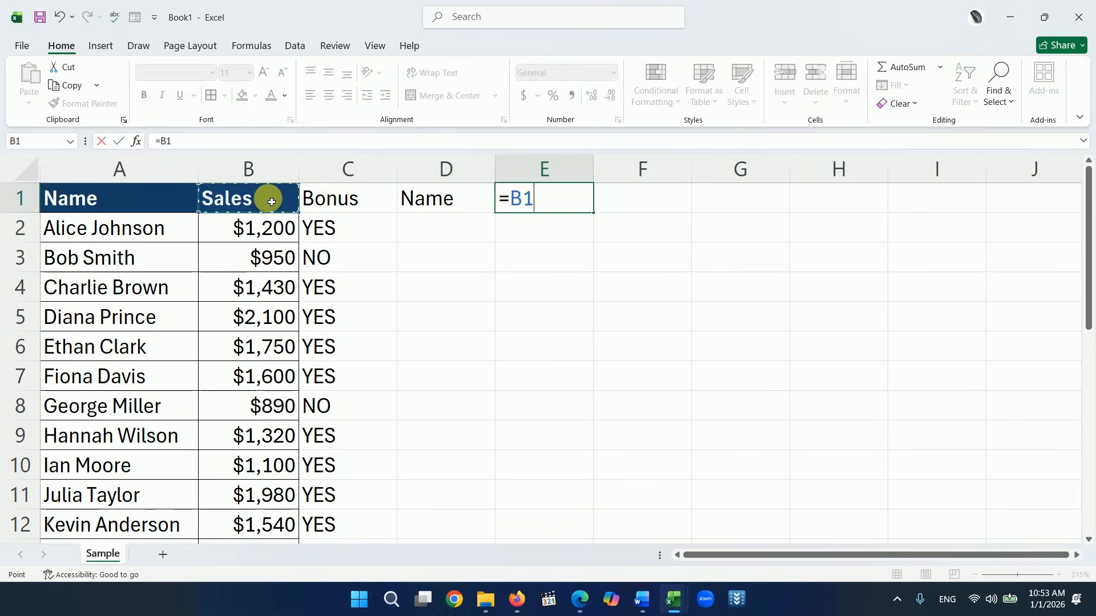
key("Return")
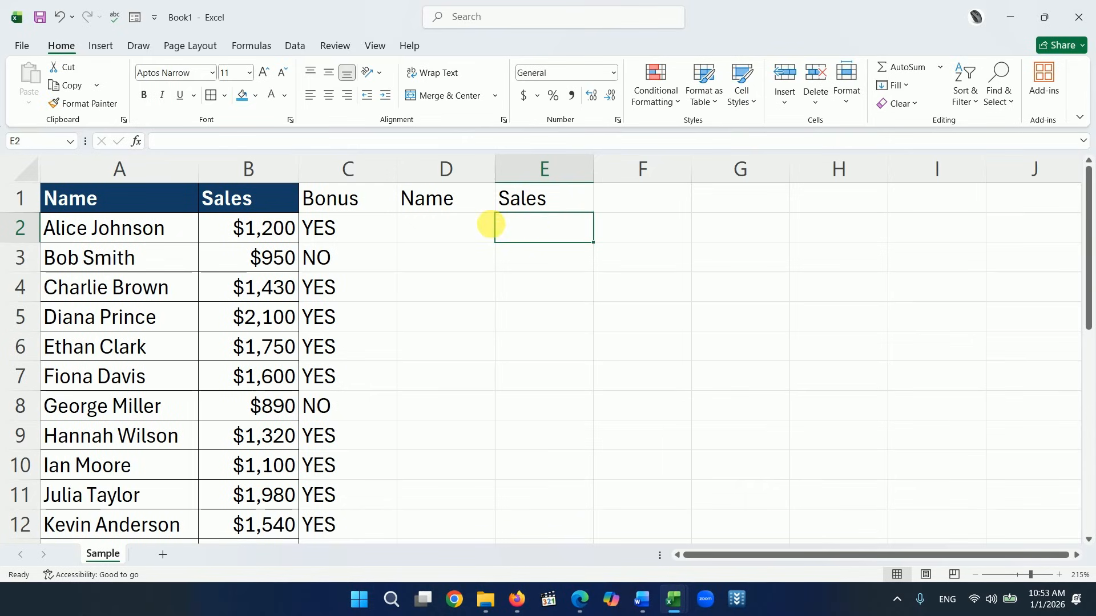
Link cell D2 to the first name with the formula =A2 and fit column D to its contents.
left_click(474, 225)
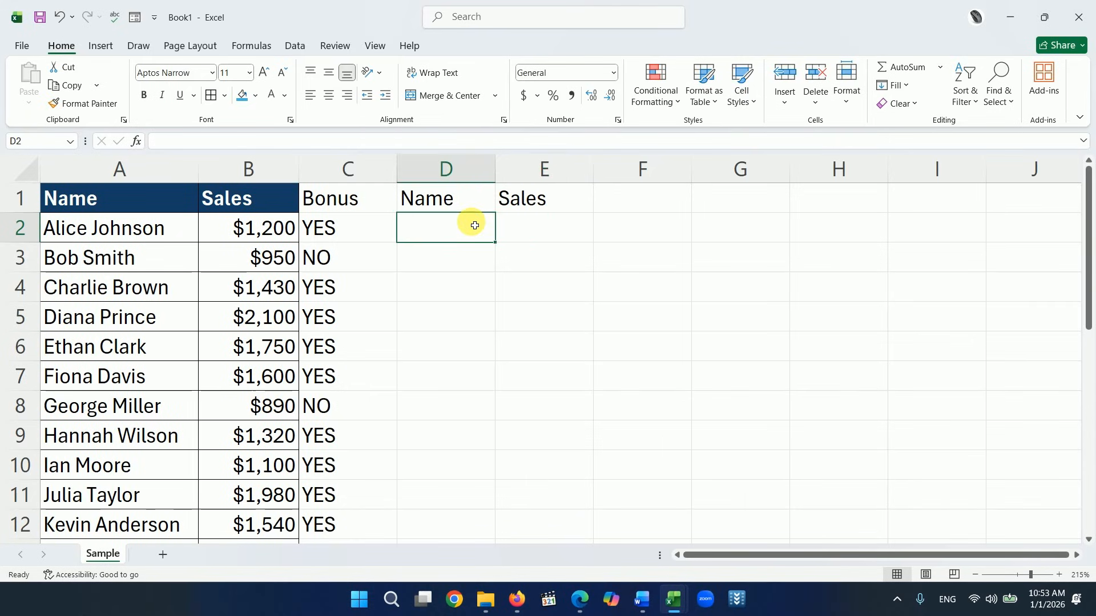
type("=")
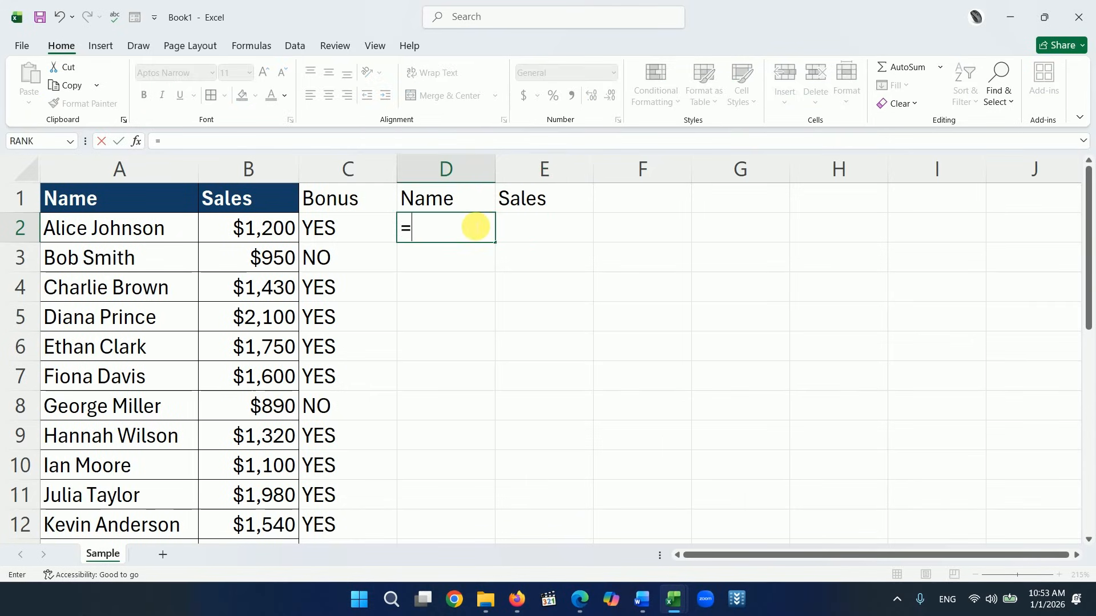
left_click(153, 234)
key("Return")
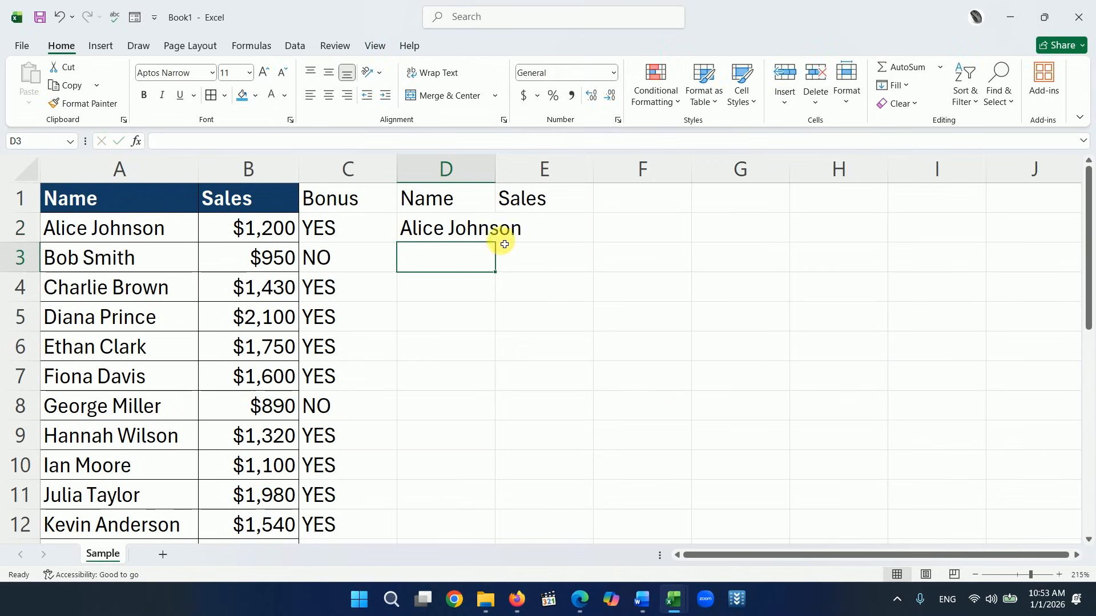
double_click(500, 180)
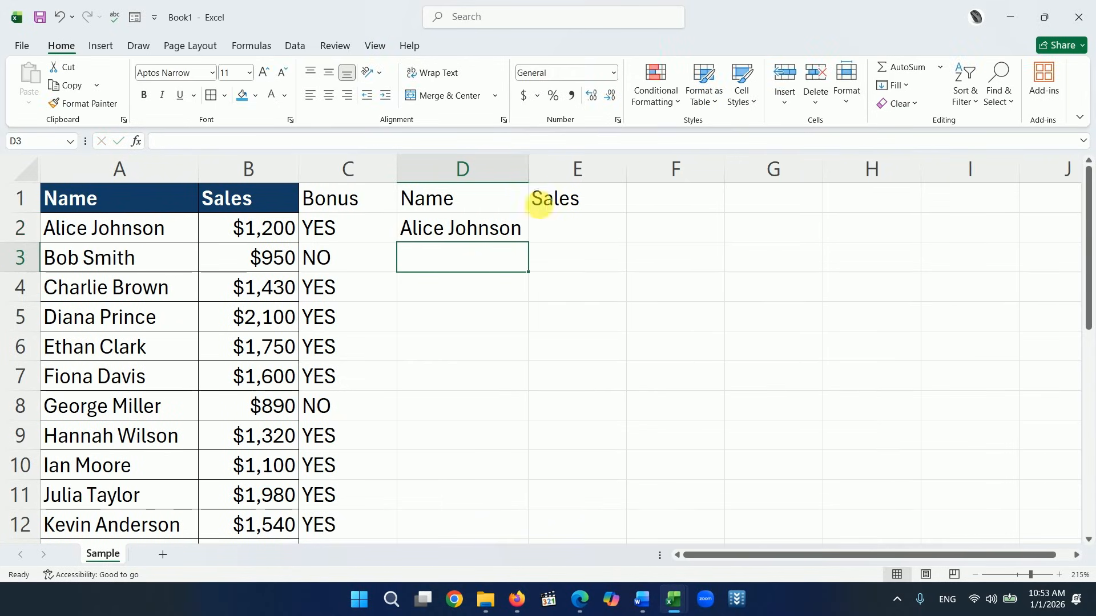
Look up the sales for the name in D2 by entering =VLOOKUP(D2,A2:B21,2,FALSE) in cell E2.
left_click(557, 234)
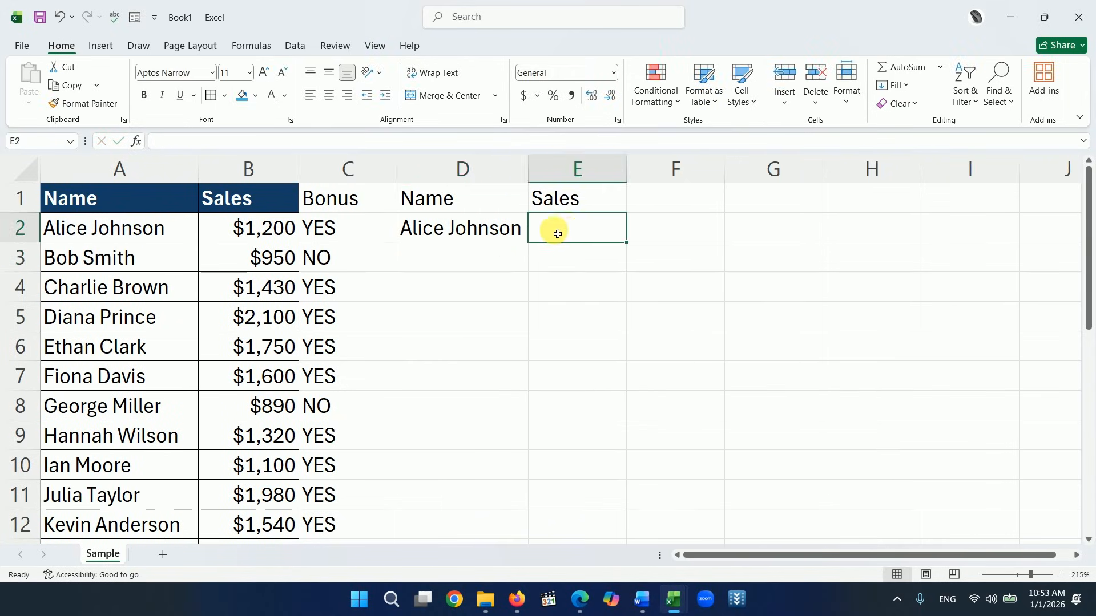
left_click(448, 230)
left_click(570, 233)
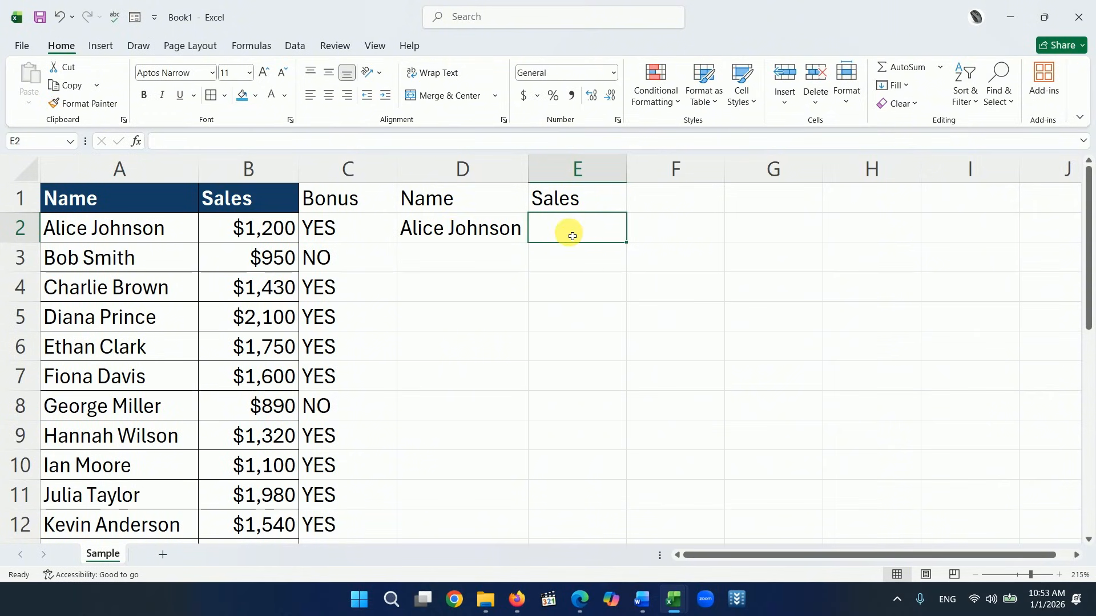
type("=VL")
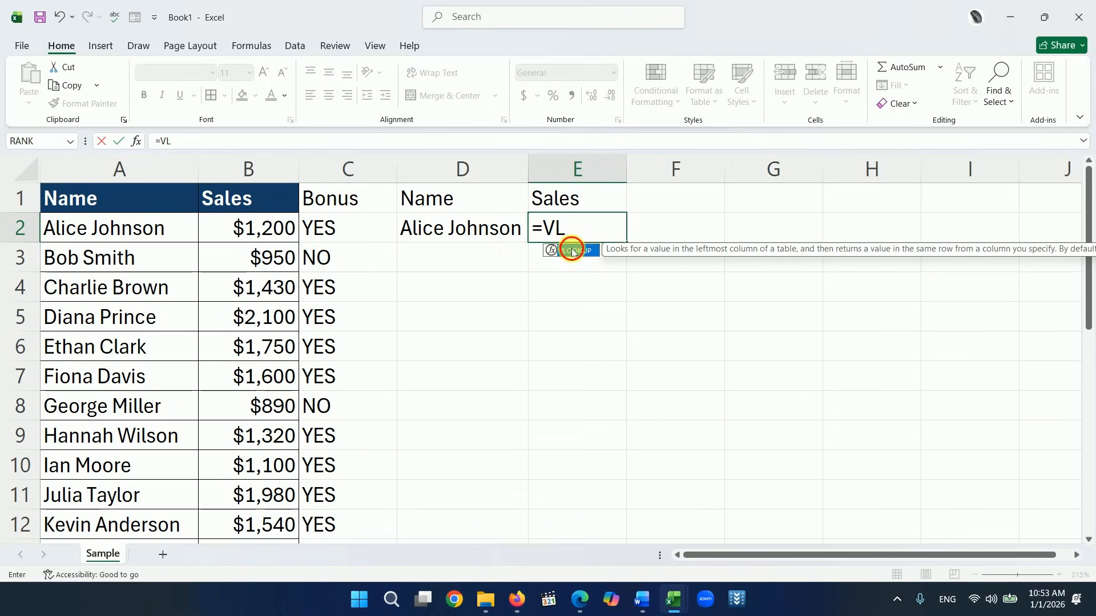
double_click(572, 251)
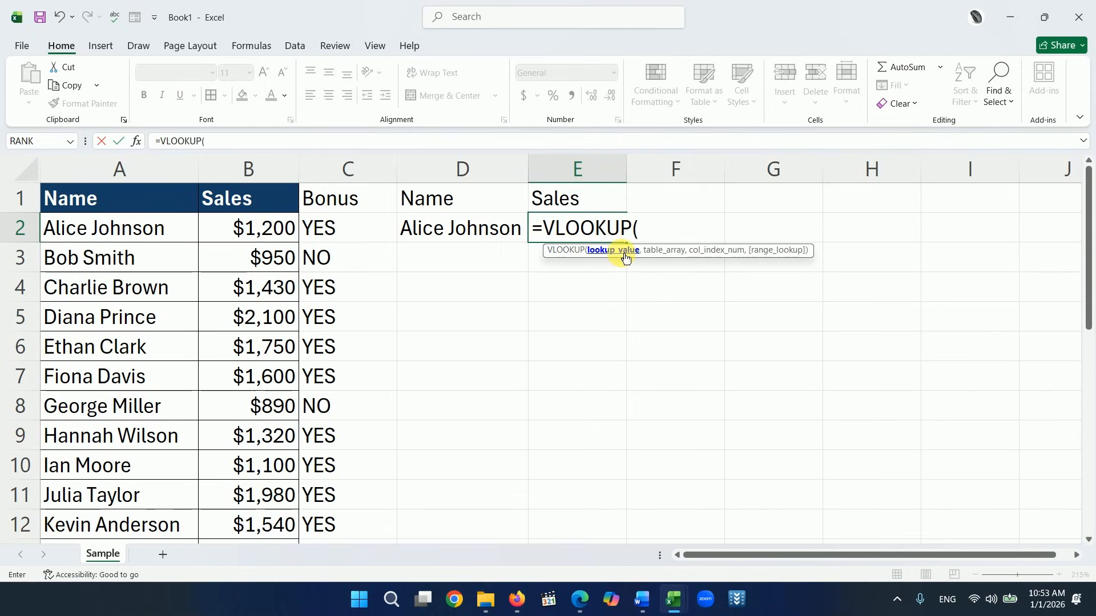
left_click(460, 234)
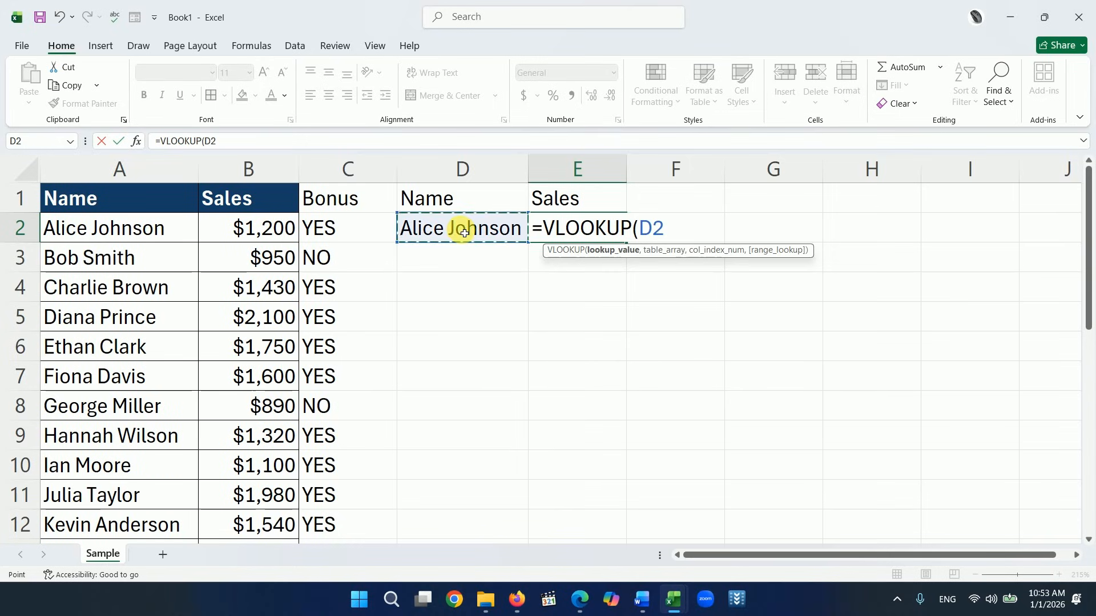
type(",")
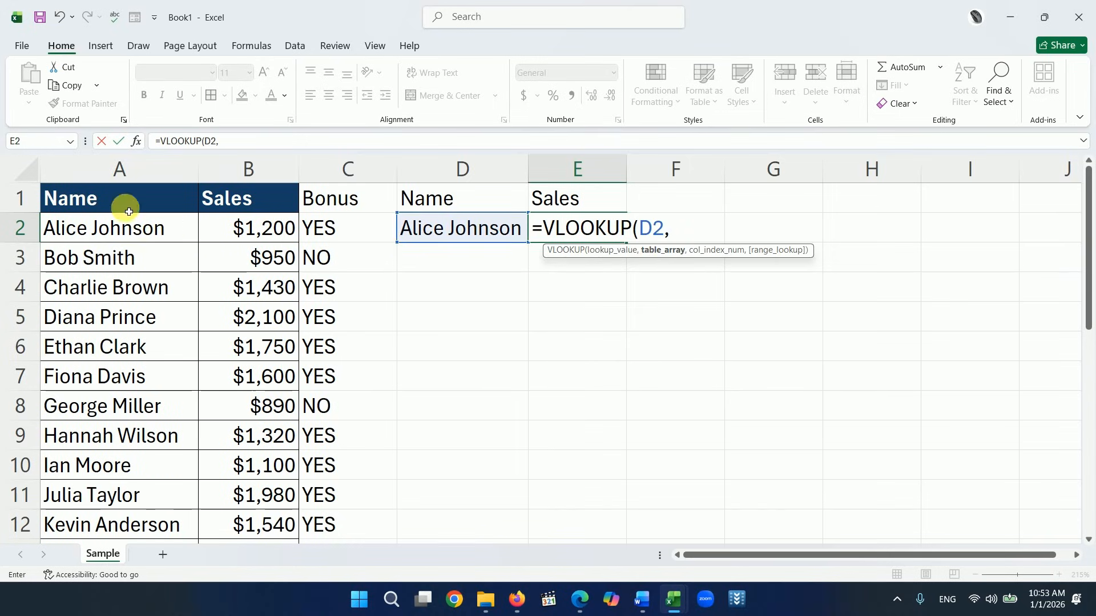
left_click_drag(61, 225, 244, 377)
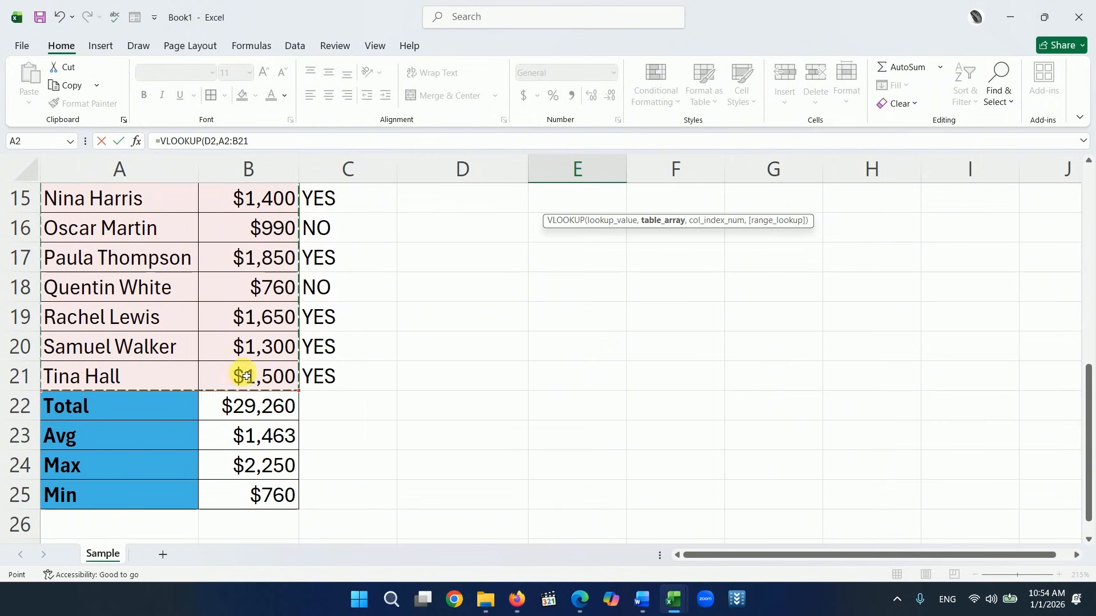
scroll(255, 349, "up", 5)
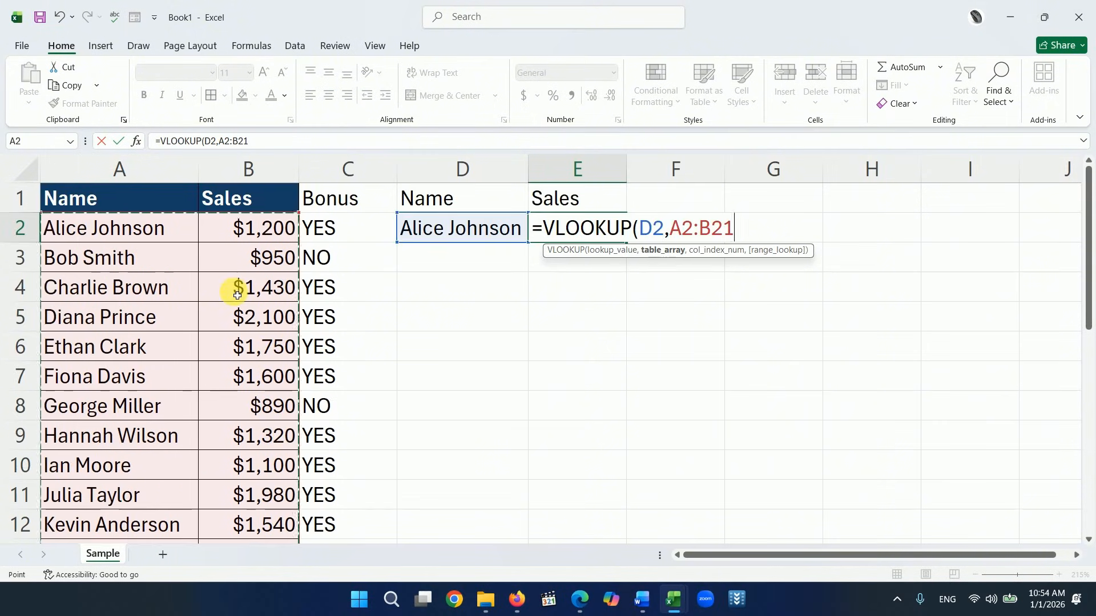
type(",")
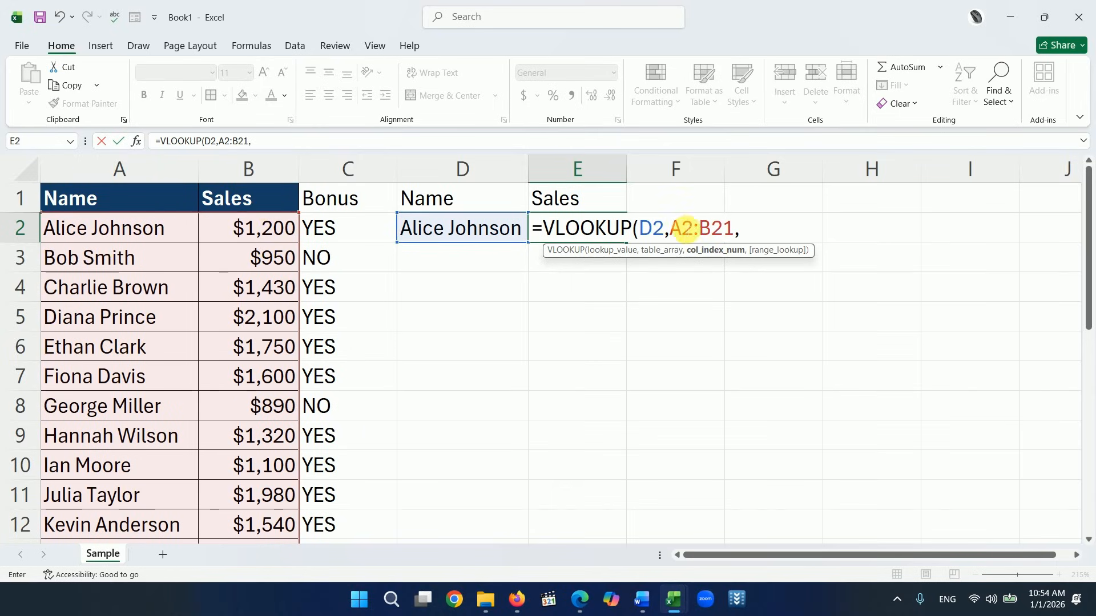
type("2,")
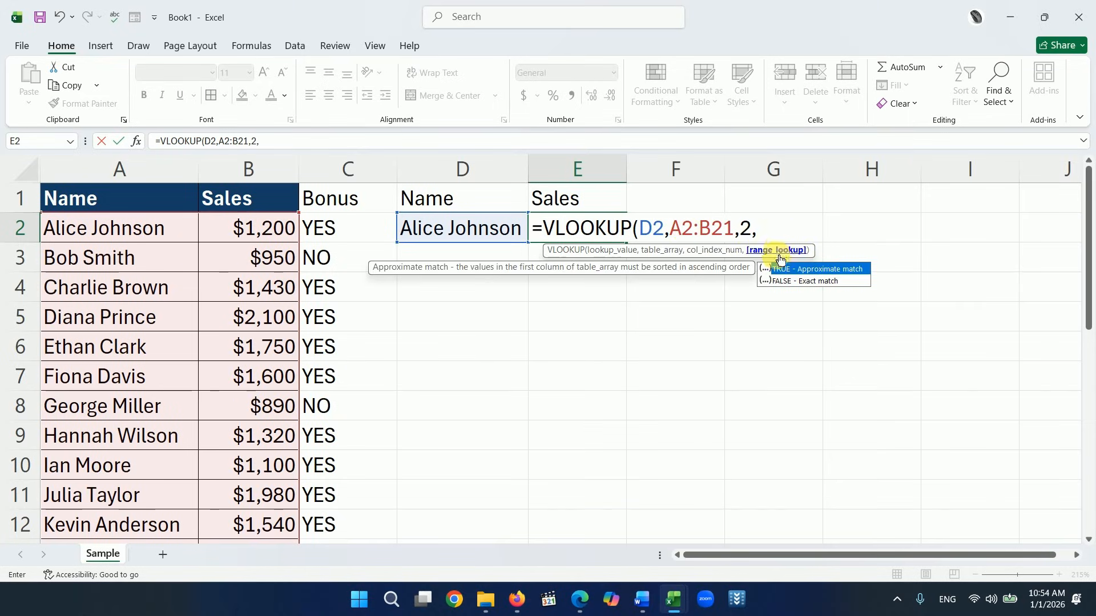
double_click(795, 287)
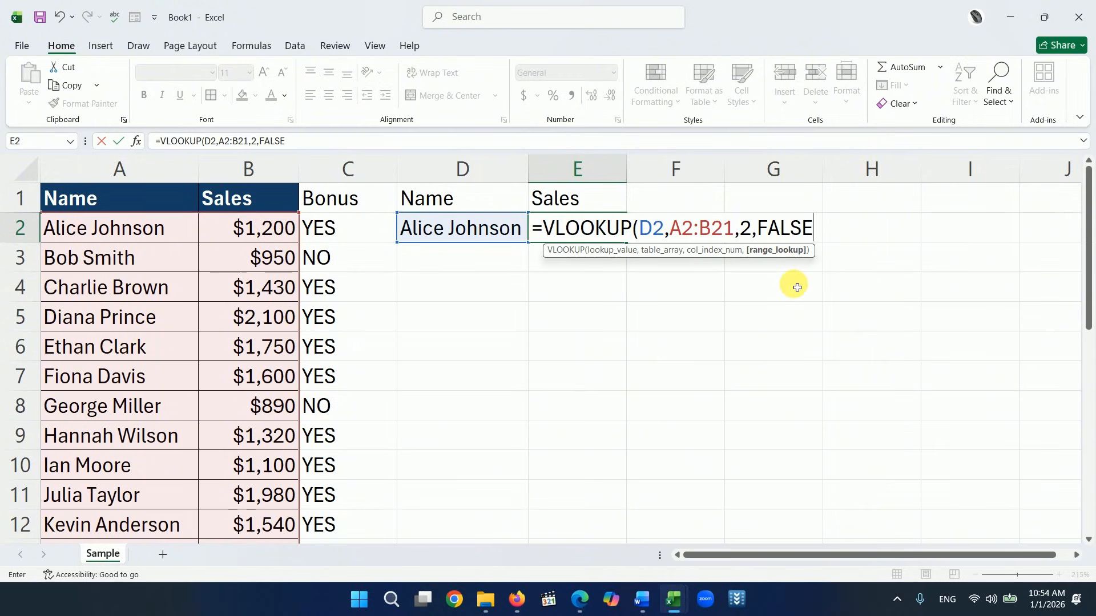
type(")")
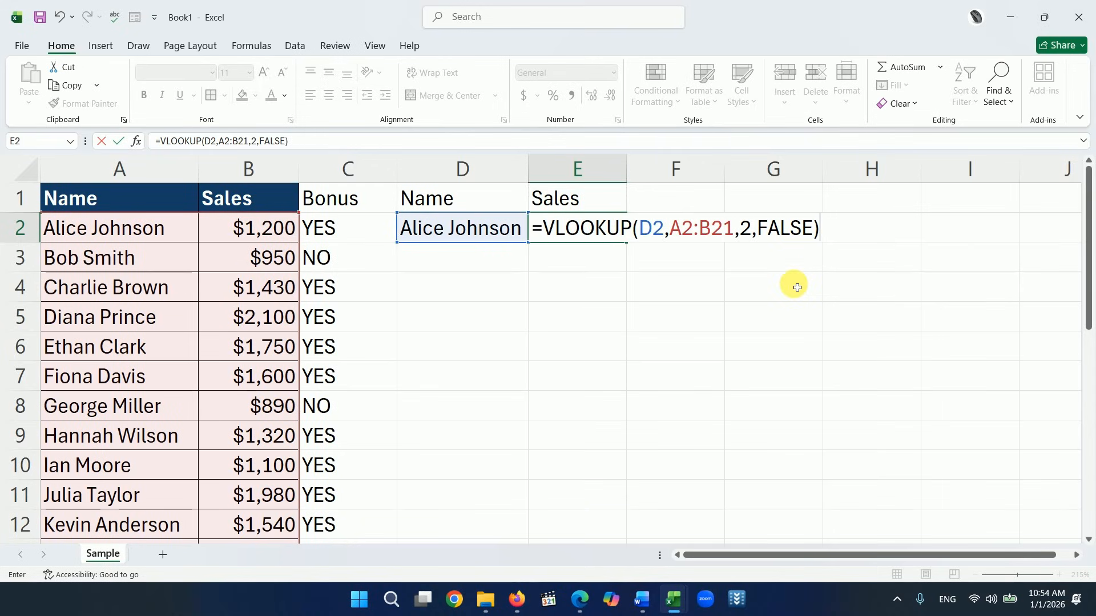
key("Return")
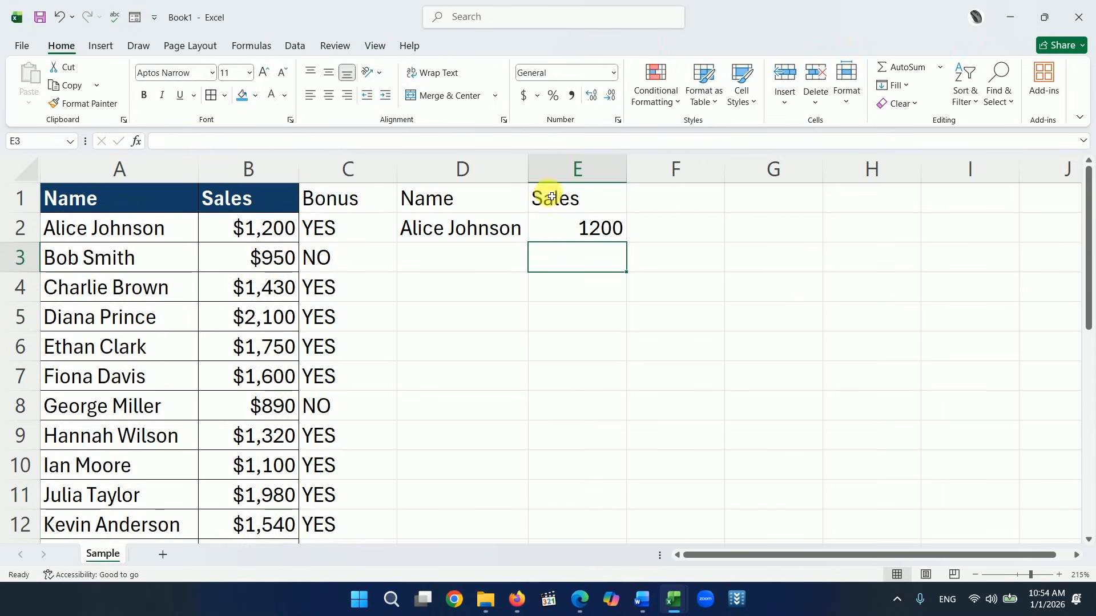
left_click(597, 229)
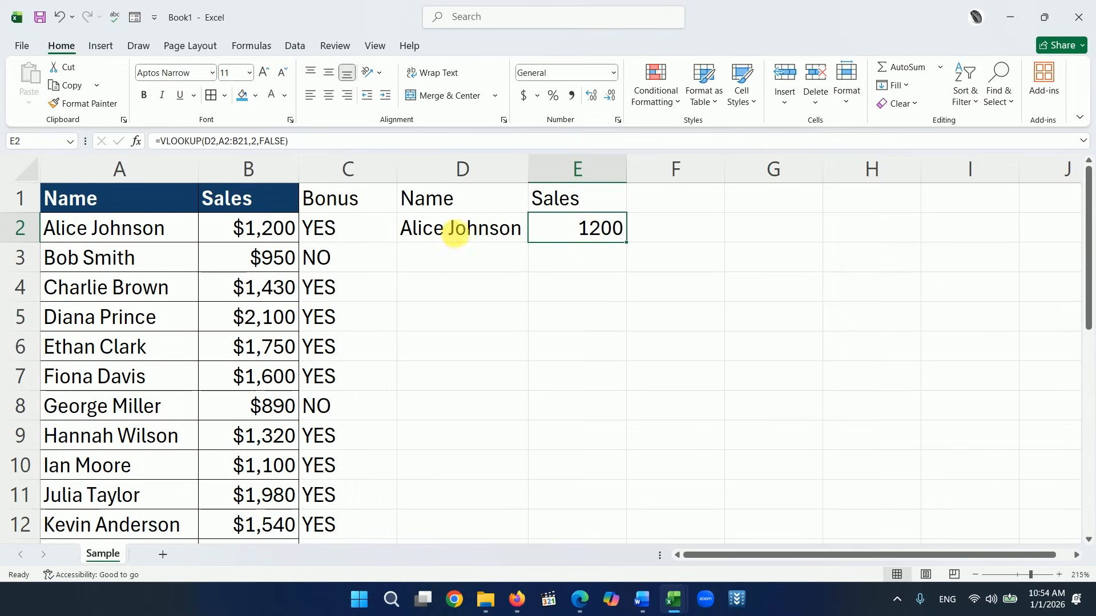
Test the lookup by linking cell D2 to the second name with the formula =A3.
left_click(494, 241)
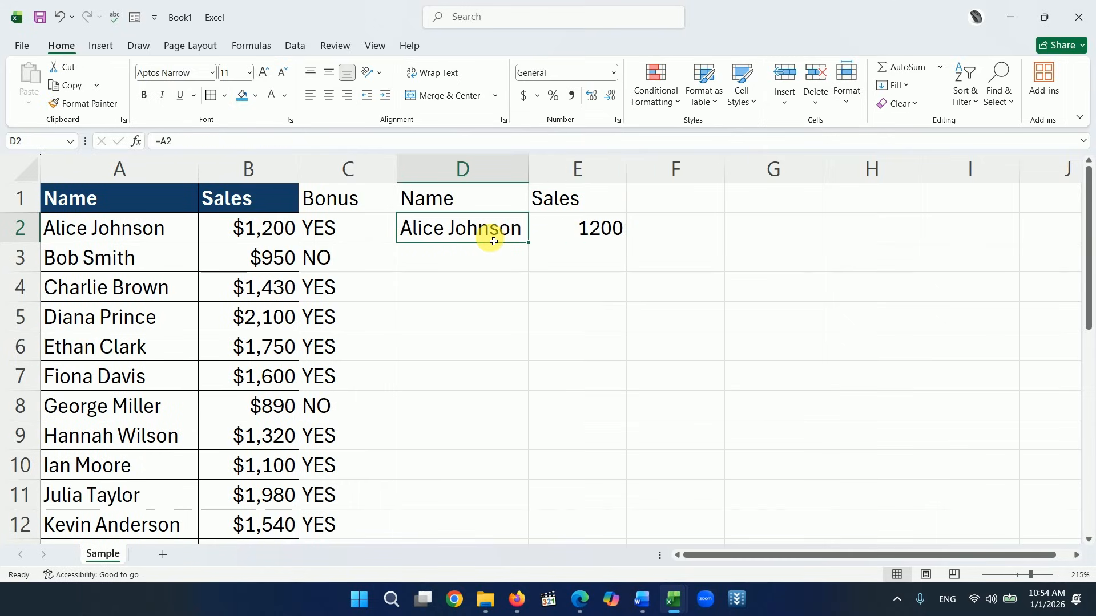
type("=")
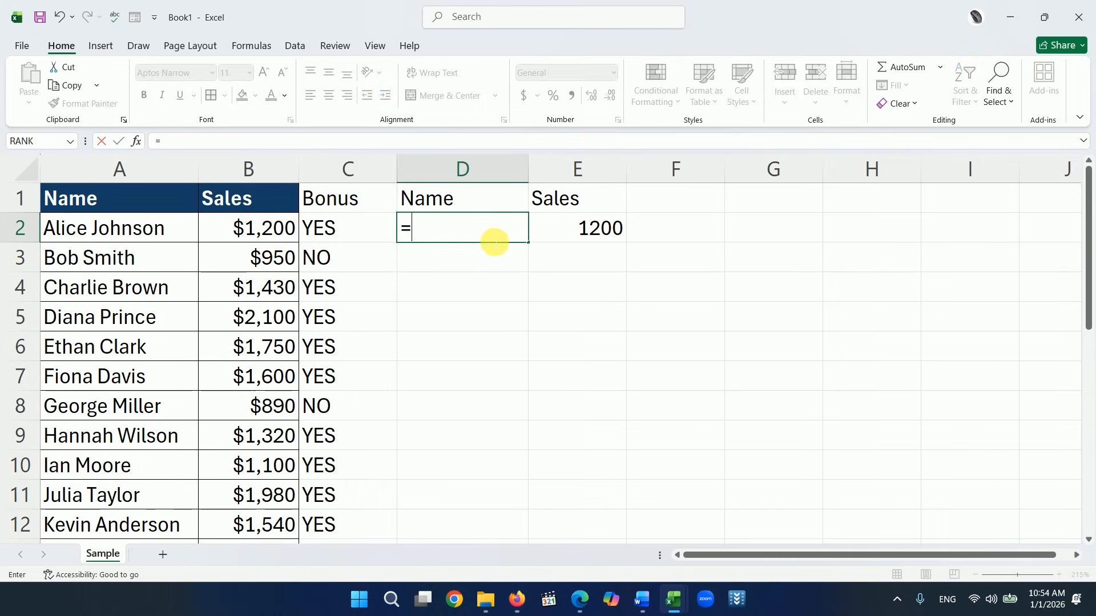
left_click(136, 260)
key("Return")
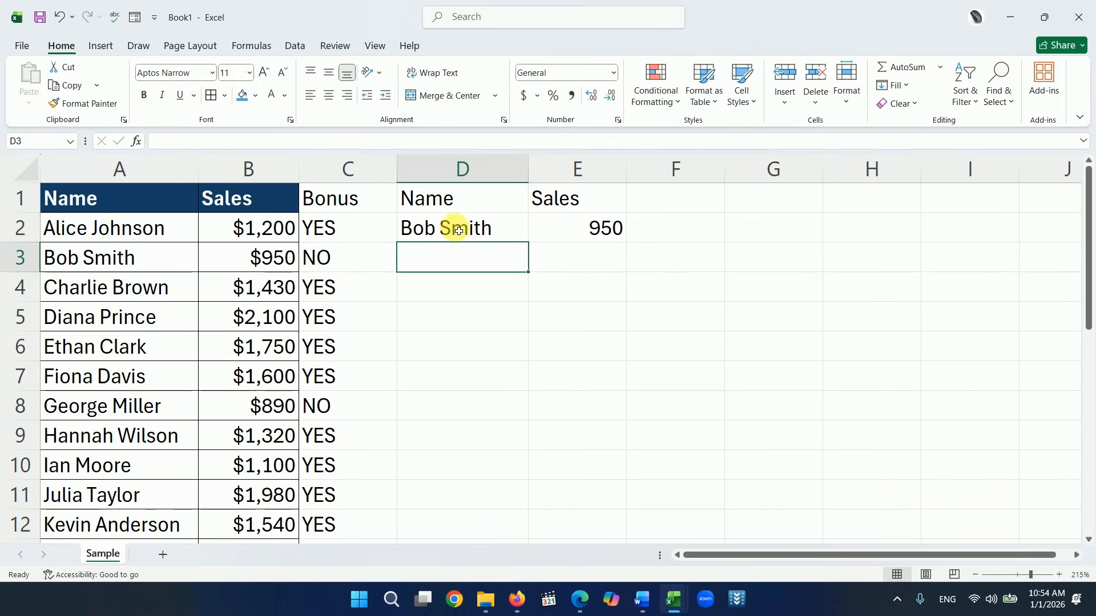
Replace the formula in D2 with the full name listed in A11, entered as text, and check the lookup in E2.
left_click(478, 233)
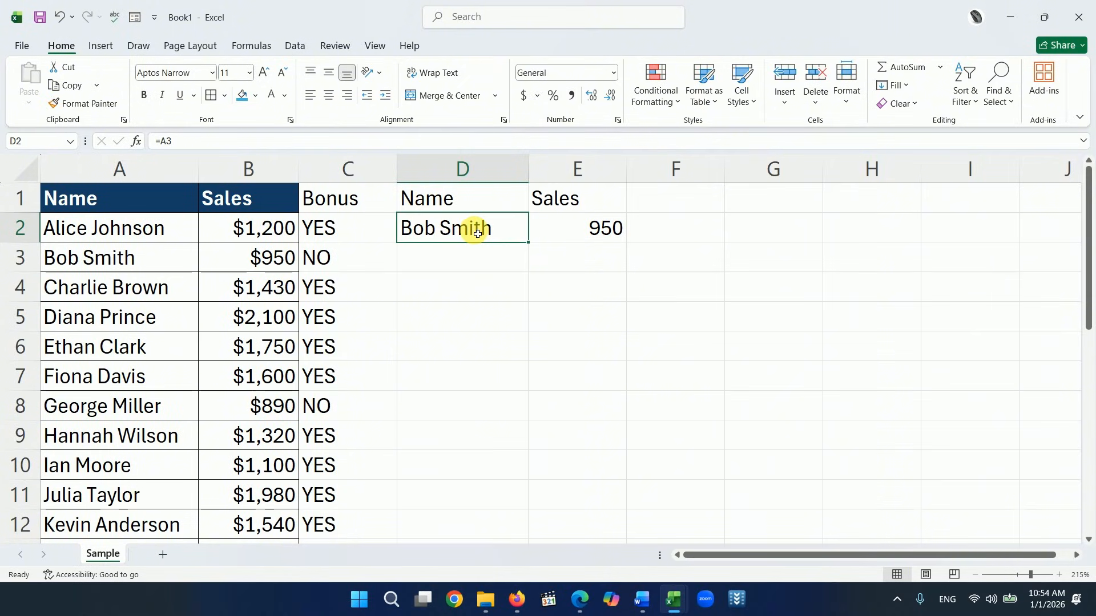
type("j")
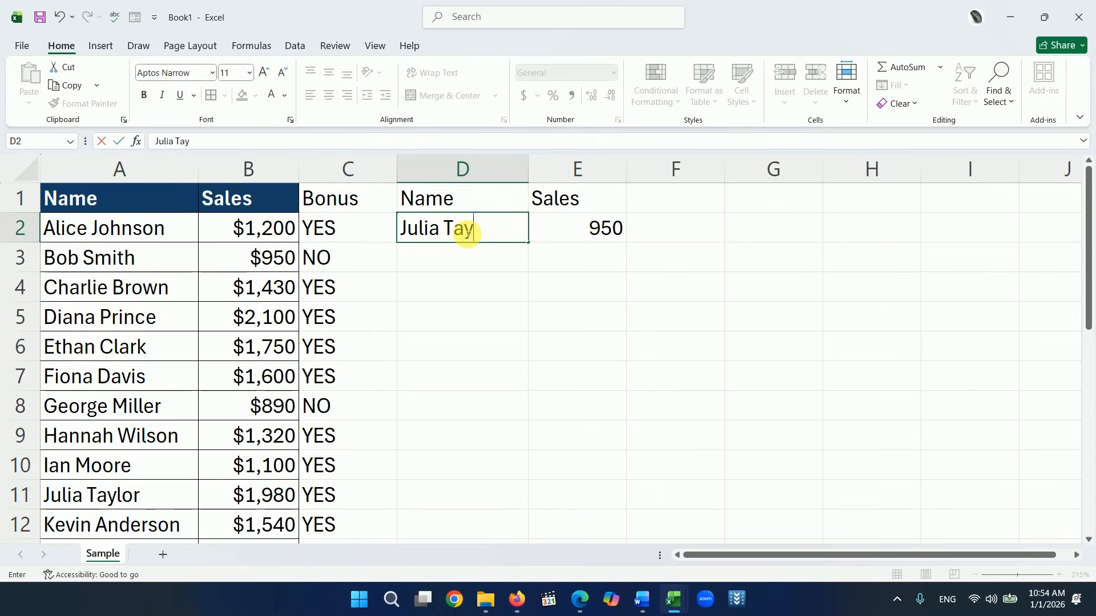
key("Return")
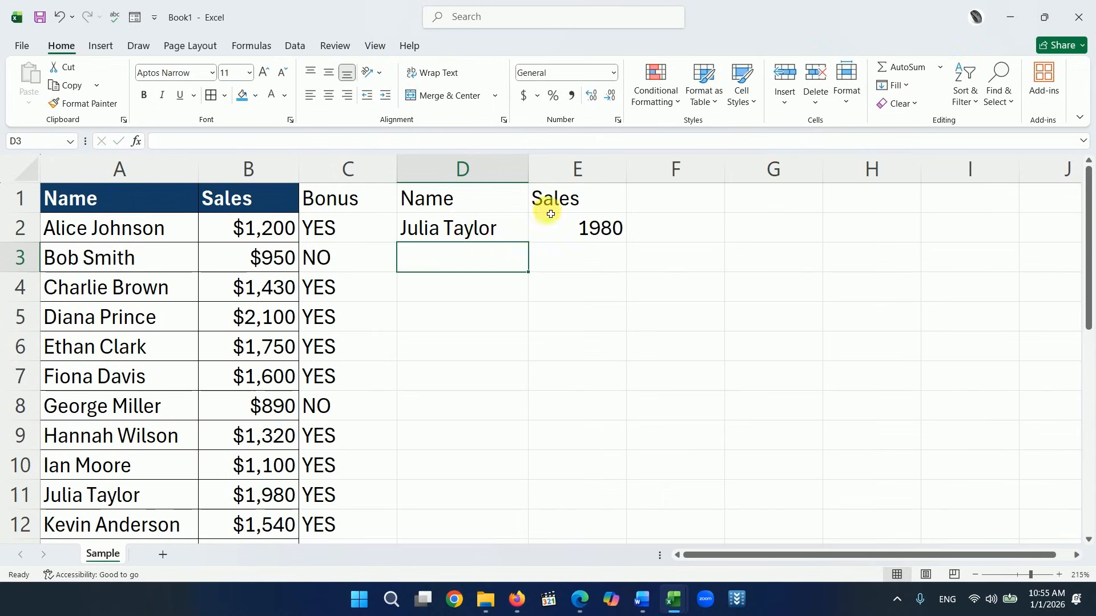
left_click(537, 235)
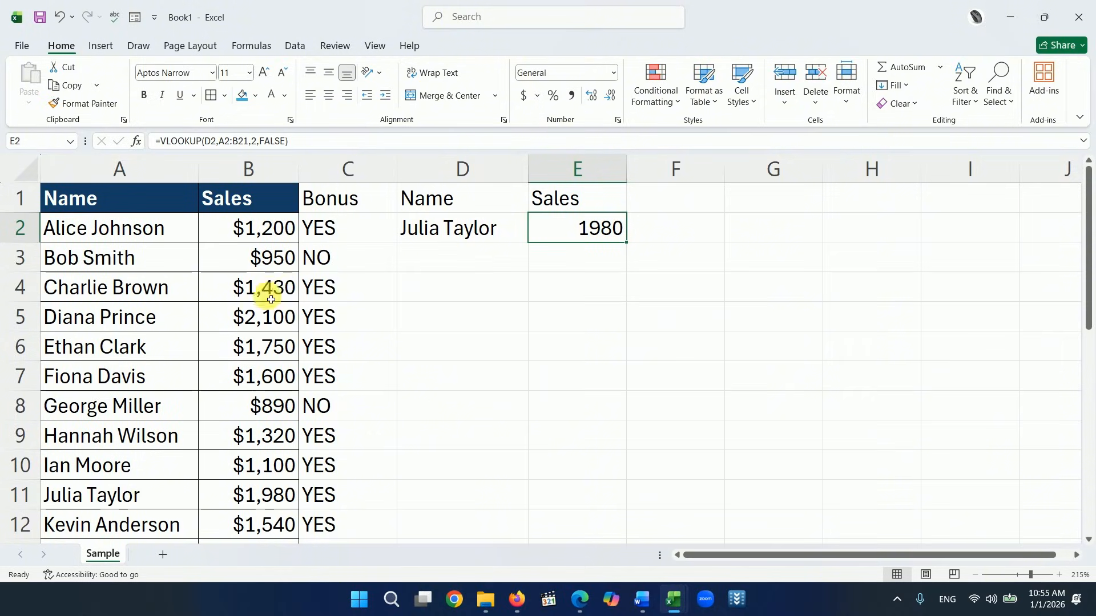
Save the workbook in the Documents folder on this PC as an Excel Workbook named sales.
left_click(21, 47)
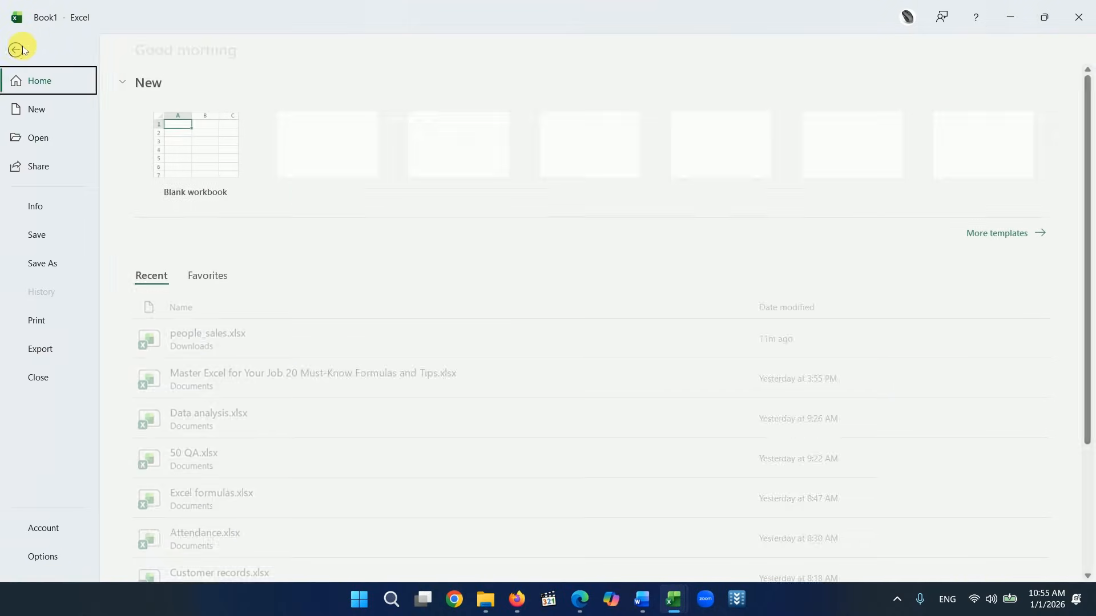
left_click(50, 271)
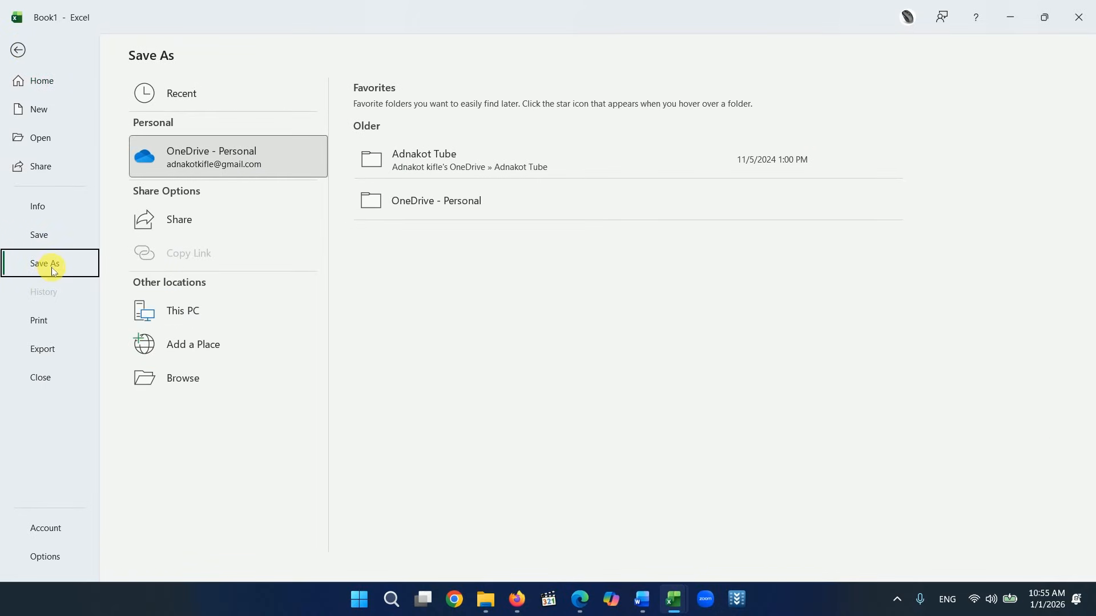
left_click(191, 318)
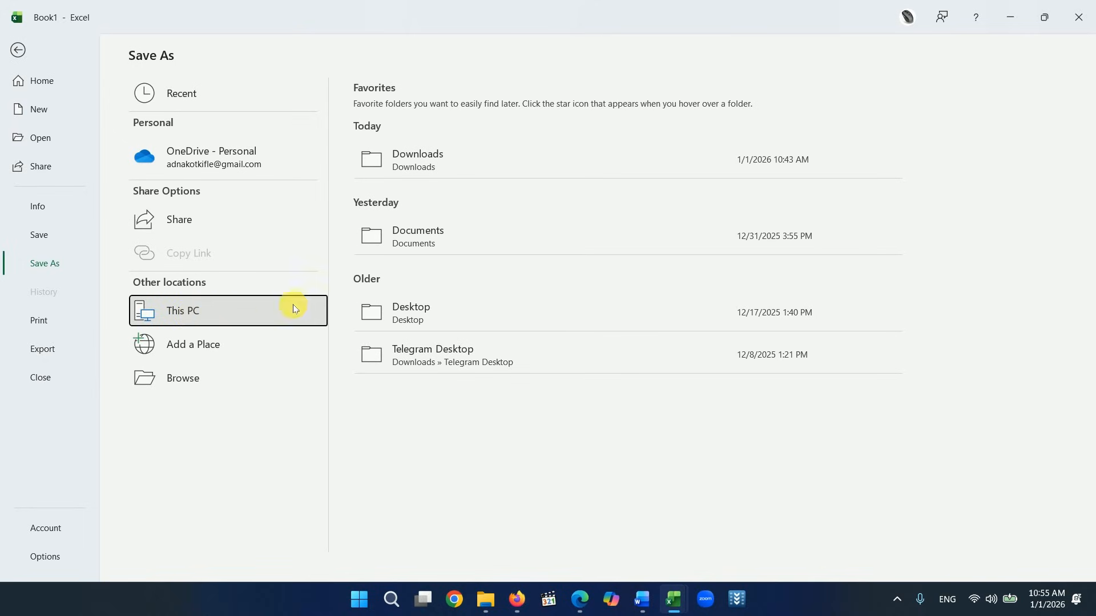
left_click(455, 247)
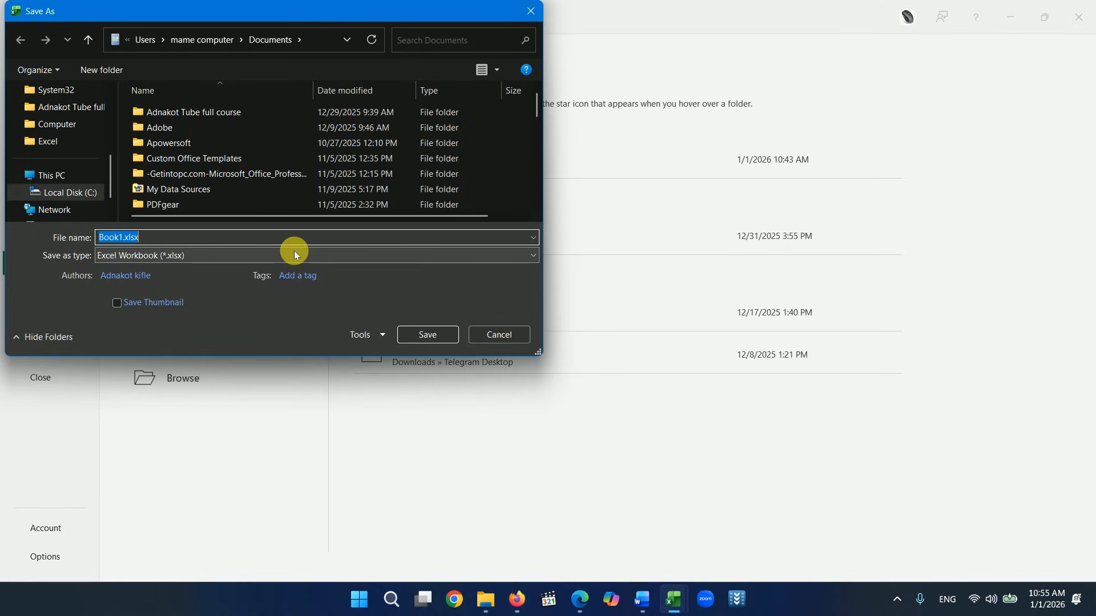
type("sales")
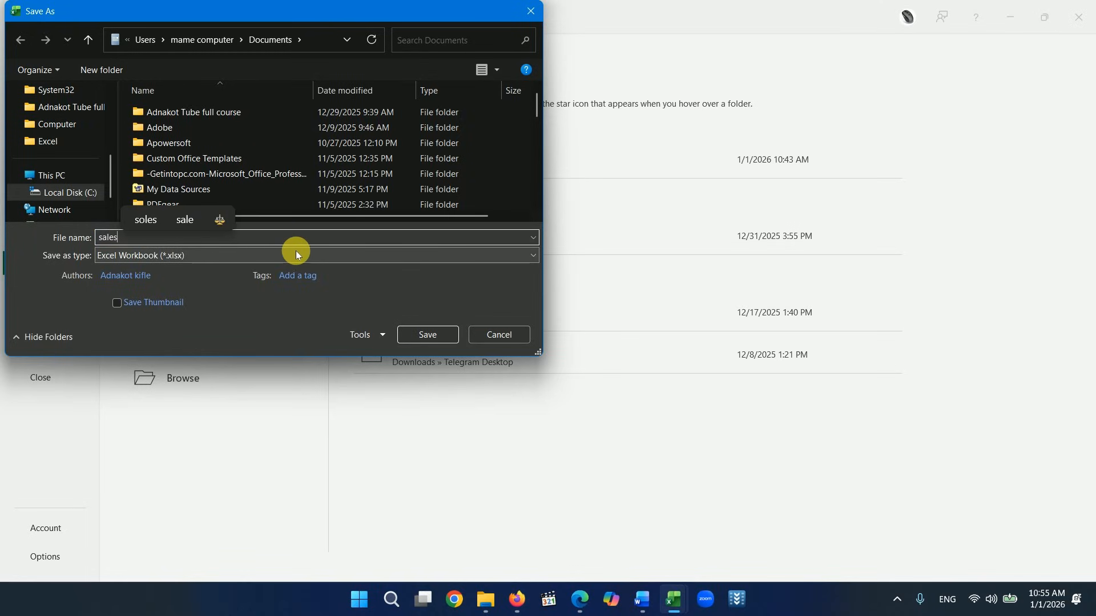
left_click(429, 335)
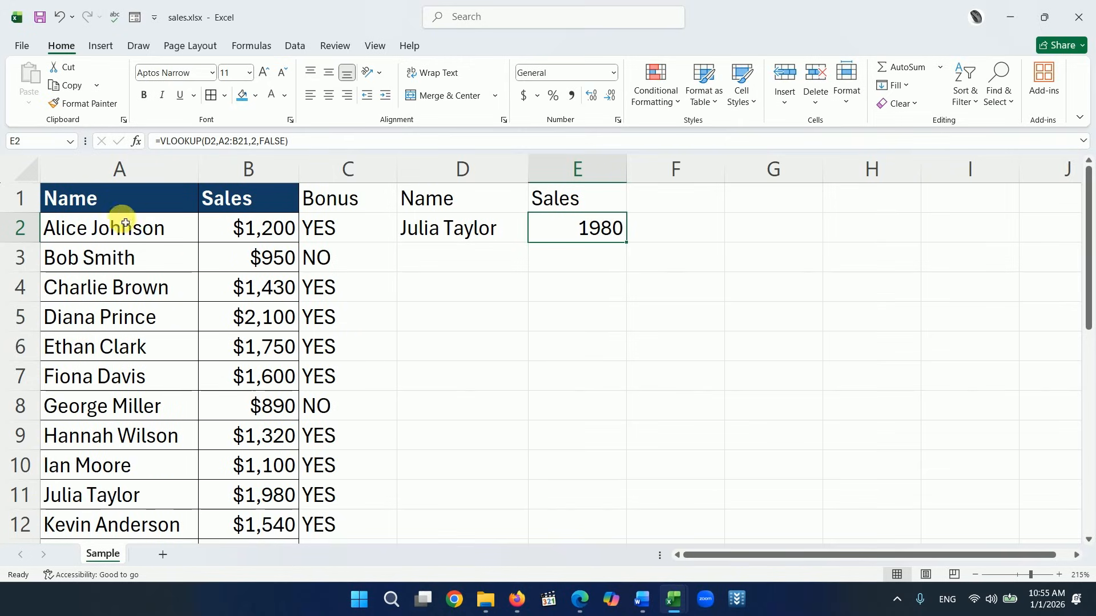
Insert the recommended Clustered Column chart for the names and sales in A1:B21.
left_click_drag(80, 206, 259, 377)
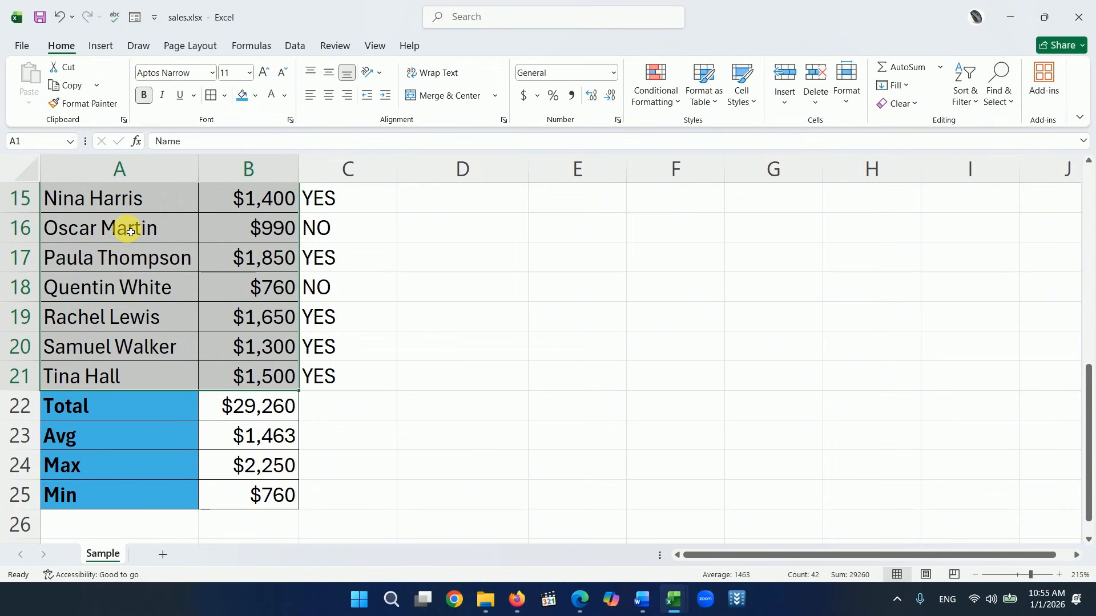
scroll(148, 251, "up", 5)
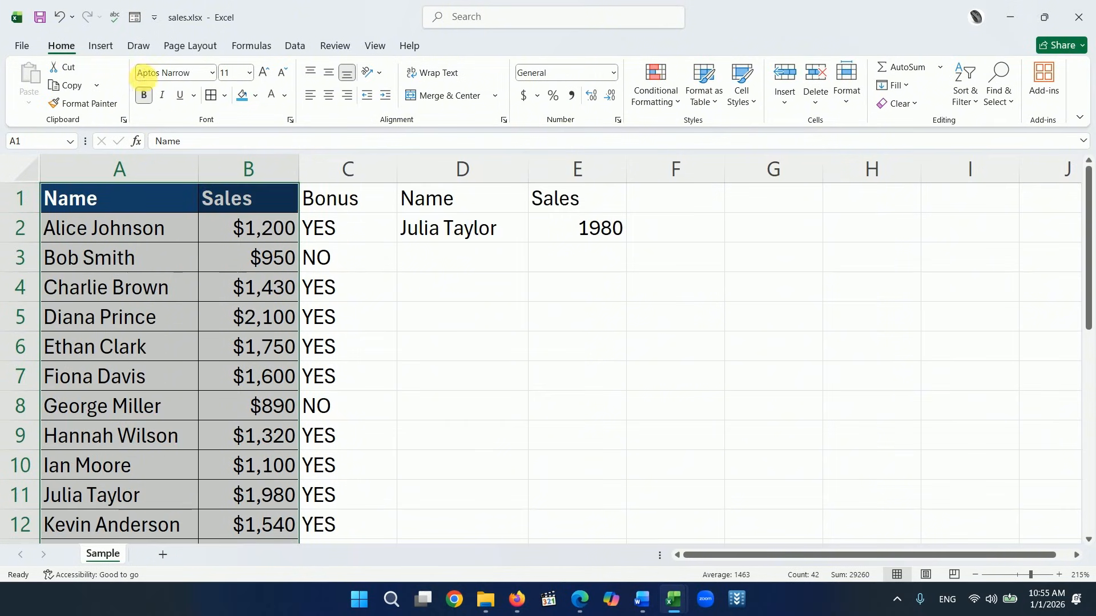
left_click(98, 46)
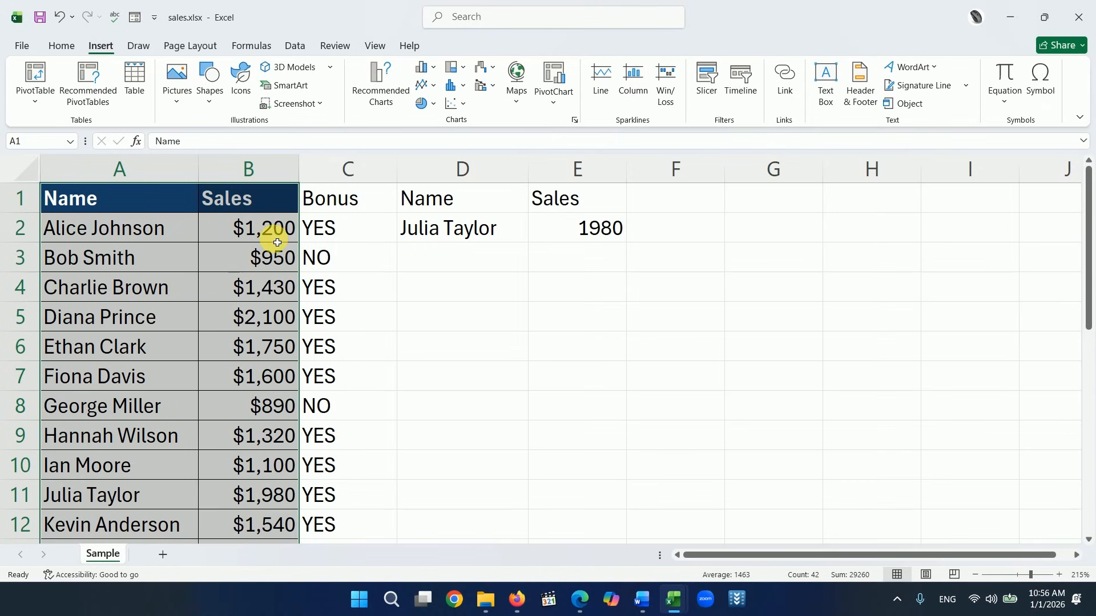
left_click(384, 101)
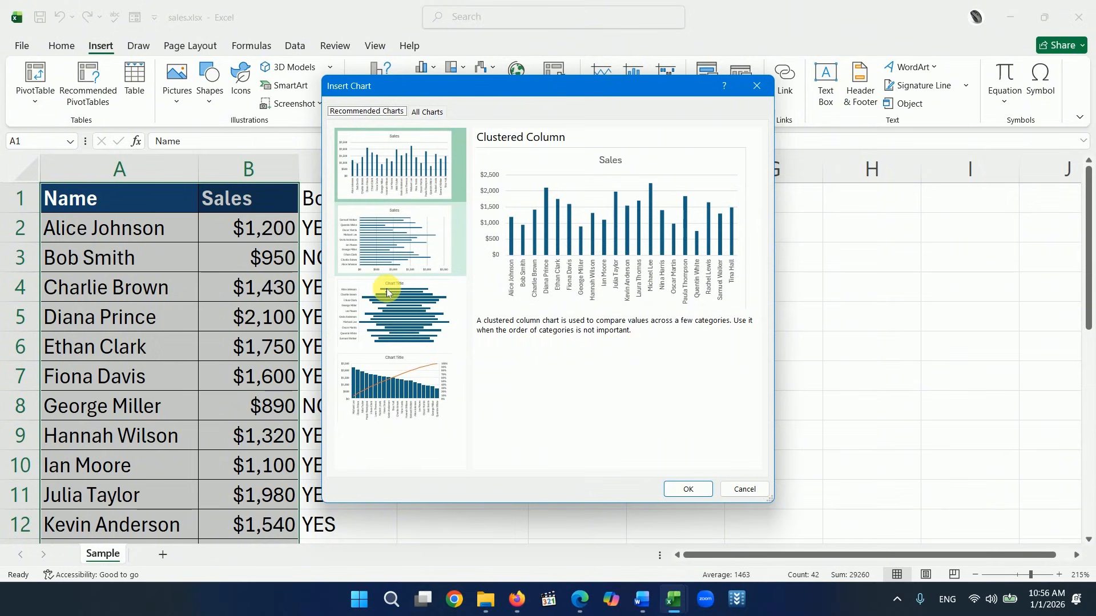
left_click(387, 174)
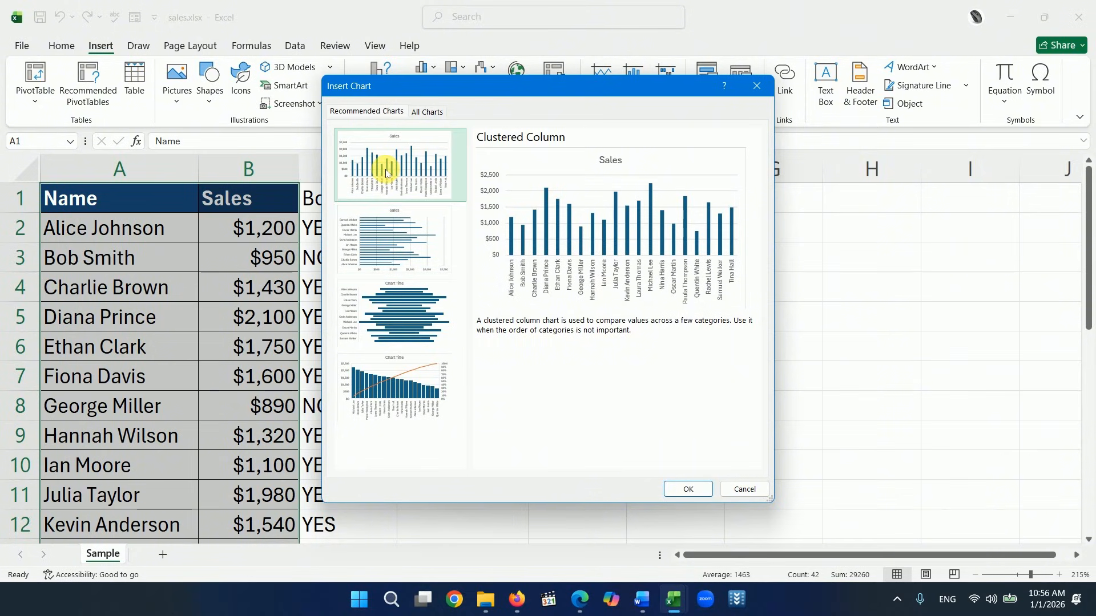
left_click(677, 492)
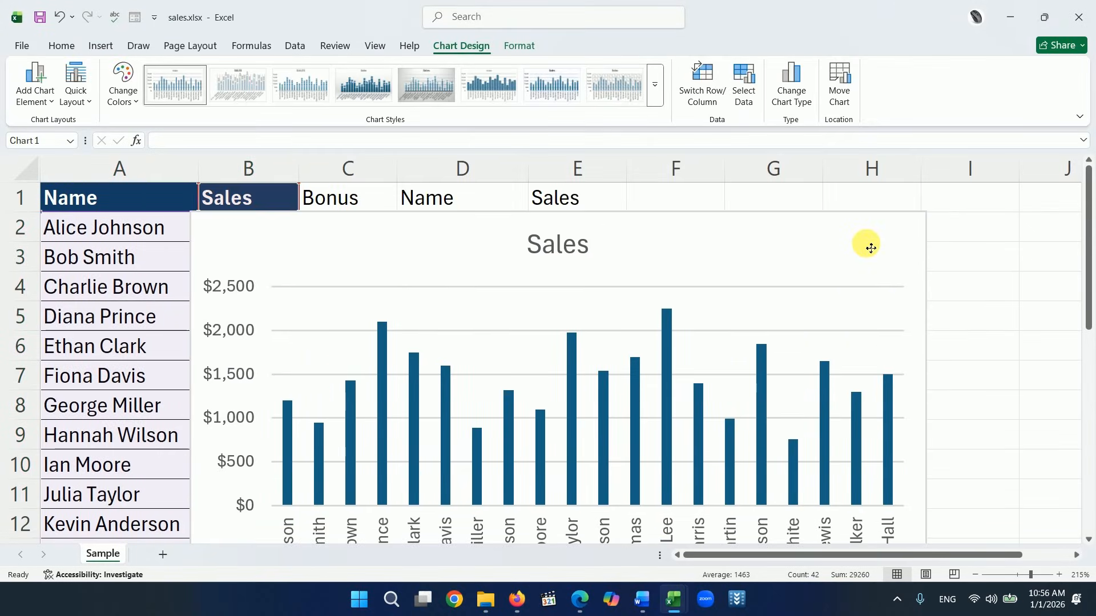
Move the Sales chart below the lookup area and enlarge it to span about columns C to M and rows 3 to 20.
left_click_drag(889, 238, 936, 282)
left_click(1017, 575)
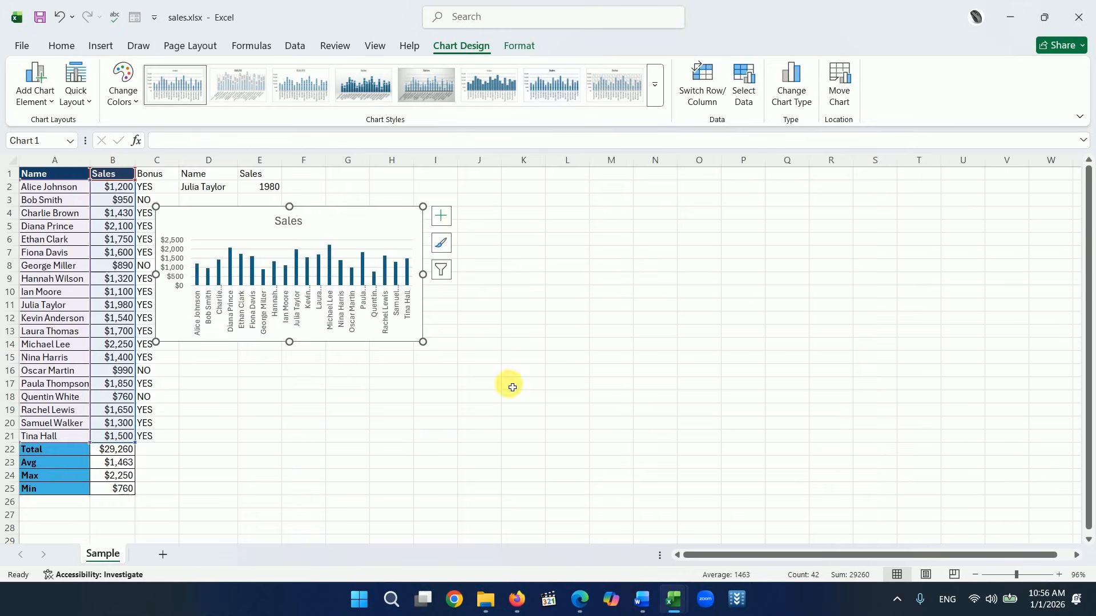
left_click_drag(423, 342, 622, 414)
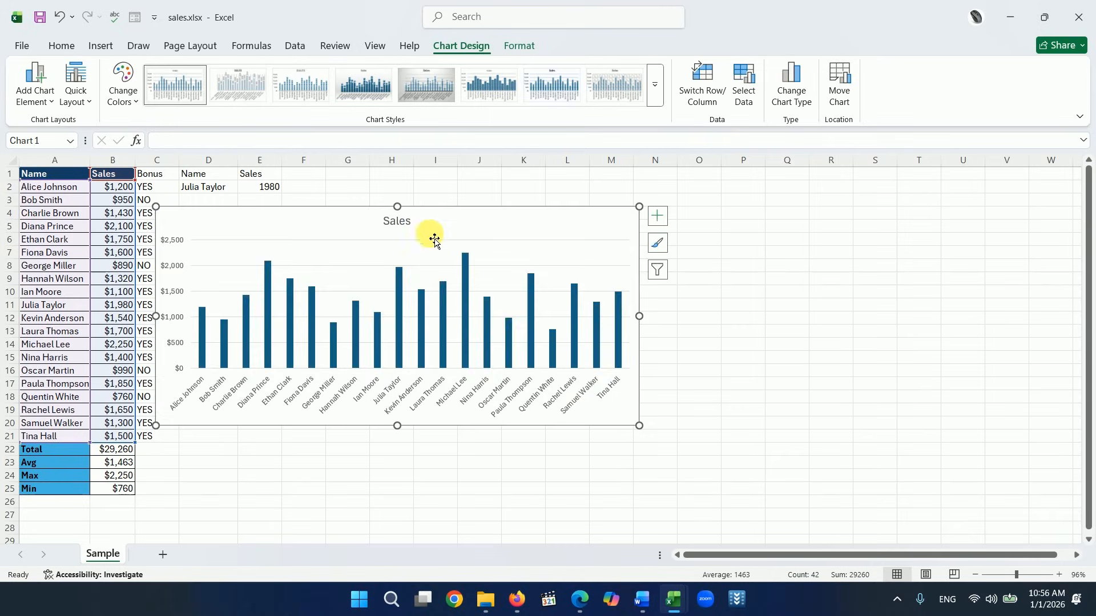
Move the Sales chart below the summary rows and enlarge it to span about columns A to M from row 26.
left_click_drag(430, 235, 441, 254)
left_click_drag(326, 290, 177, 516)
scroll(482, 315, "down", 3)
scroll(482, 315, "down", 4)
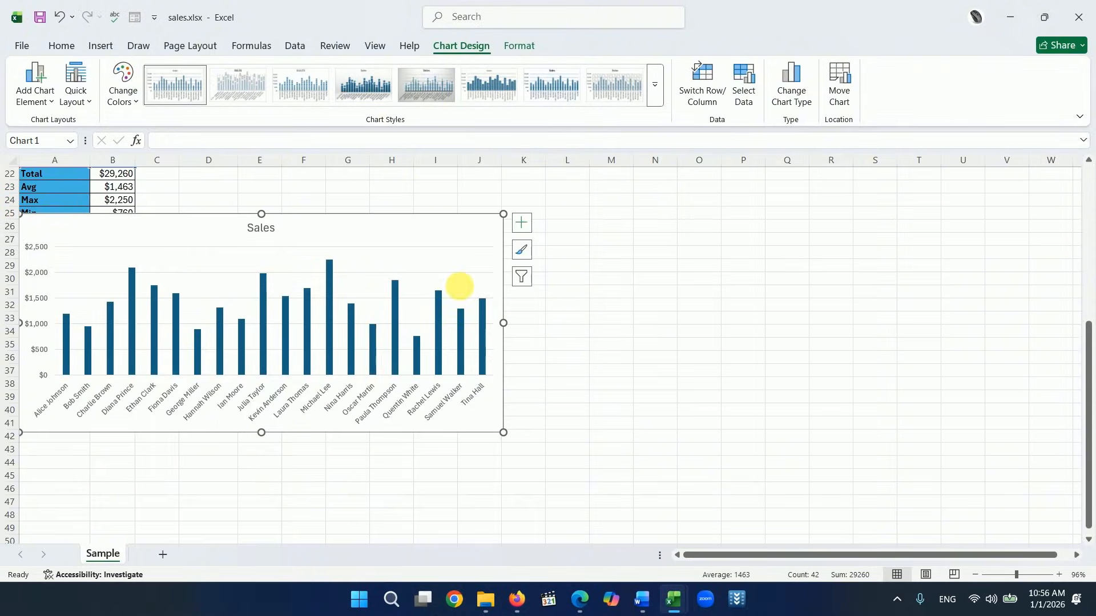
left_click_drag(431, 235, 430, 250)
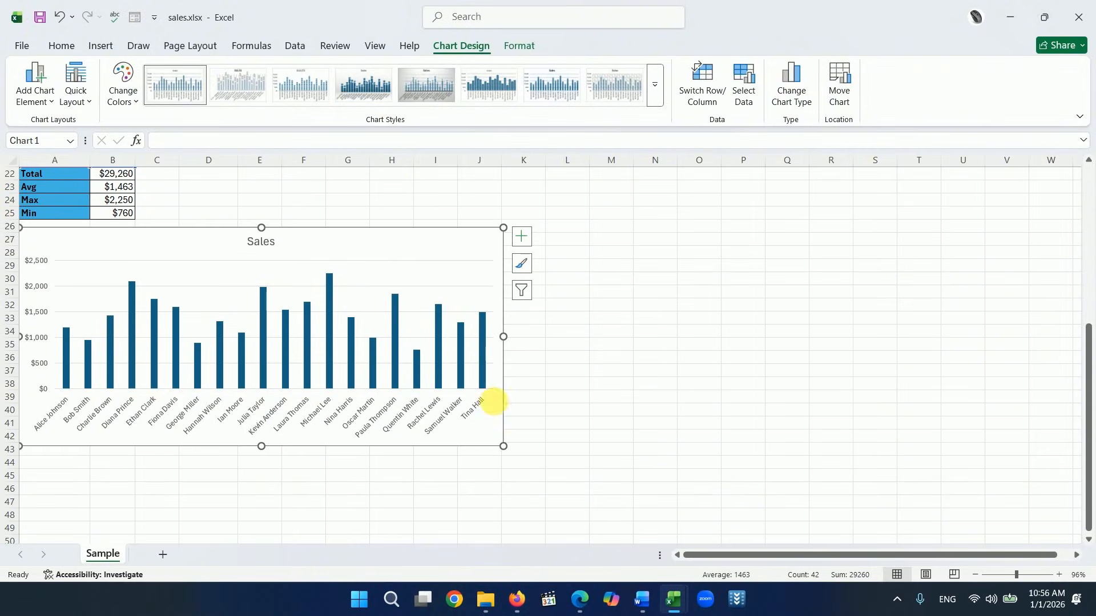
left_click_drag(505, 449, 621, 519)
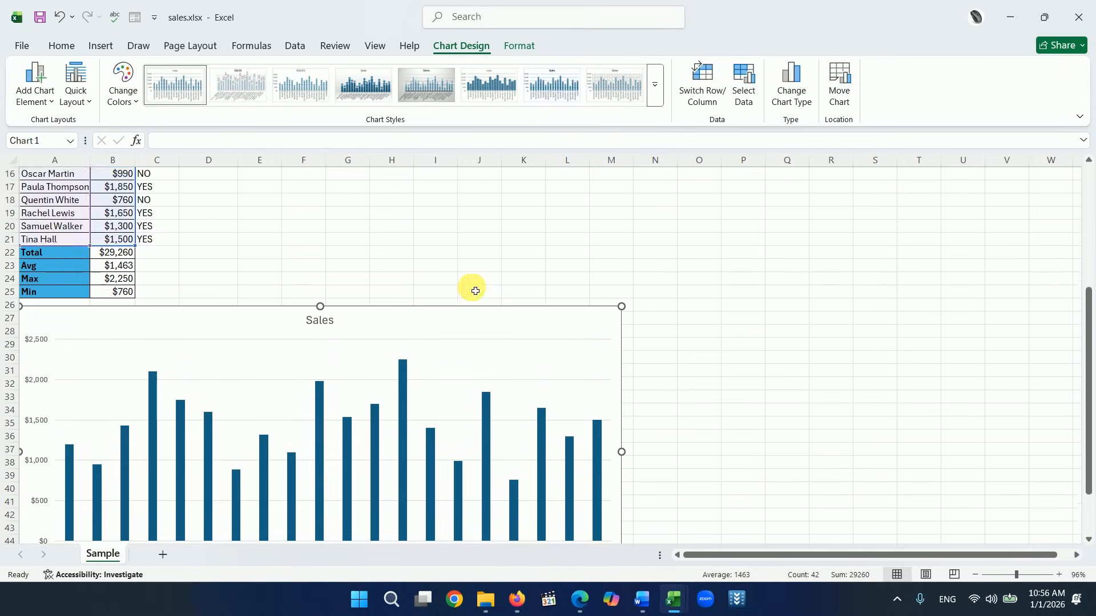
Delete the Sales chart from the worksheet.
scroll(472, 289, "up", 2)
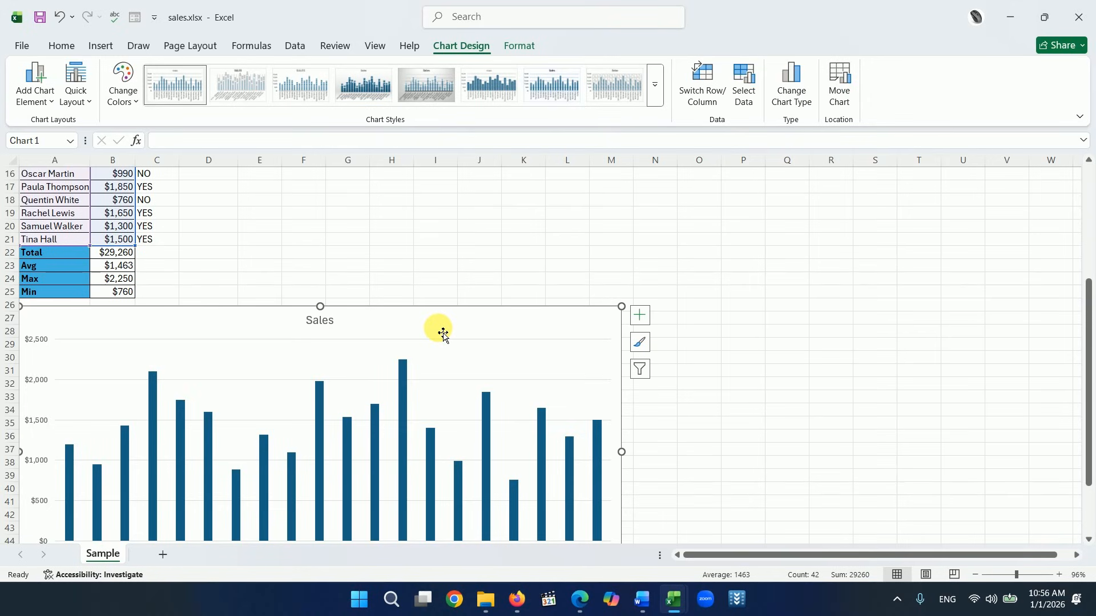
key("Delete")
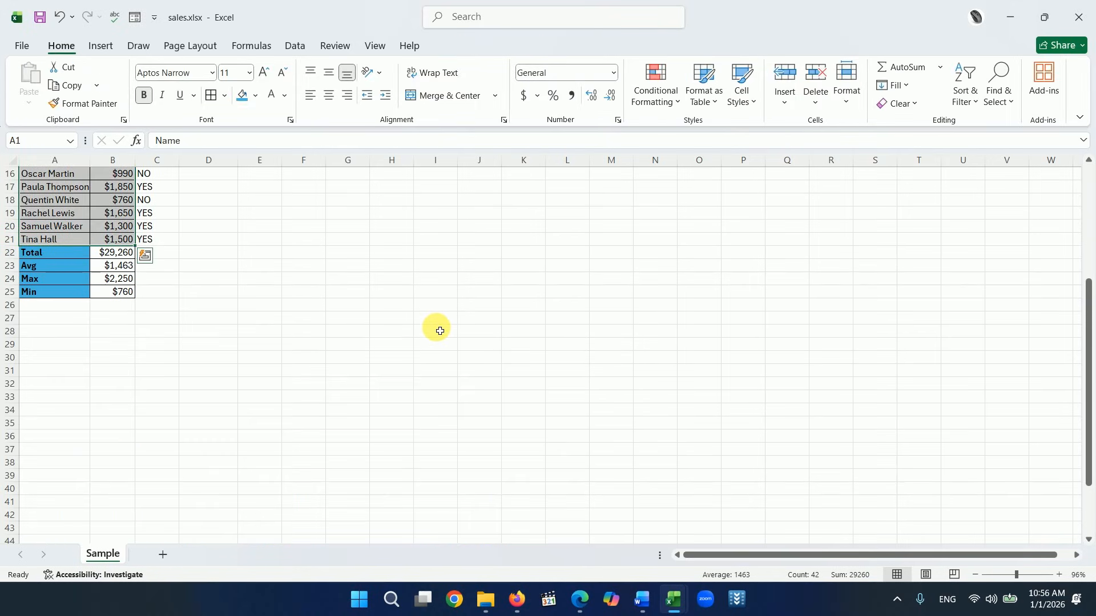
scroll(455, 332, "up", 5)
left_click(455, 332)
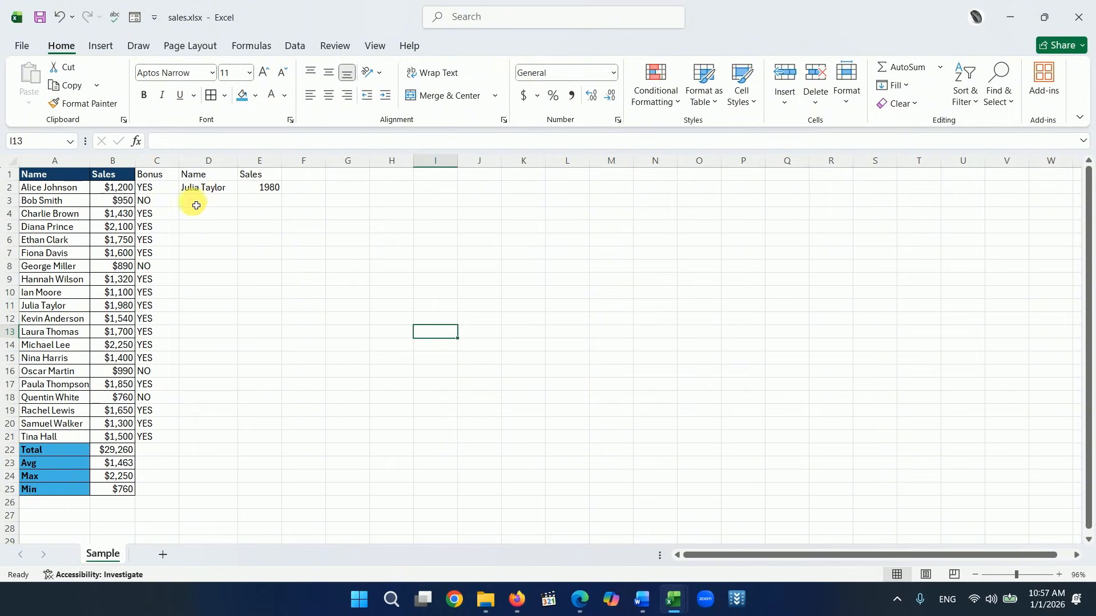
left_click_drag(197, 183, 269, 195)
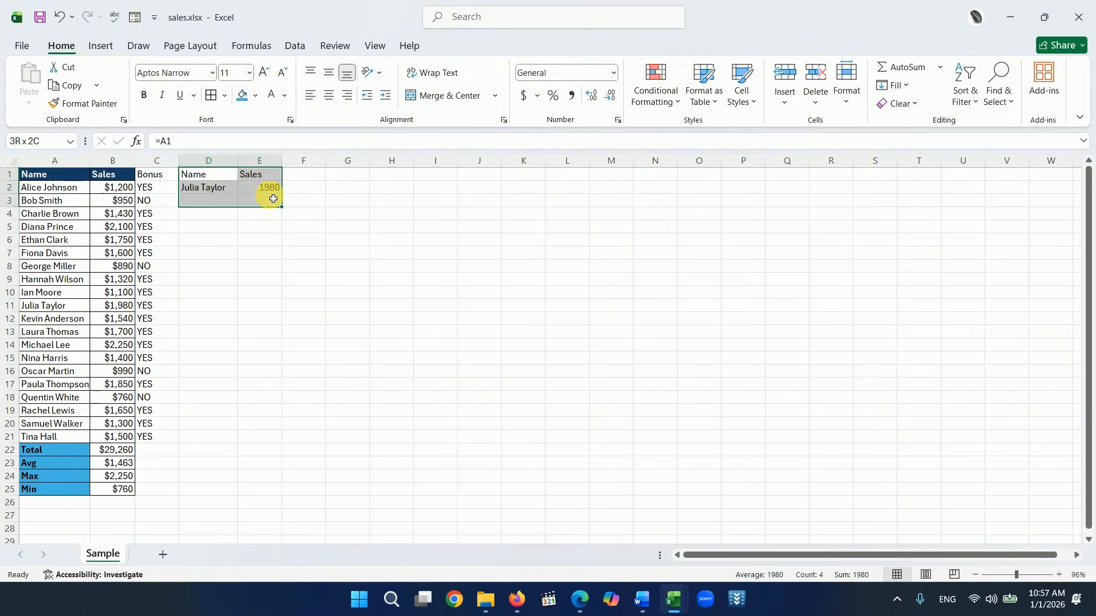
left_click(258, 264)
left_click_drag(41, 180, 157, 503)
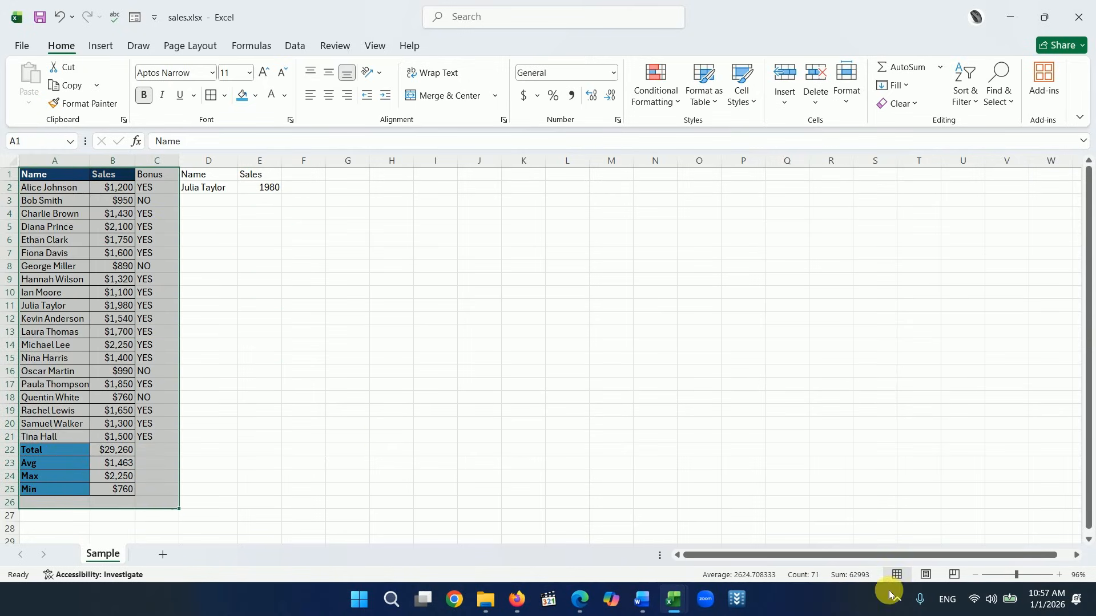
View the worksheet's print preview, set the number of copies to 5, and return to the sheet without printing.
left_click_drag(1017, 575, 1022, 575)
left_click(386, 379)
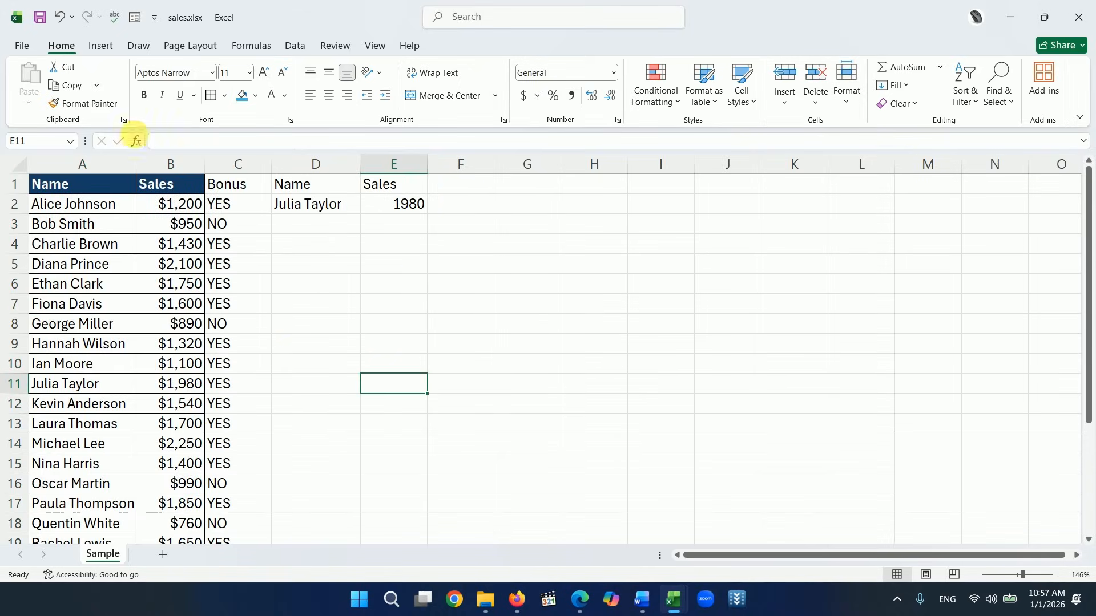
left_click(25, 51)
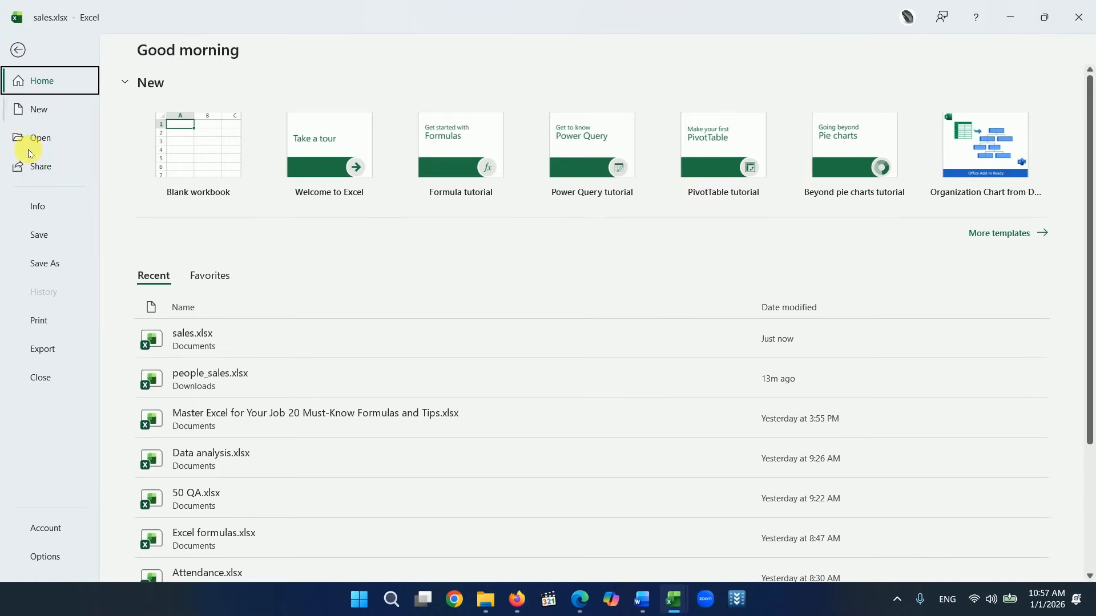
left_click(45, 325)
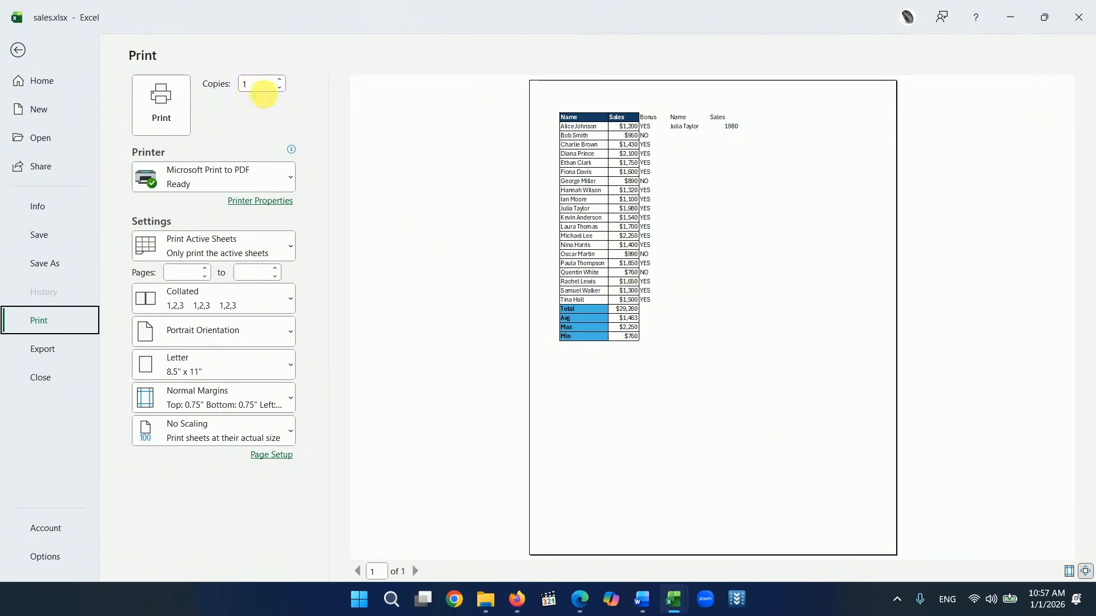
left_click(279, 89)
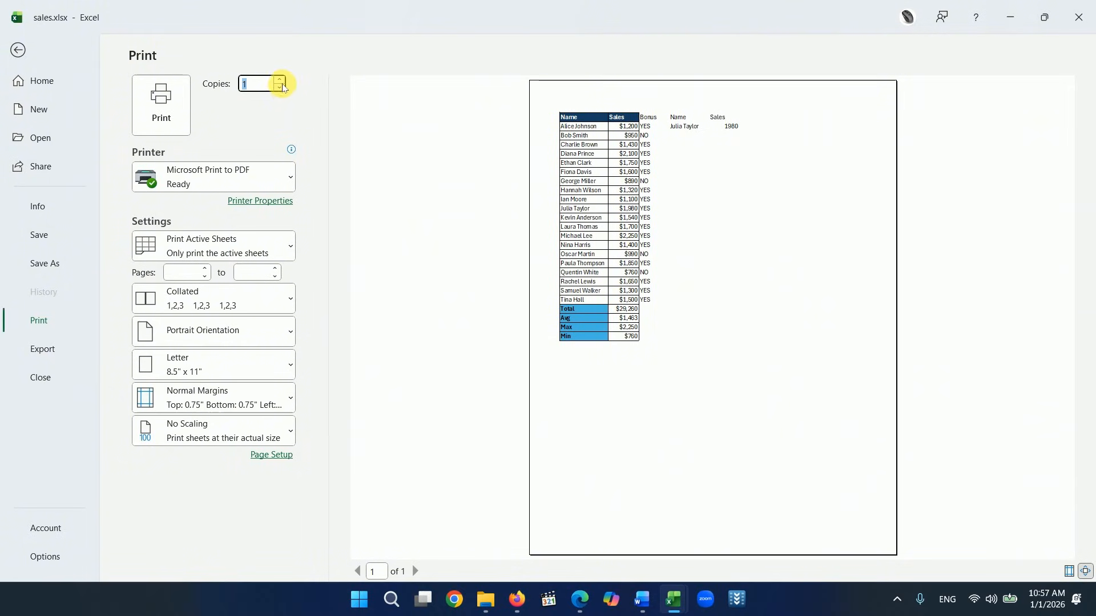
left_click(282, 83)
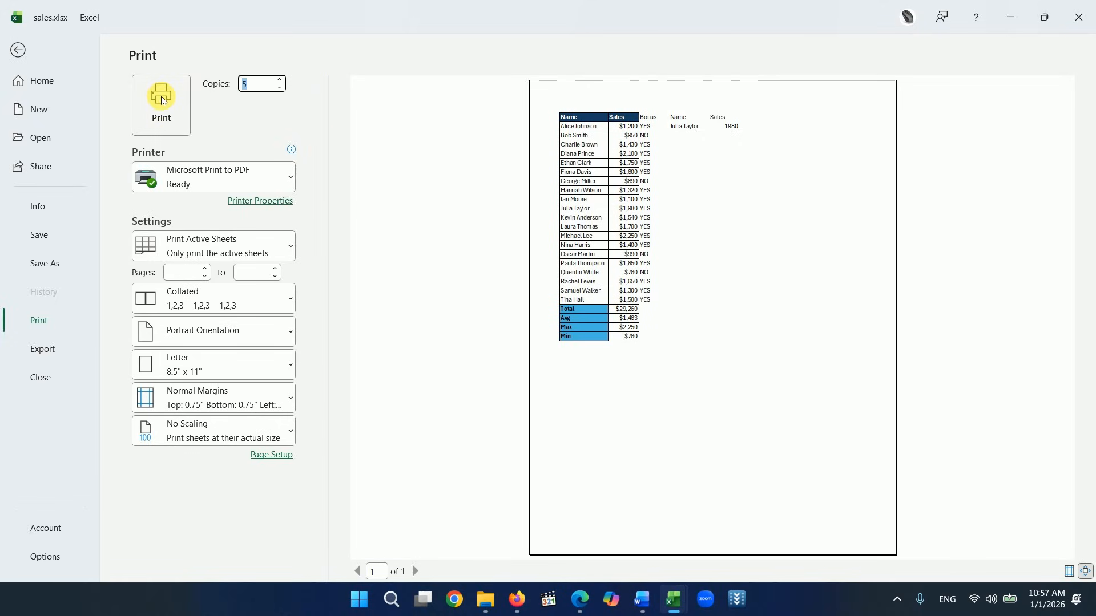
left_click(19, 51)
left_click(537, 328)
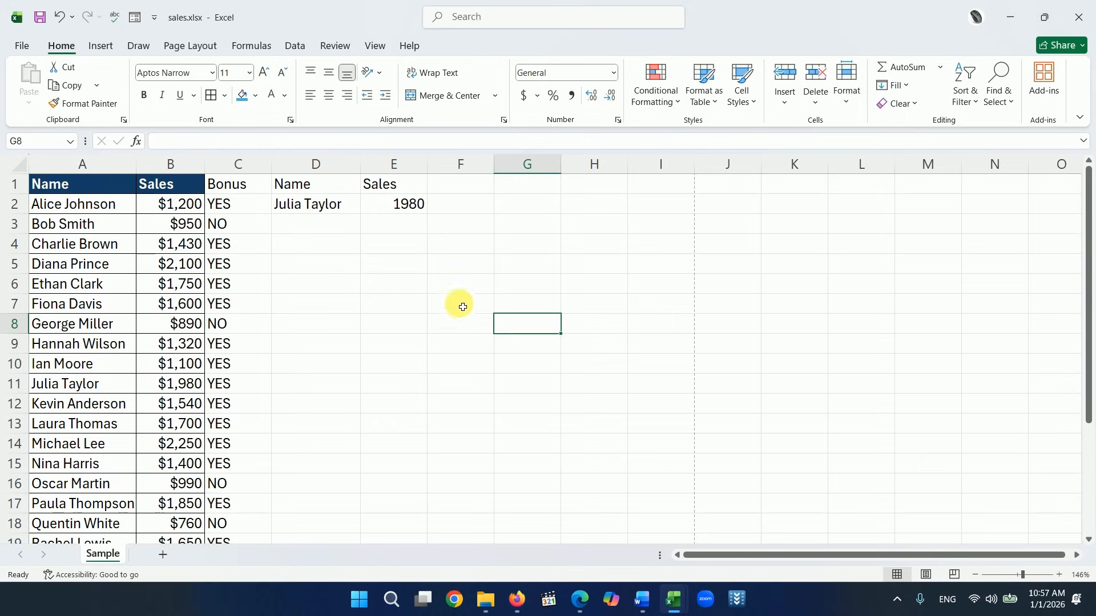
Set A1:C25, from the Name header to the Min row including the Bonus column, as the print area.
left_click_drag(43, 183, 219, 528)
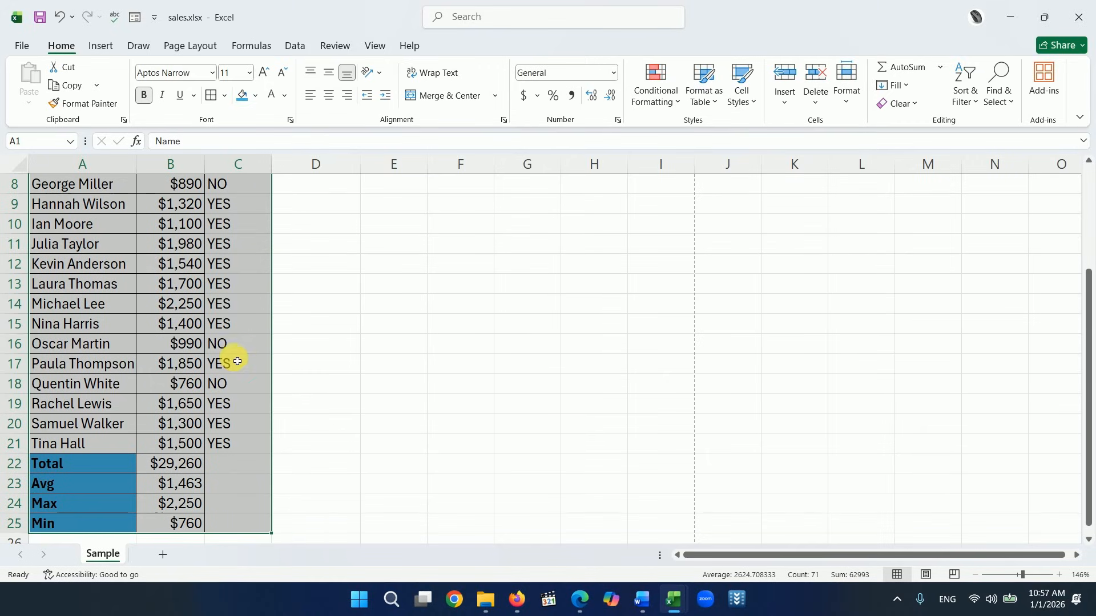
scroll(234, 359, "up", 3)
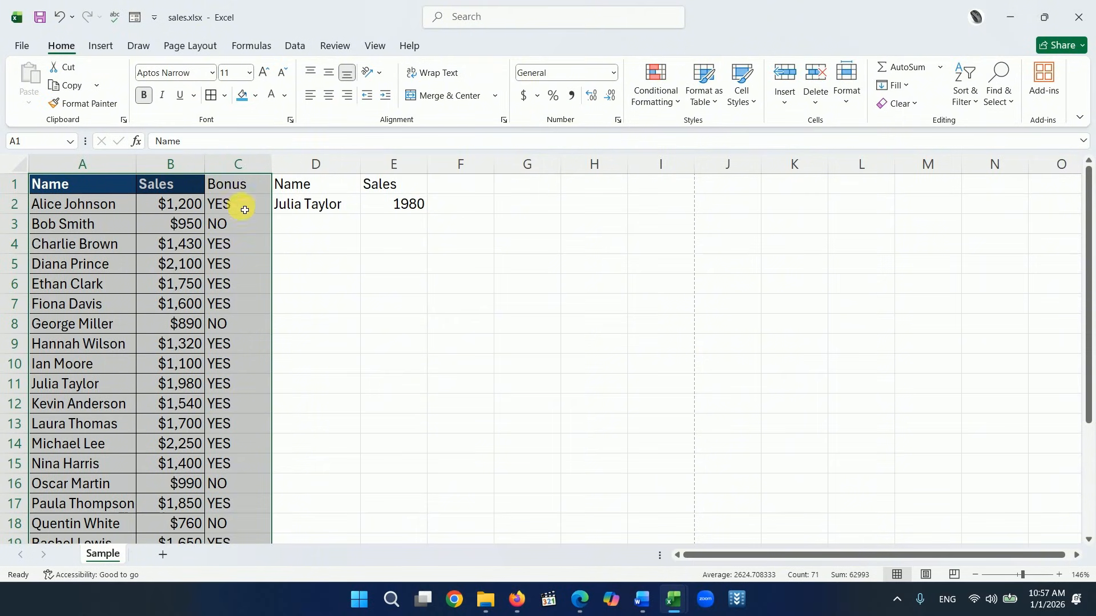
left_click(190, 46)
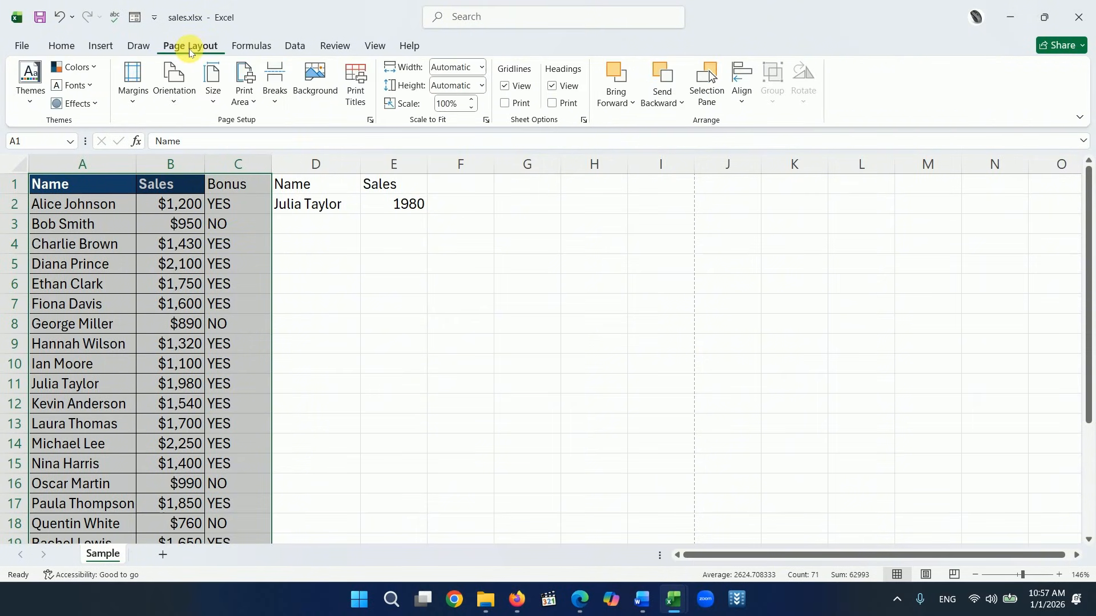
left_click(252, 104)
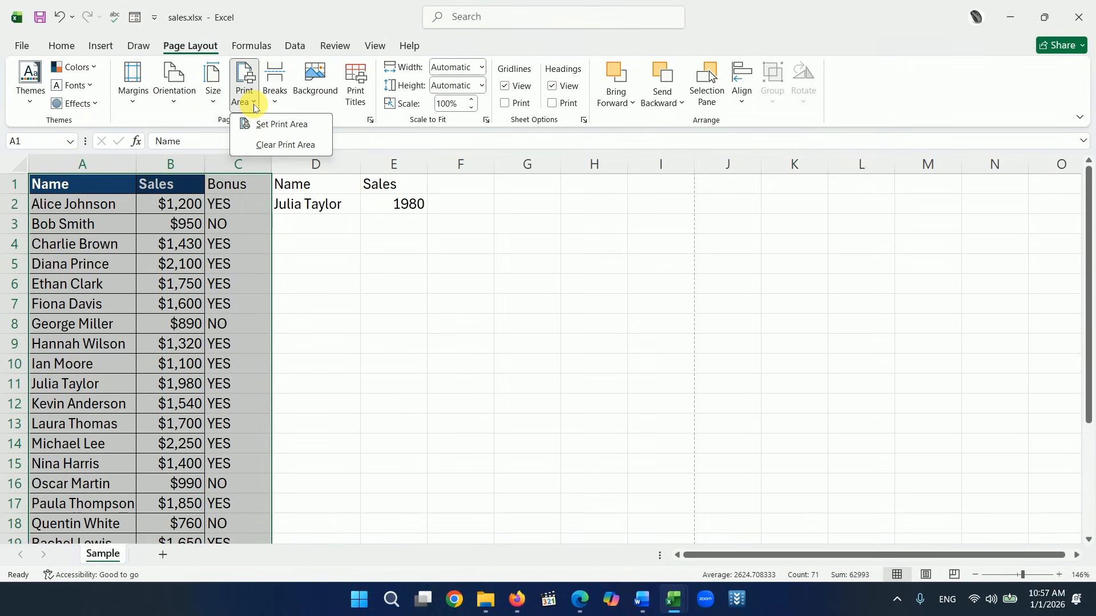
left_click(276, 126)
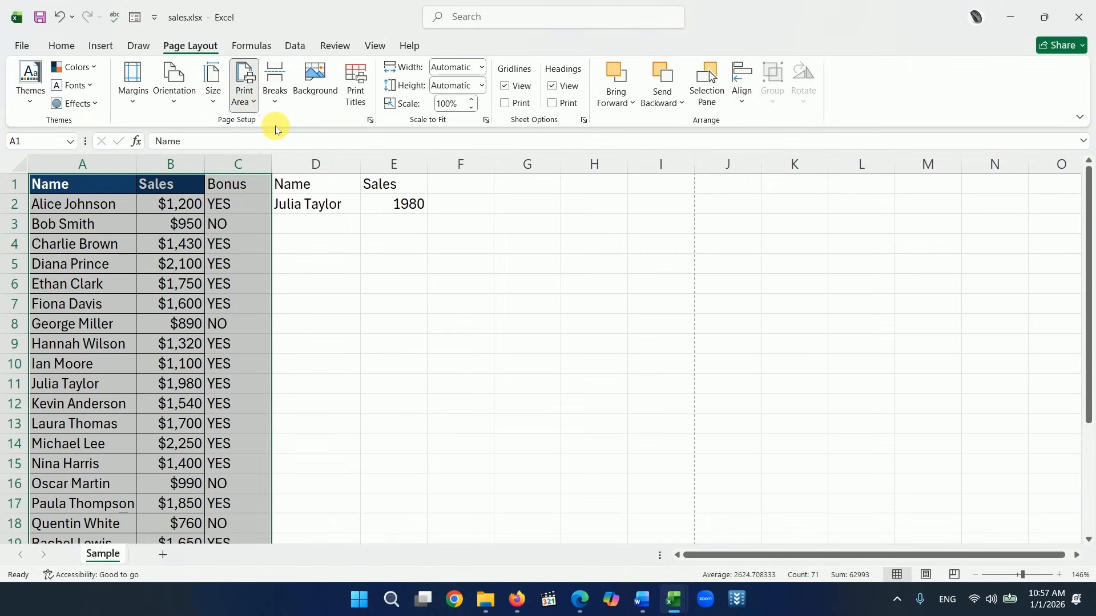
left_click(308, 308)
scroll(277, 435, "down", 4)
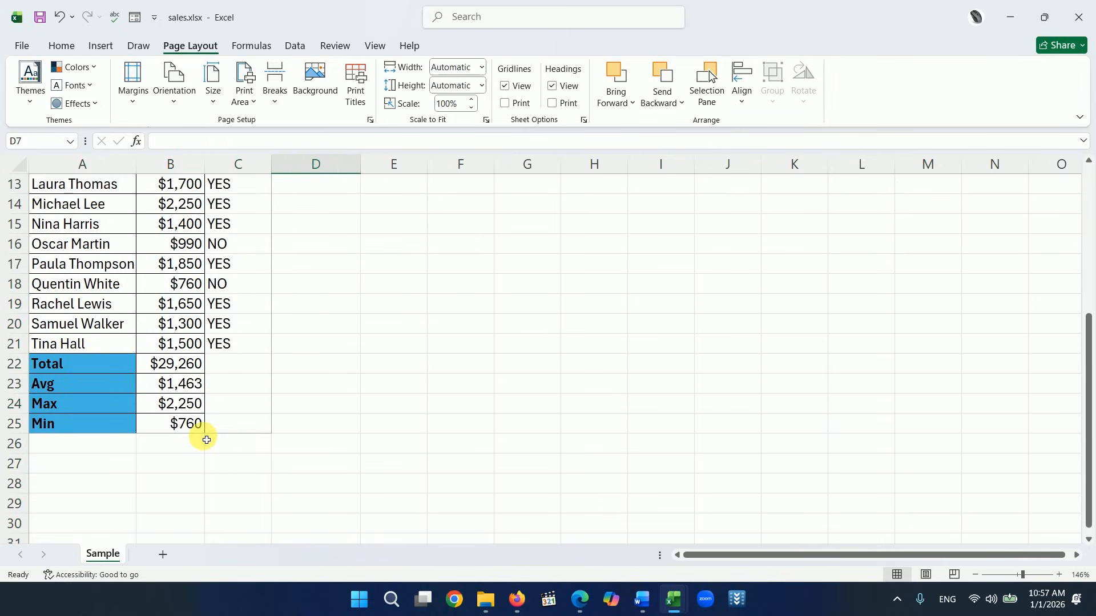
scroll(274, 337, "up", 4)
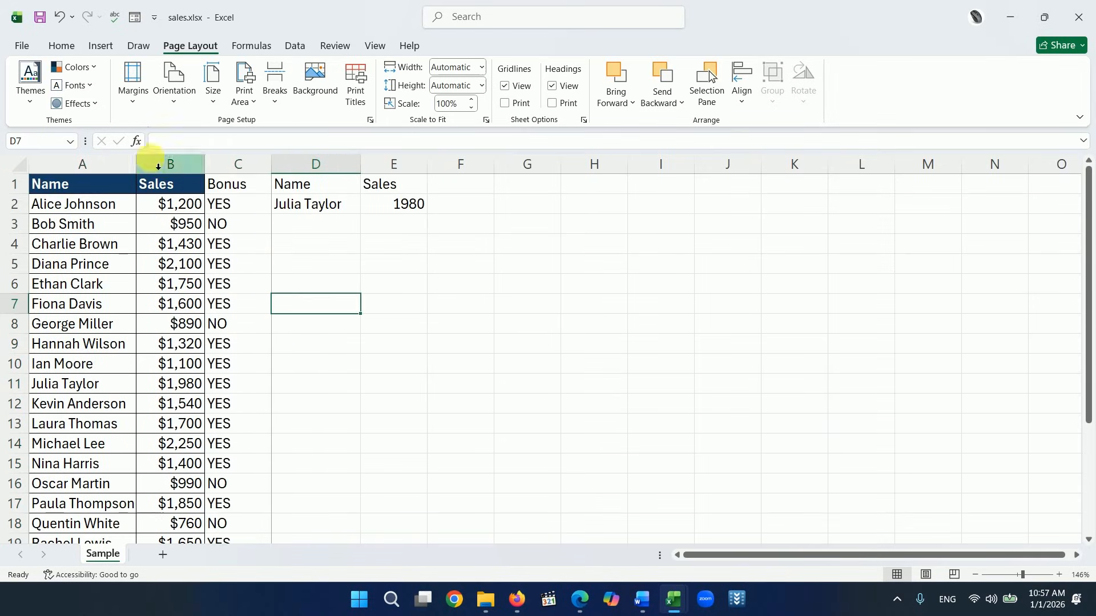
Check the defined print area in the print preview and return to the worksheet.
left_click(22, 46)
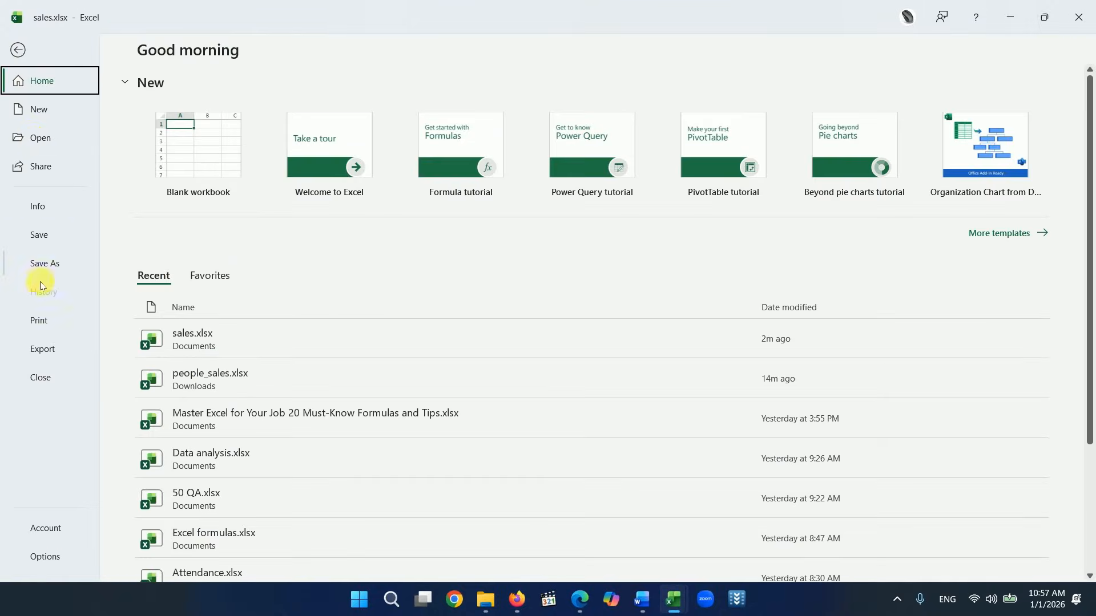
left_click(38, 320)
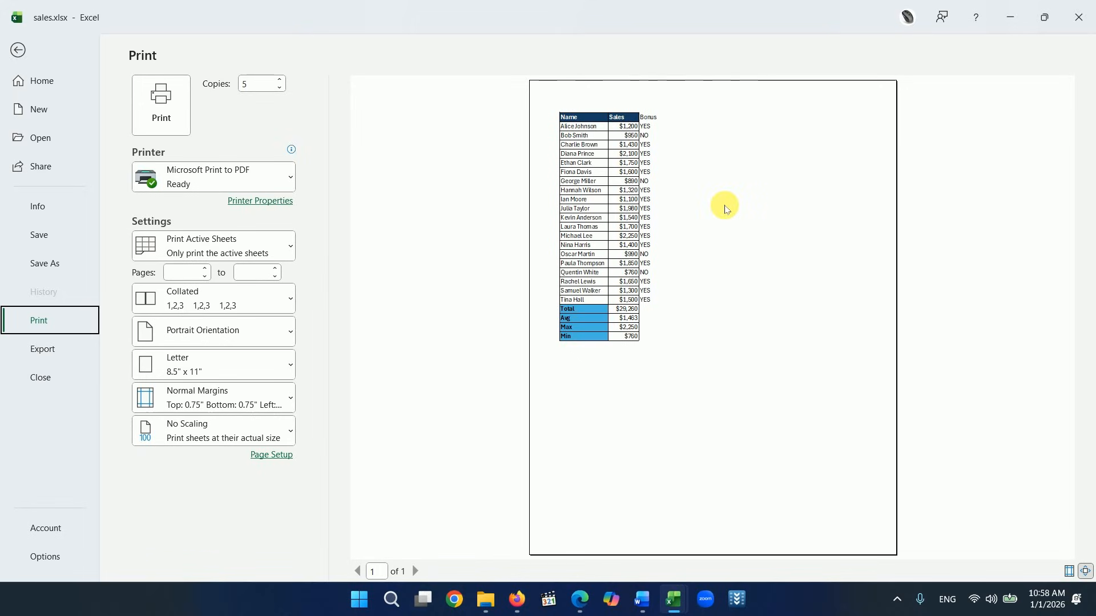
left_click(16, 49)
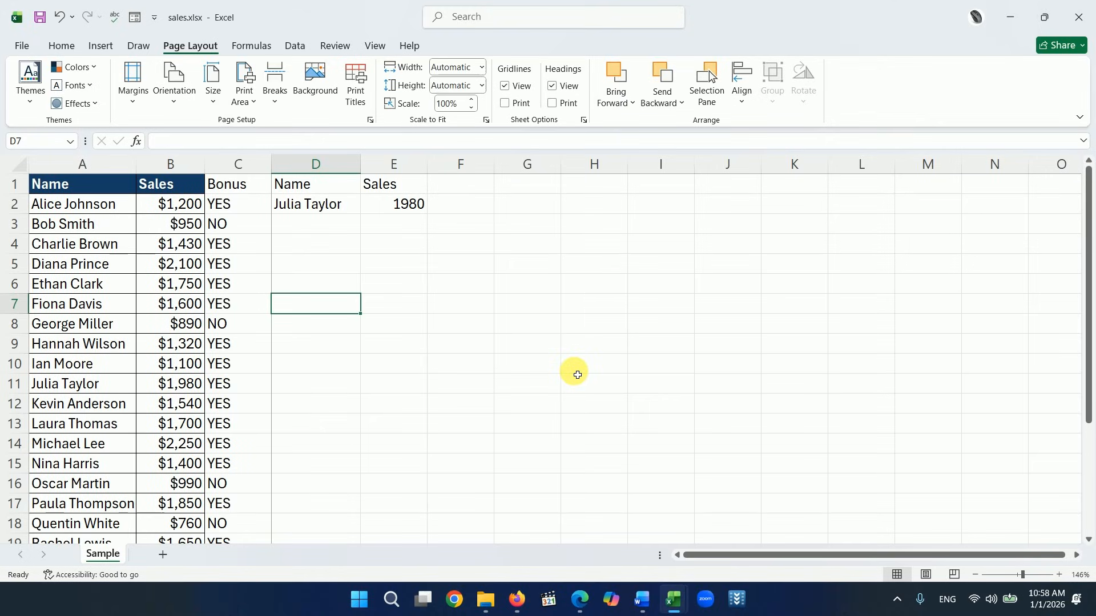